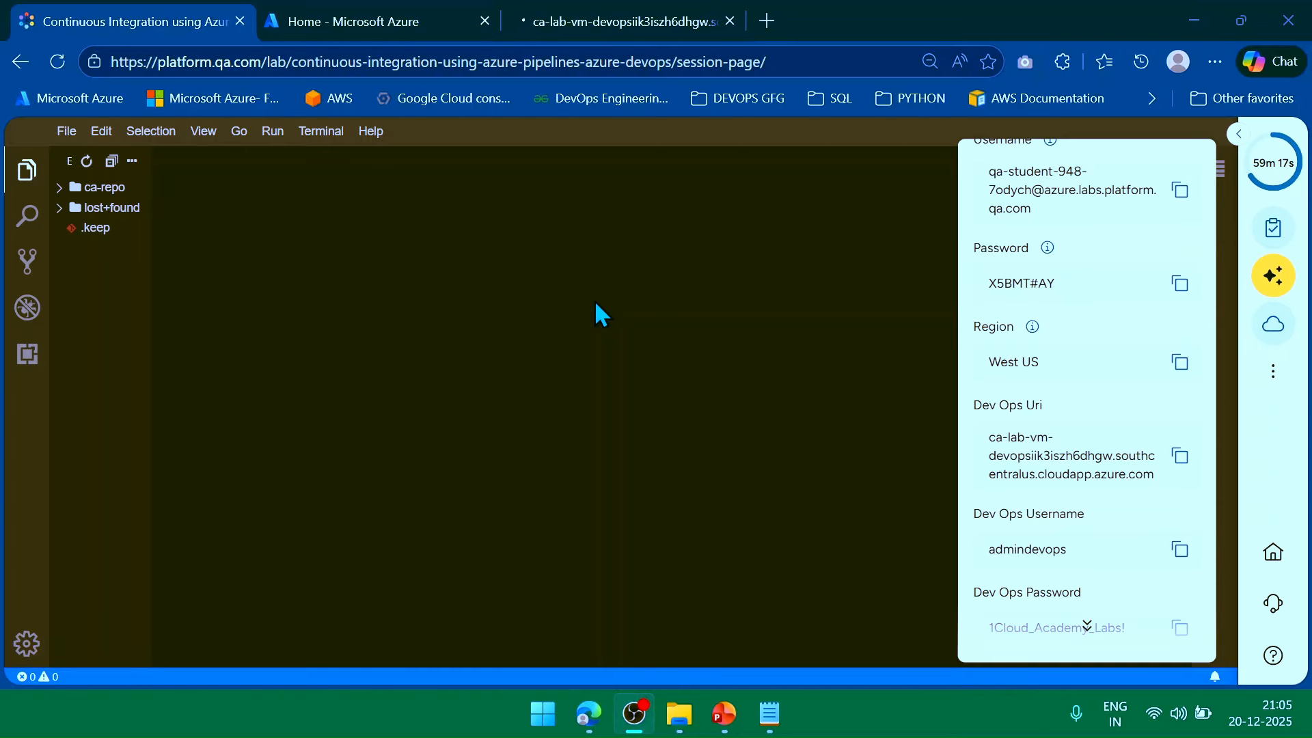
{"action": "left_click", "coordinate": [362, 22]}
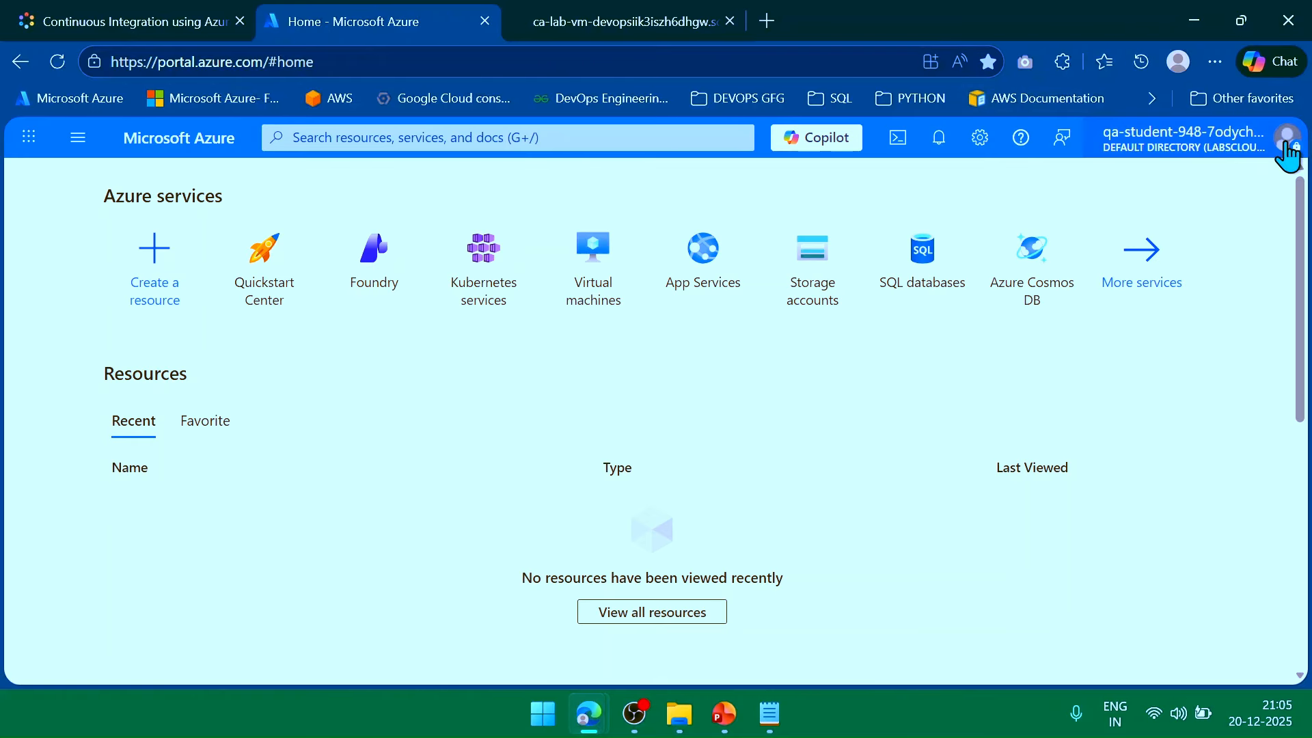
{"action": "left_click", "coordinate": [191, 17]}
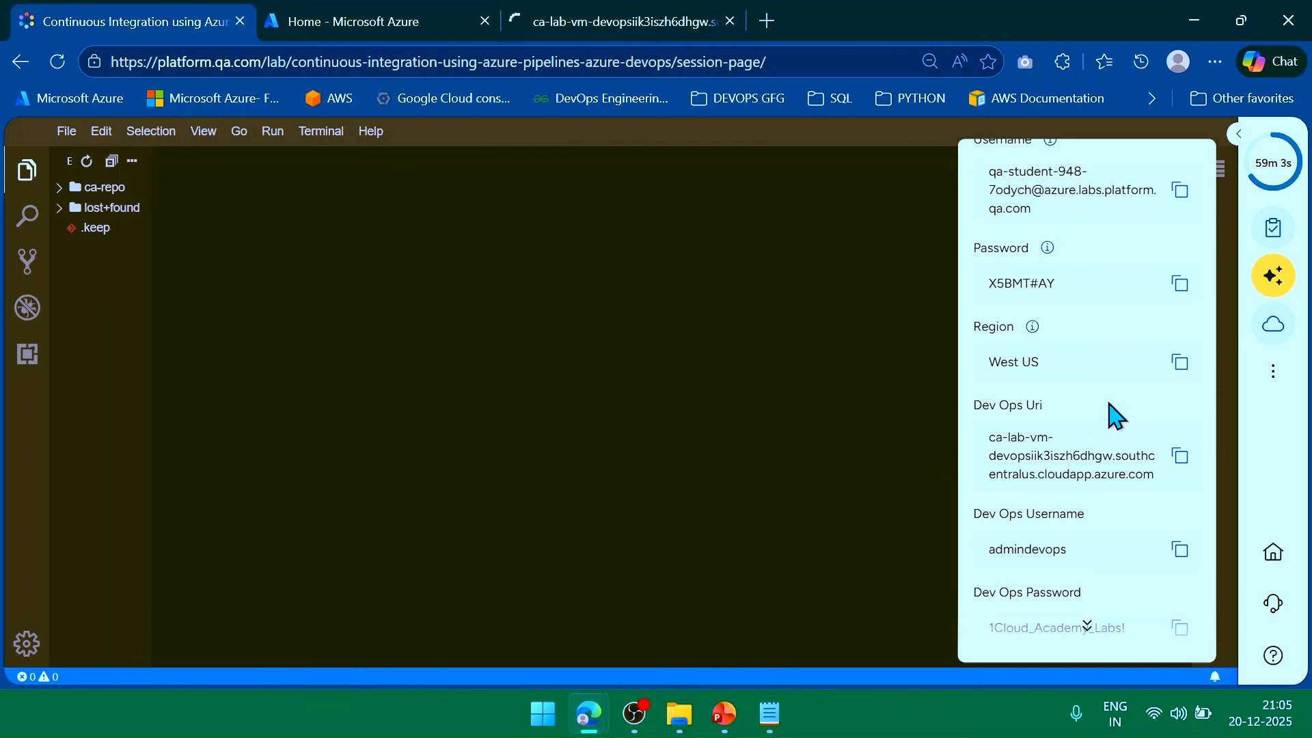
{"action": "scroll", "coordinate": [1120, 408], "scroll_direction": "up", "scroll_amount": 3}
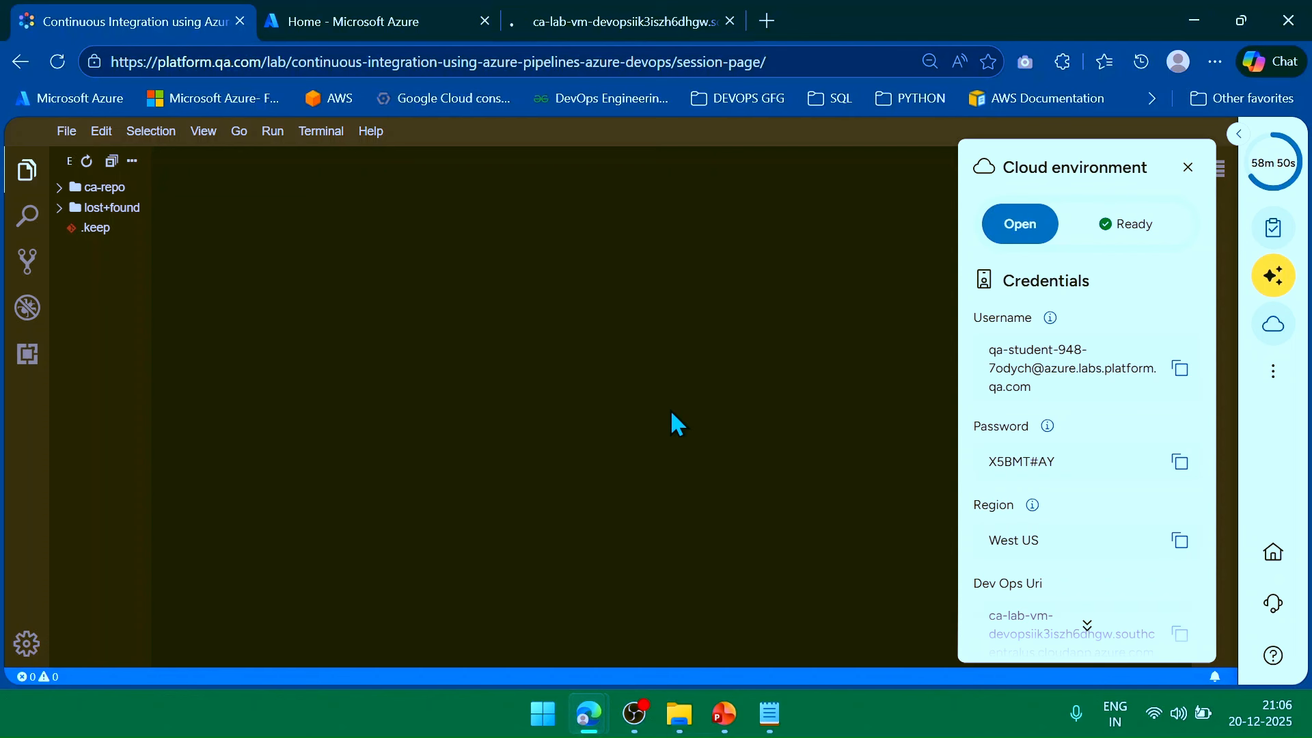
Open a new terminal and drag its panel much taller.
{"action": "left_click", "coordinate": [326, 137]}
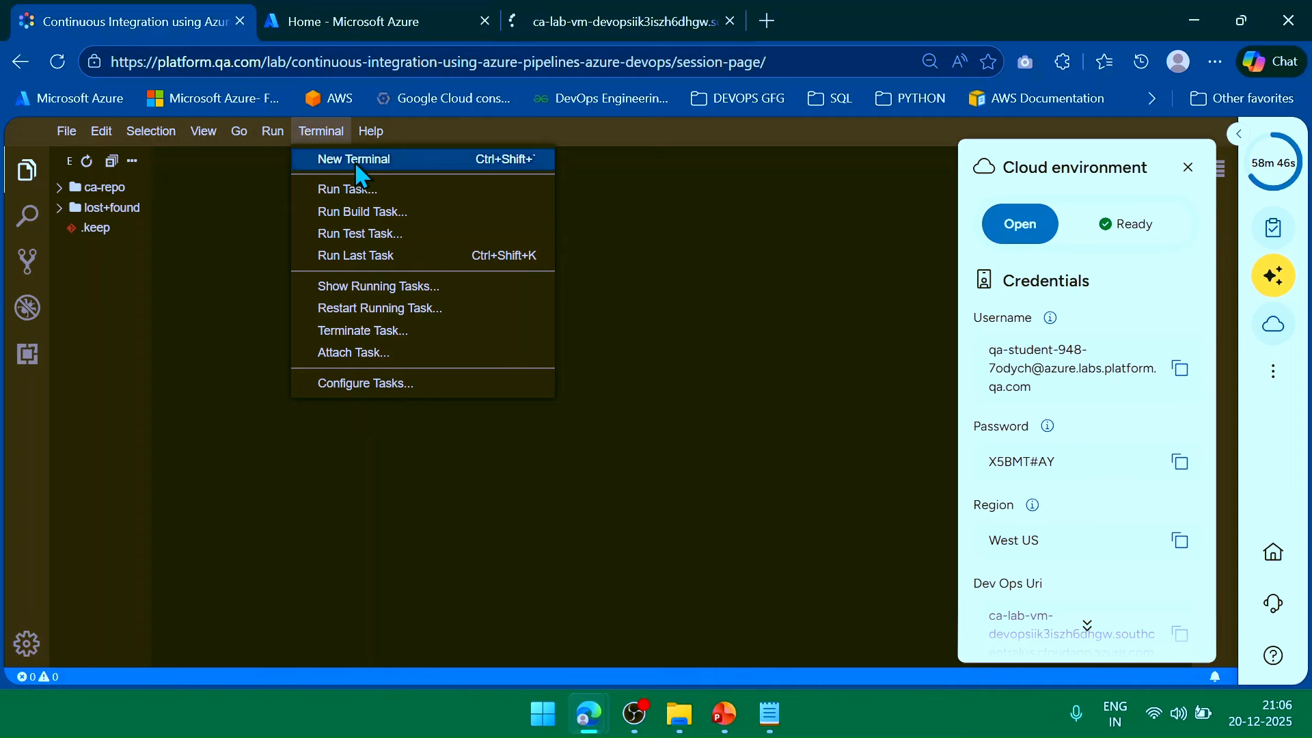
{"action": "left_click", "coordinate": [354, 161]}
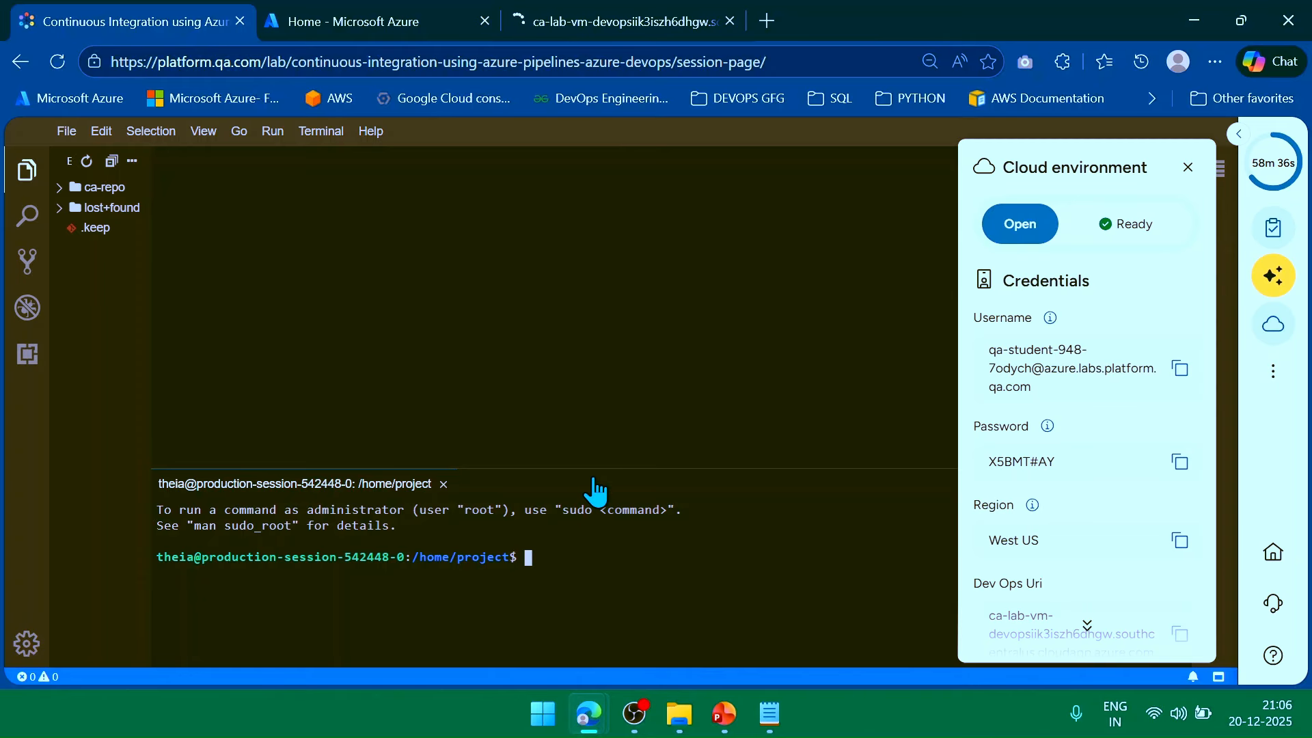
{"action": "left_click_drag", "start_coordinate": [593, 466], "coordinate": [579, 268]}
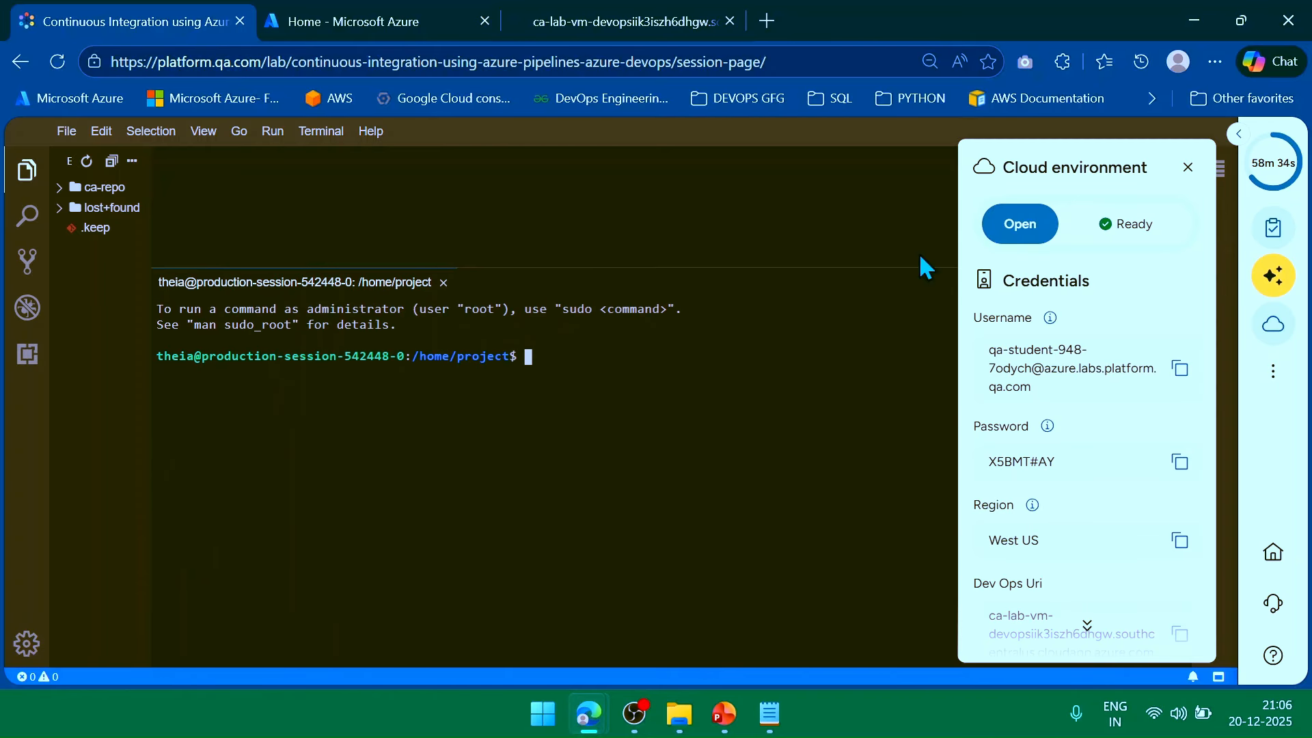
Close the cloud environment credentials panel and pin the Azure DevOps server tab.
{"action": "left_click", "coordinate": [1187, 177]}
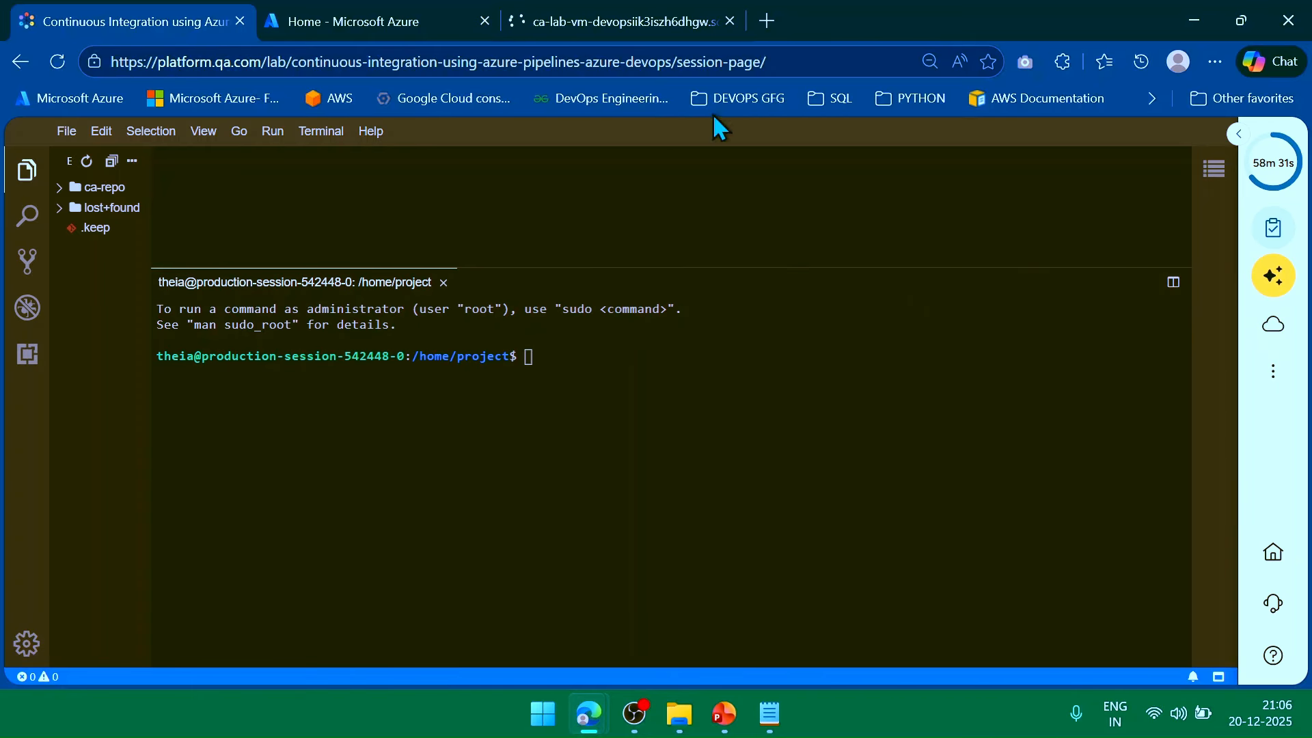
{"action": "right_click", "coordinate": [672, 19]}
{"action": "left_click", "coordinate": [765, 214]}
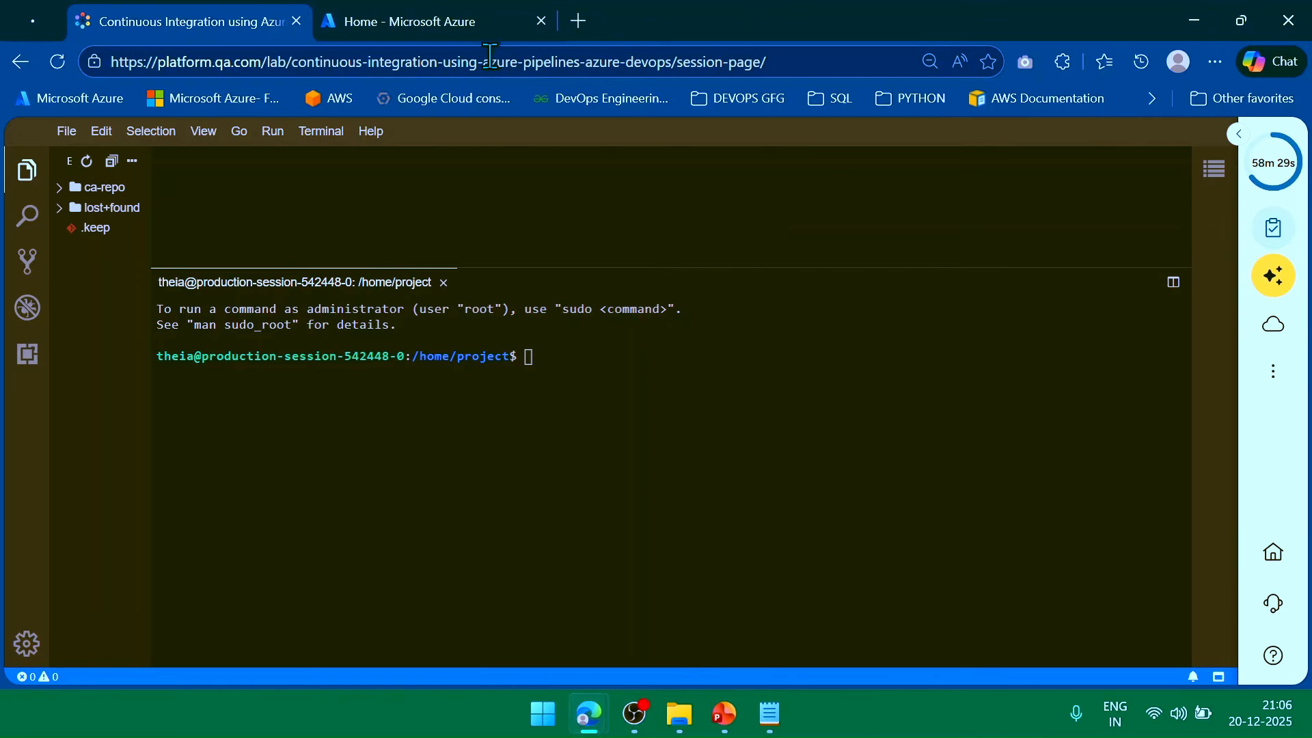
{"action": "left_click", "coordinate": [448, 24]}
{"action": "left_click", "coordinate": [234, 24]}
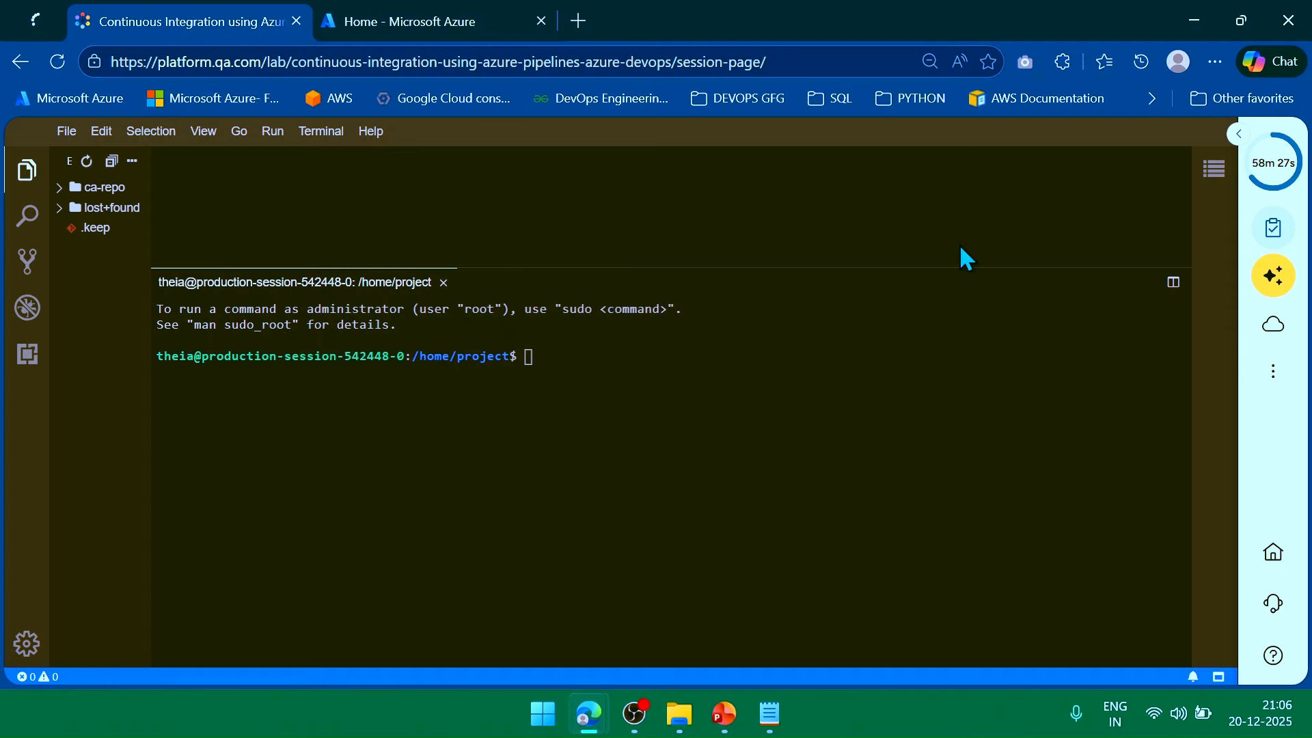
Set the global Git user name and e-mail by pasting the commands from the notes.
{"action": "key", "text": "alt+Tab"}
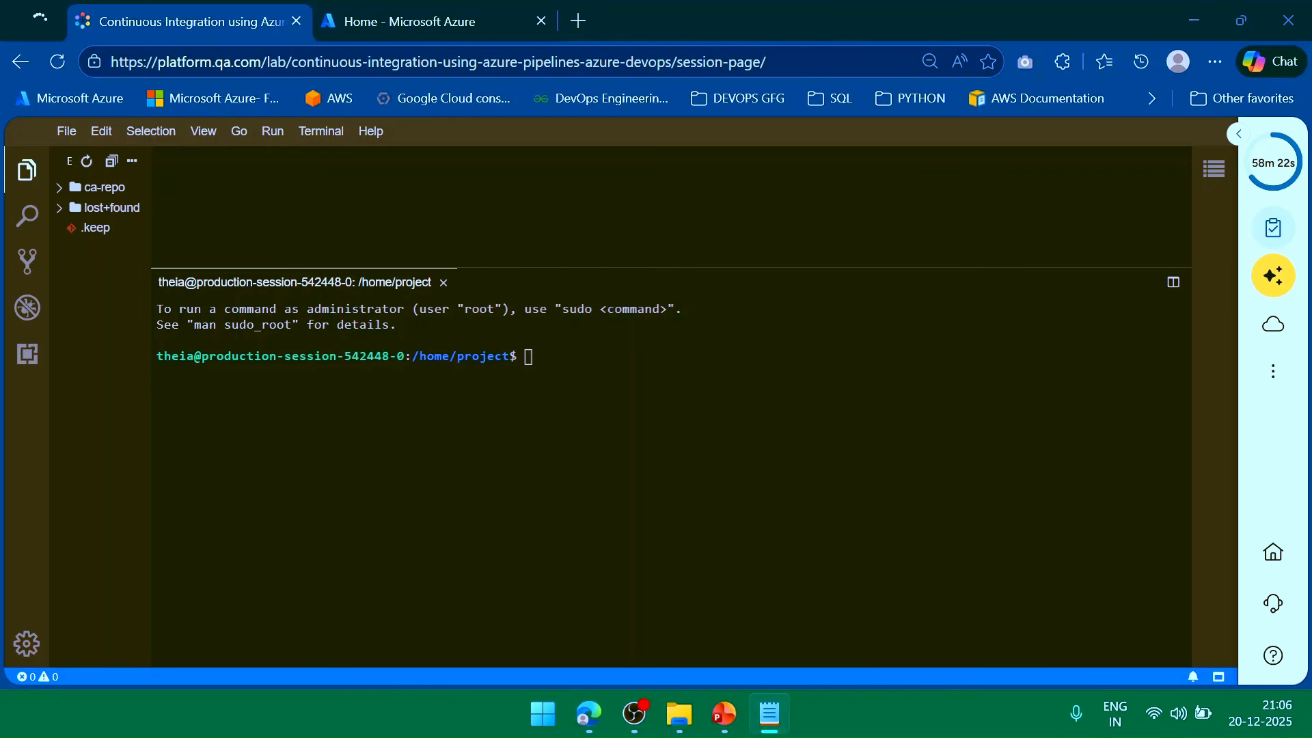
{"action": "left_click", "coordinate": [582, 360]}
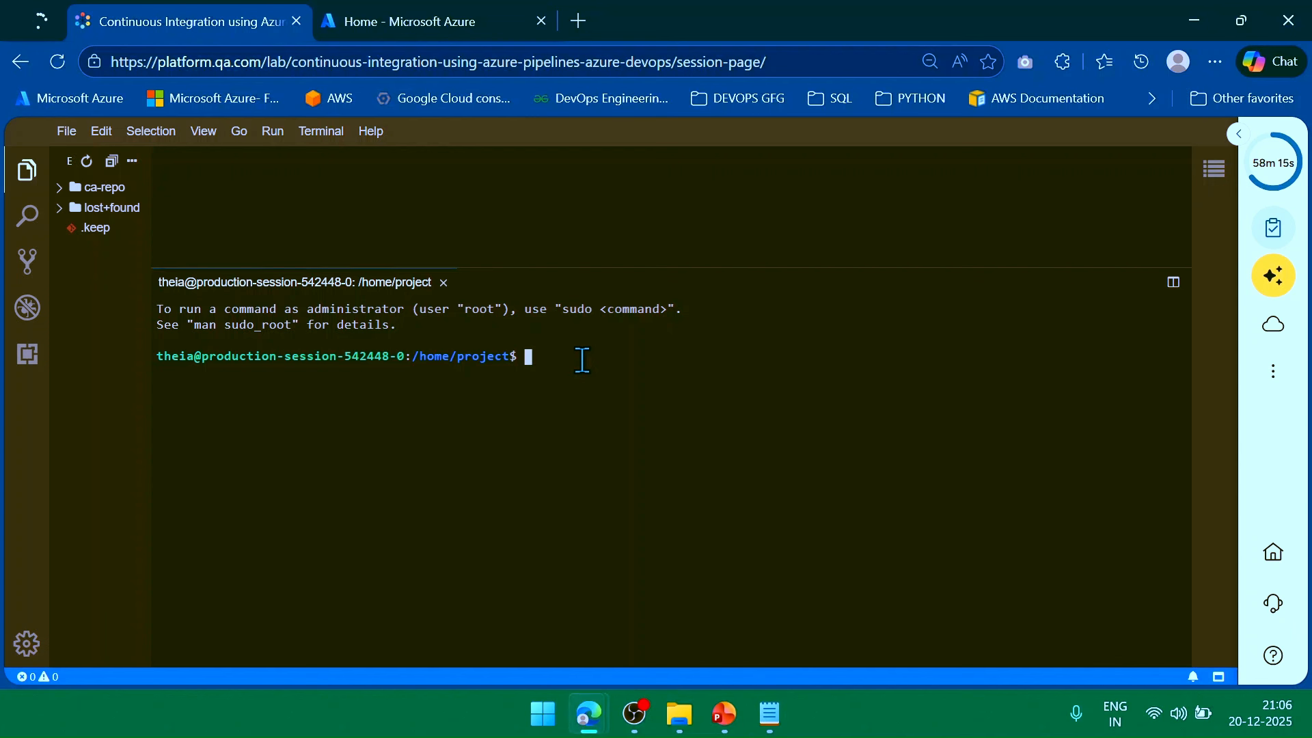
{"action": "type", "text": "git config --global user.name \"shams\""}
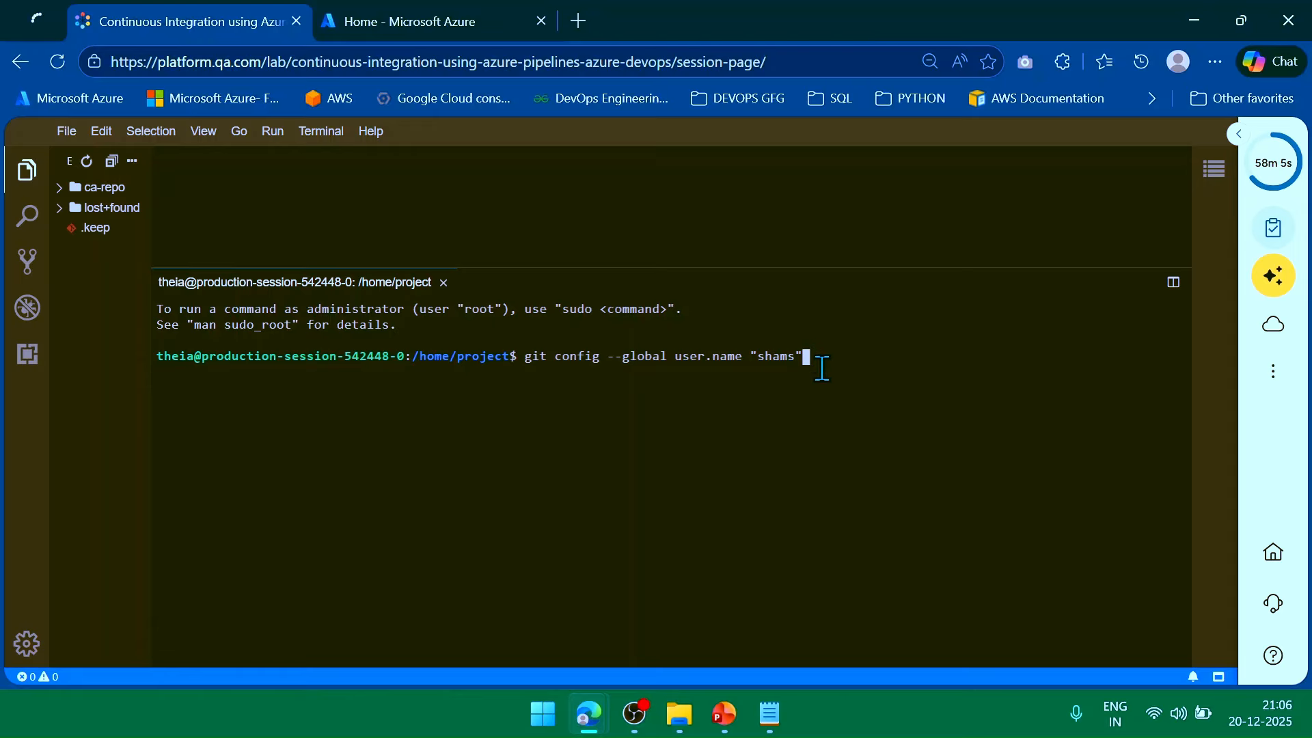
{"action": "key", "text": "Return"}
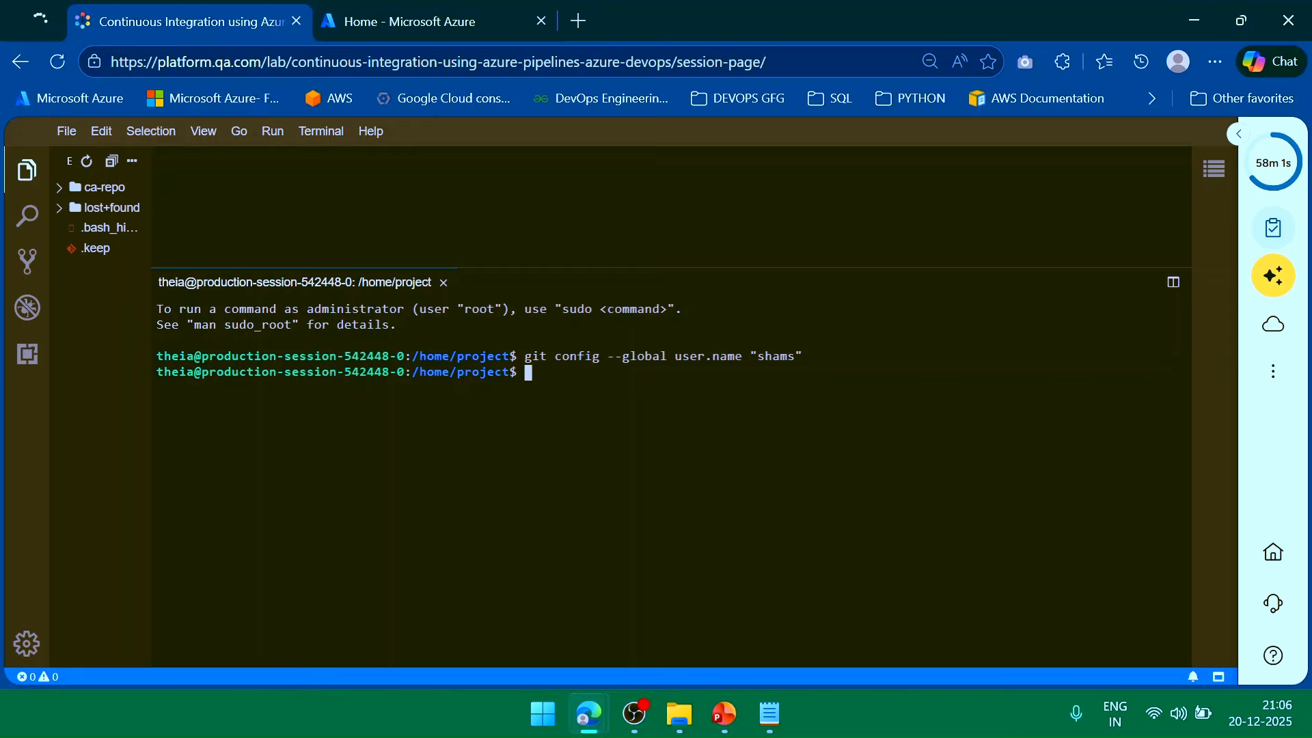
{"action": "key", "text": "alt+Tab"}
{"action": "left_click", "coordinate": [854, 533]}
{"action": "key", "text": "ctrl+v"}
{"action": "key", "text": "Return"}
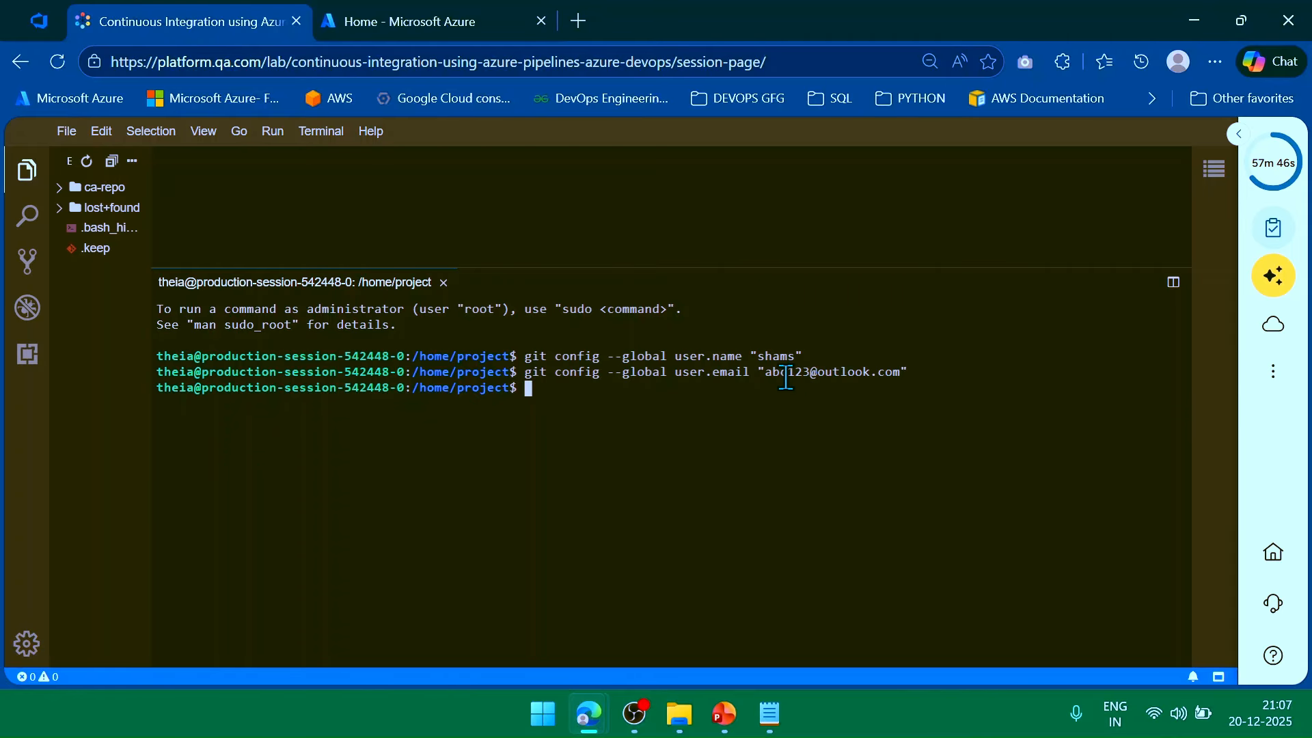
{"action": "left_click_drag", "start_coordinate": [767, 374], "coordinate": [904, 373]}
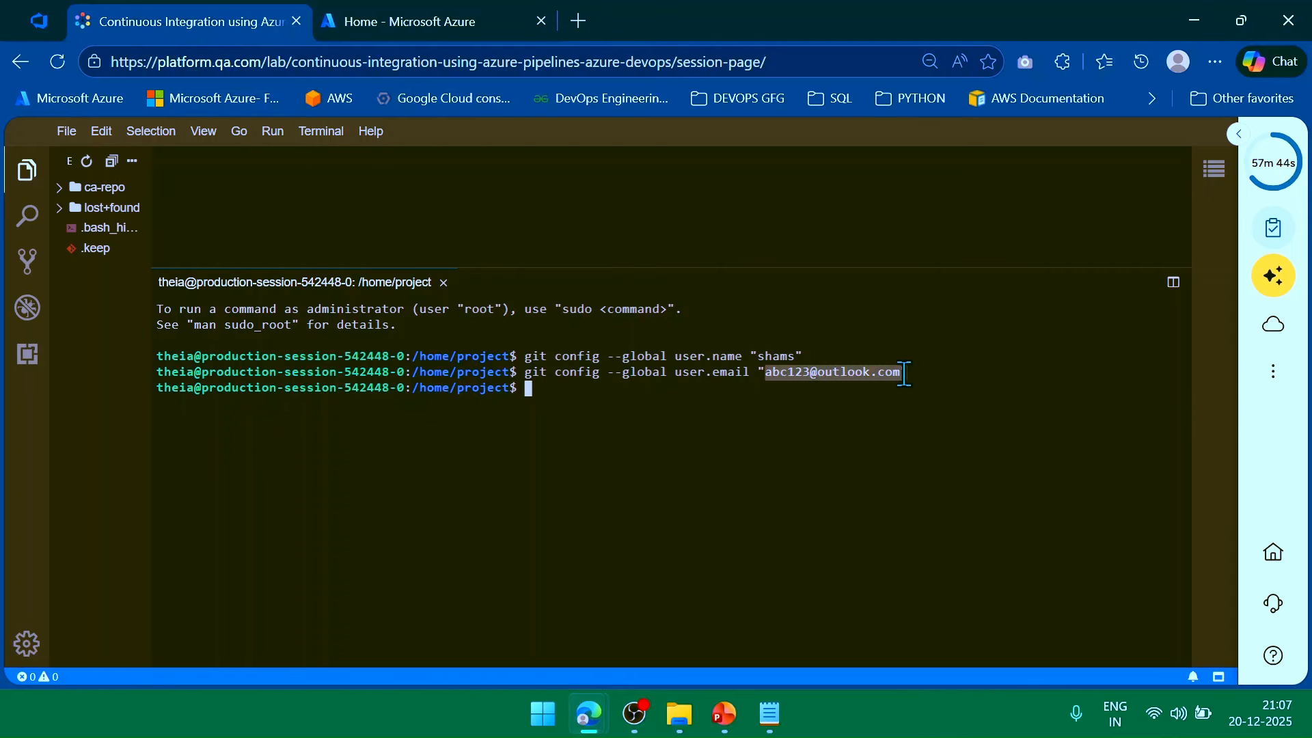
{"action": "left_click", "coordinate": [812, 390]}
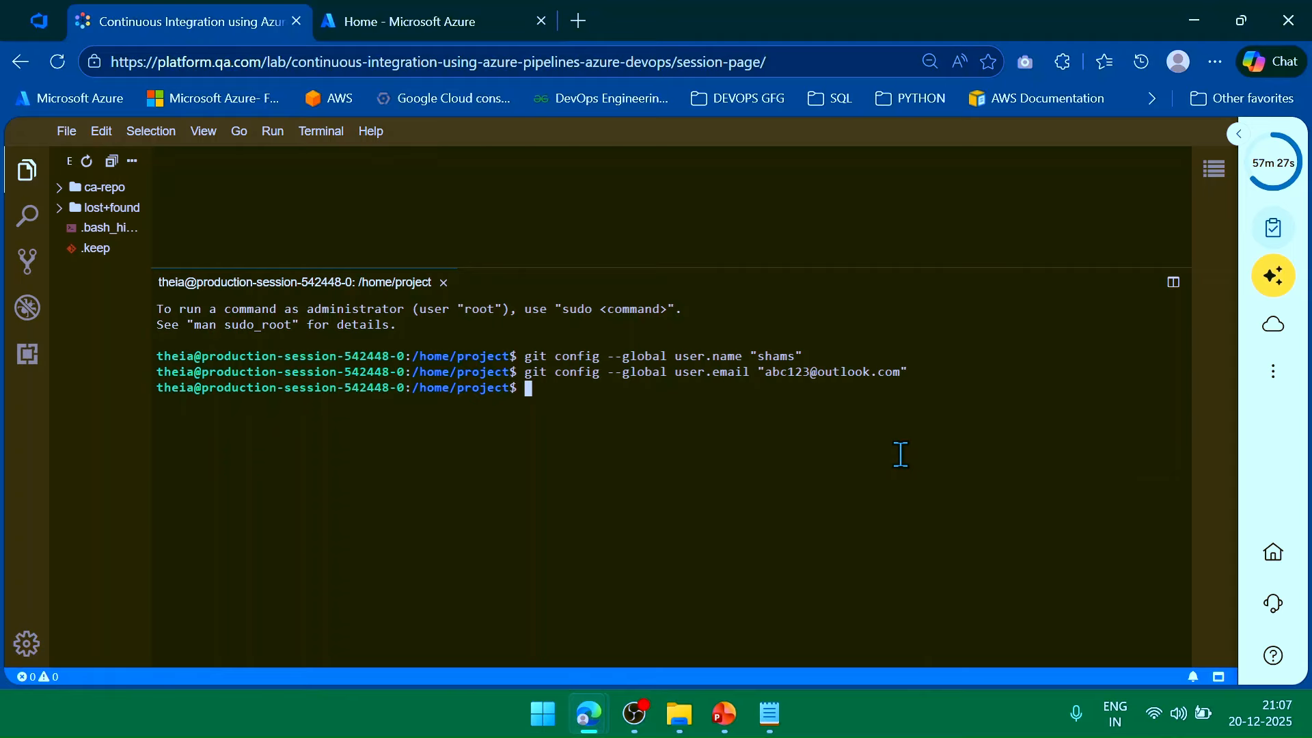
List the project folder, change into ca-repo, and type git init.
{"action": "type", "text": "cd ca-rep"}
{"action": "key", "text": "BackSpace"}
{"action": "key", "text": "BackSpace"}
{"action": "key", "text": "BackSpace"}
{"action": "key", "text": "BackSpace"}
{"action": "key", "text": "BackSpace"}
{"action": "key", "text": "BackSpace"}
{"action": "key", "text": "BackSpace"}
{"action": "key", "text": "BackSpace"}
{"action": "key", "text": "BackSpace"}
{"action": "type", "text": "ls"}
{"action": "key", "text": "Return"}
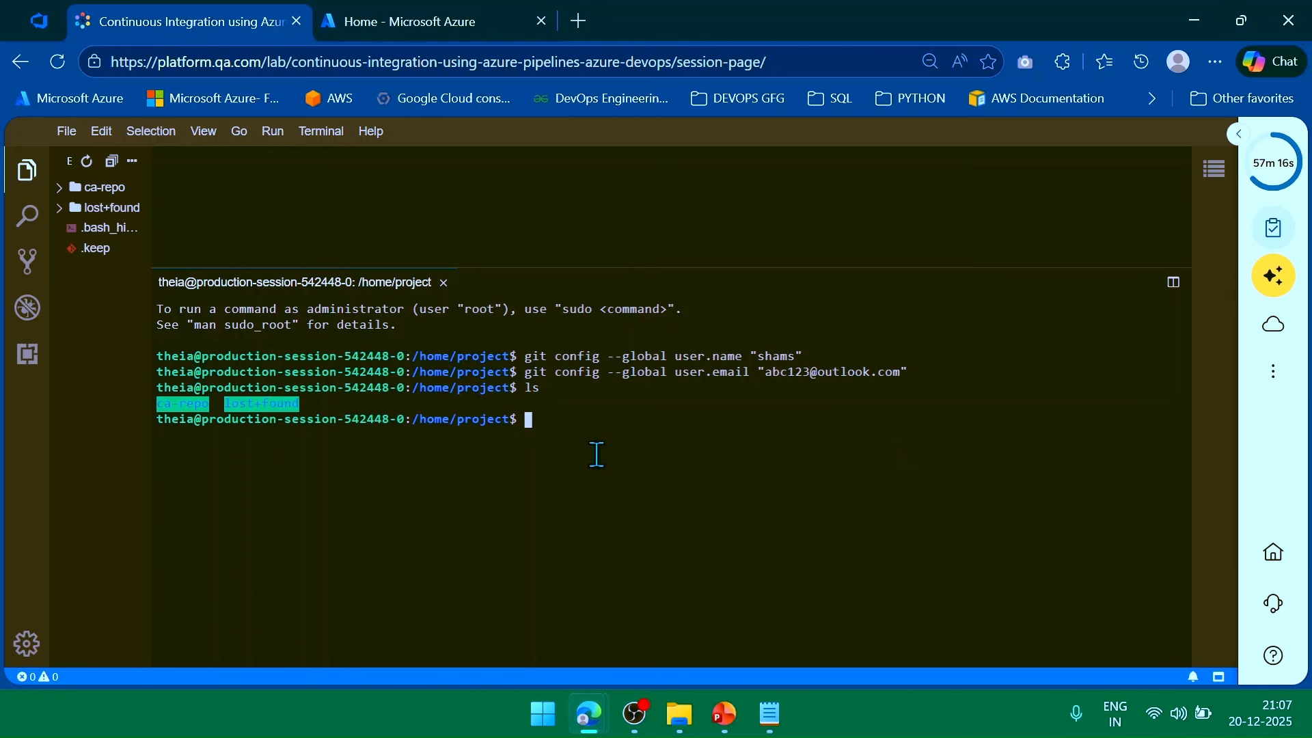
{"action": "triple_click", "coordinate": [190, 401]}
{"action": "left_click", "coordinate": [240, 403]}
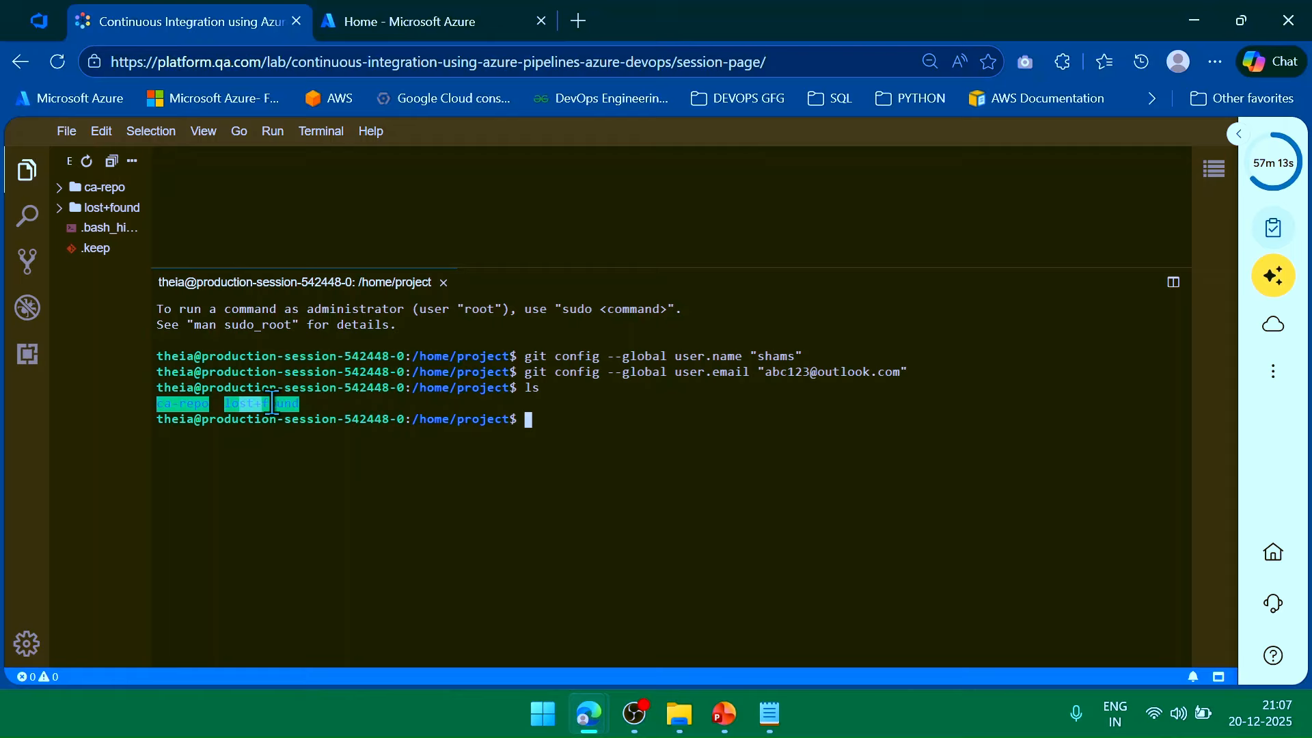
{"action": "type", "text": "cd ca="}
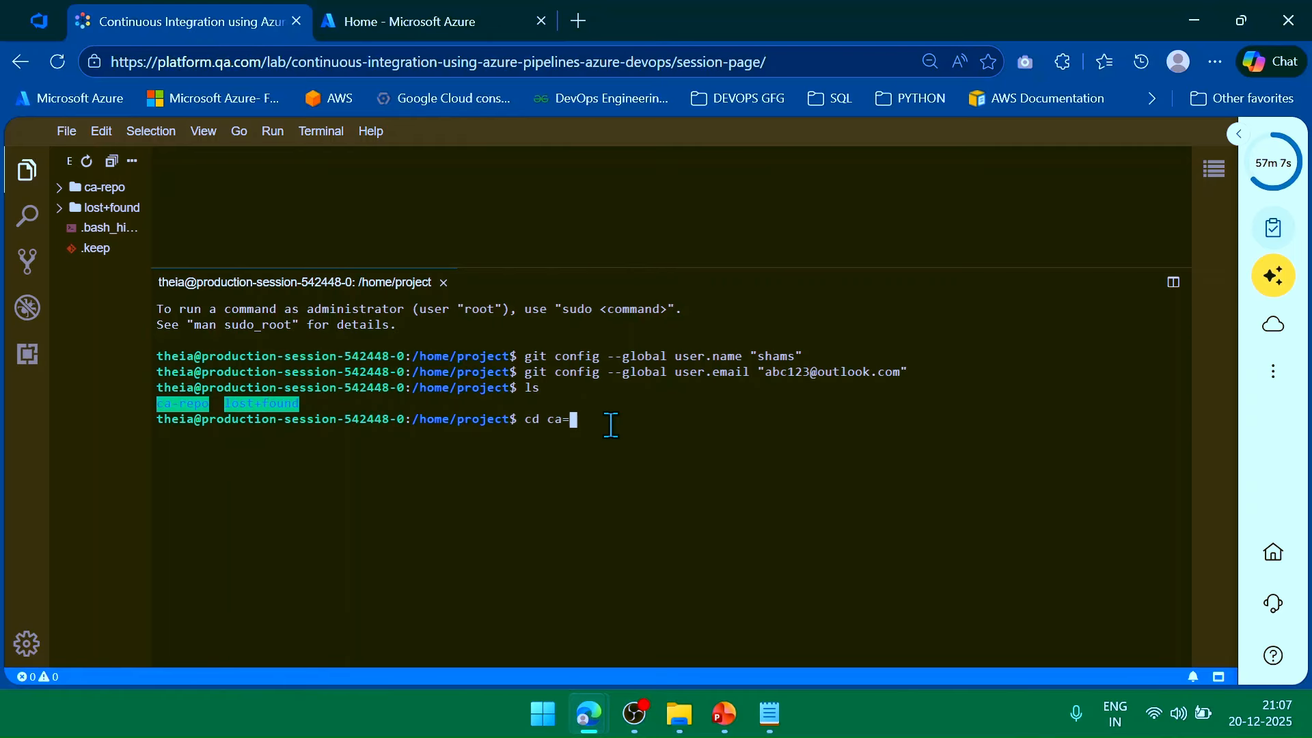
{"action": "key", "text": "BackSpace"}
{"action": "type", "text": "-repo"}
{"action": "key", "text": "Return"}
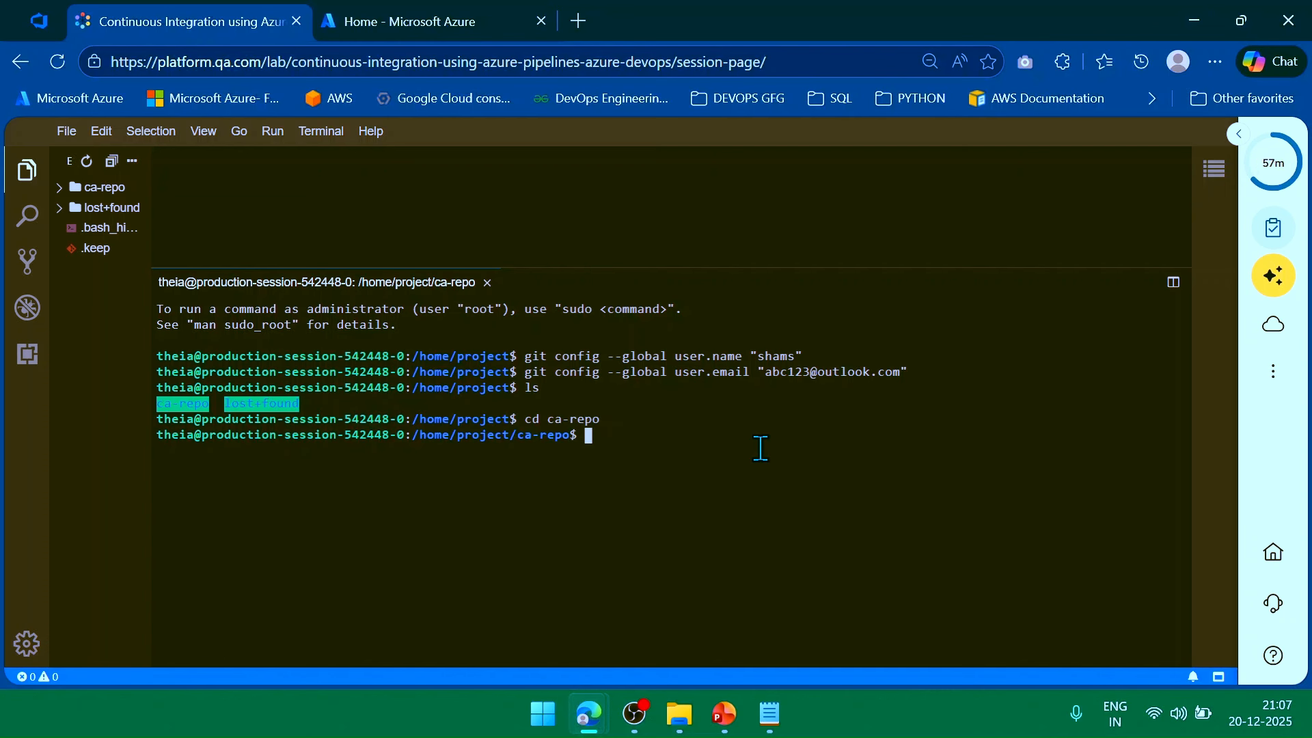
{"action": "type", "text": "git init"}
Initialise the empty Git repository in ca-repo and note its path.
{"action": "key", "text": "Return"}
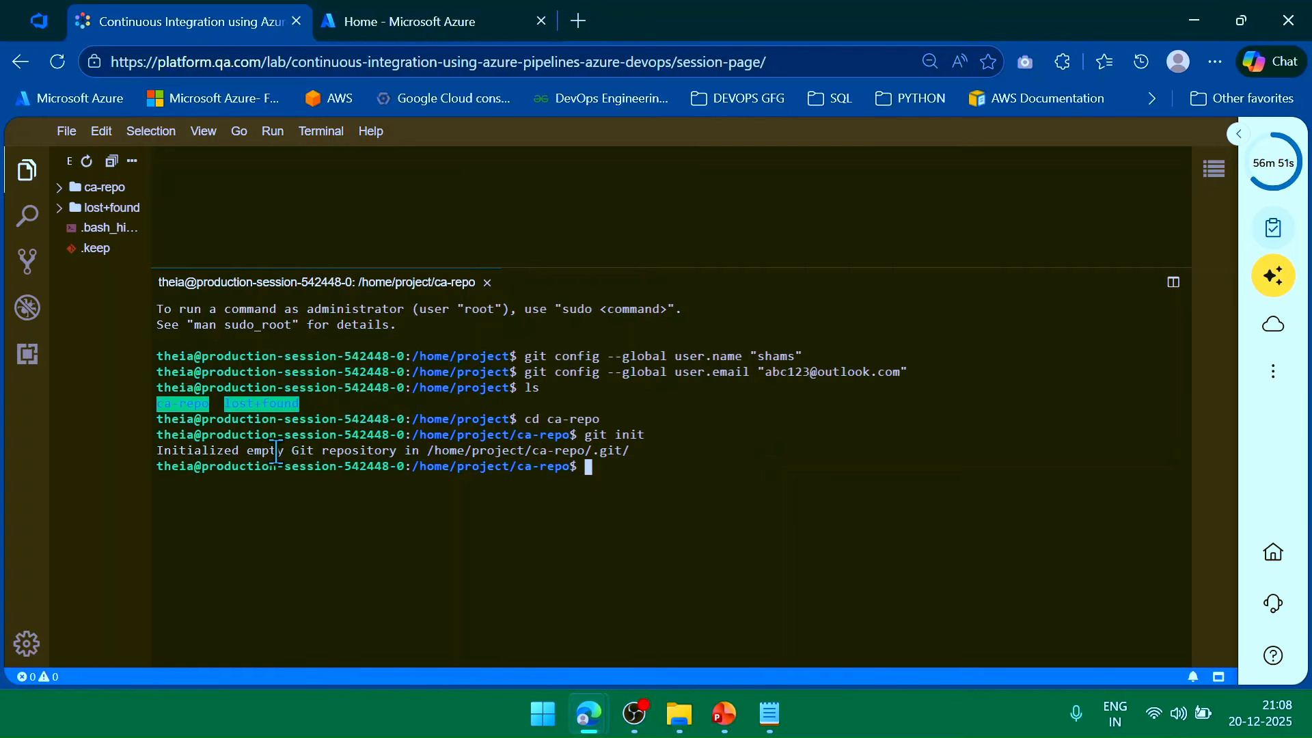
{"action": "left_click_drag", "start_coordinate": [440, 450], "coordinate": [634, 448]}
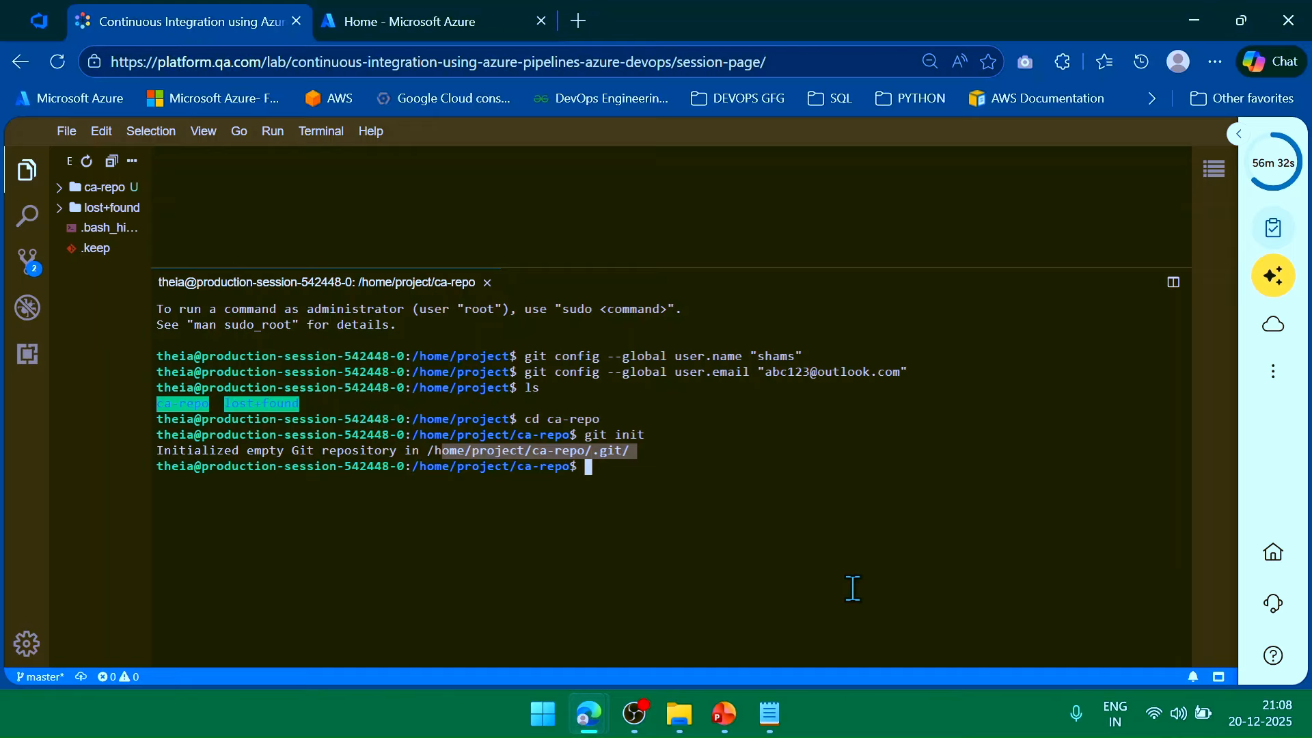
{"action": "left_click", "coordinate": [897, 559]}
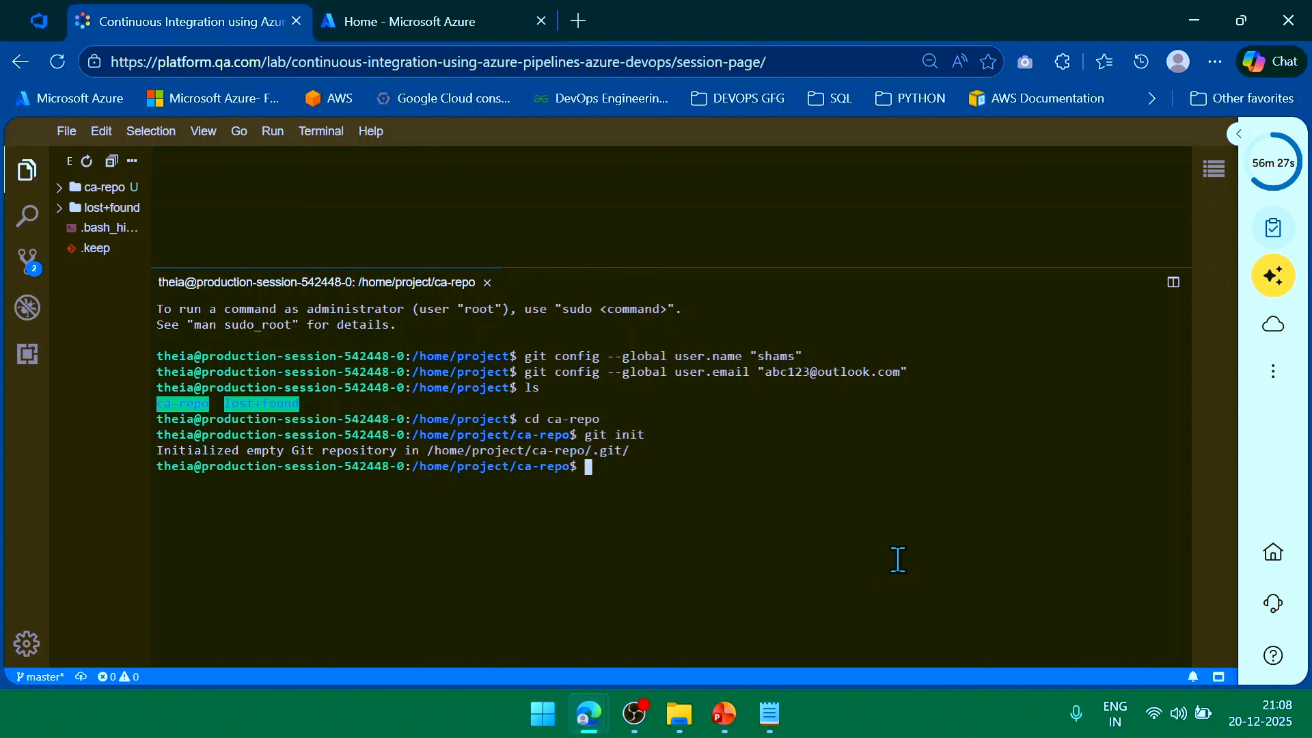
Stage all files with git add . and confirm them with git status.
{"action": "type", "text": "git add ."}
{"action": "key", "text": "Return"}
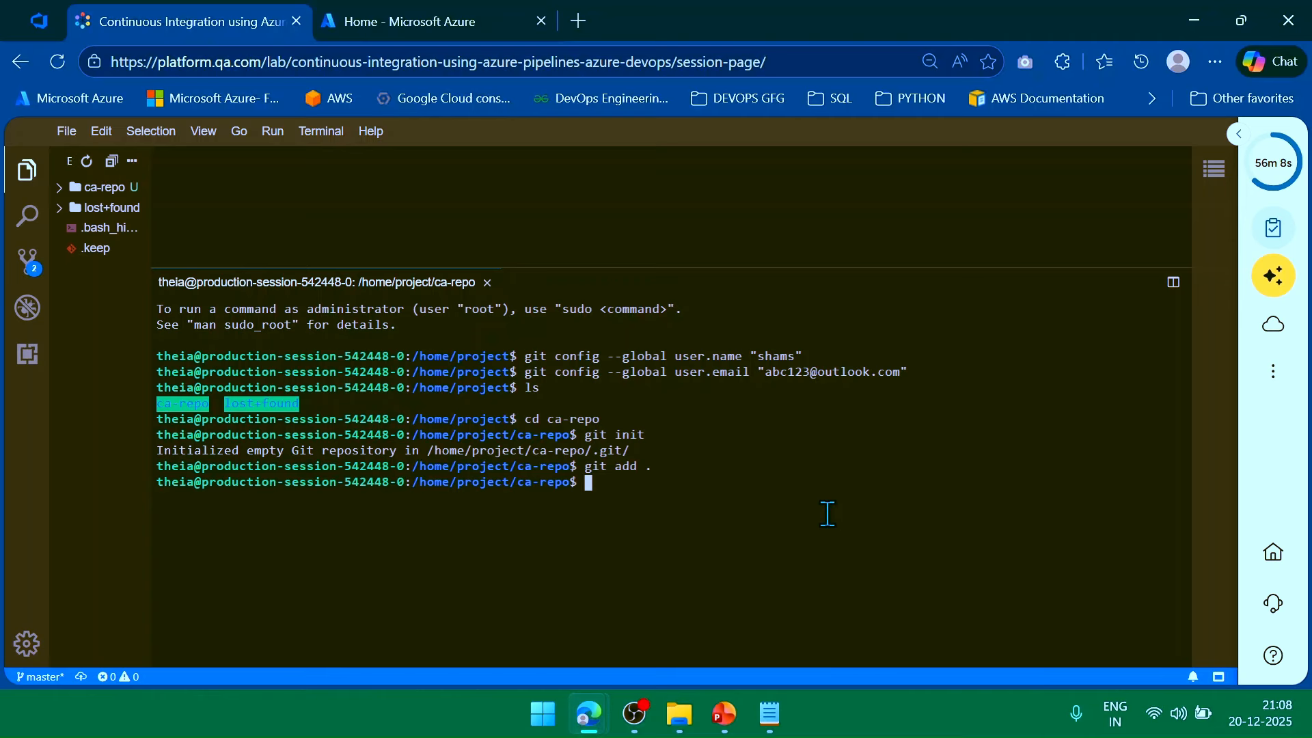
{"action": "type", "text": "git"}
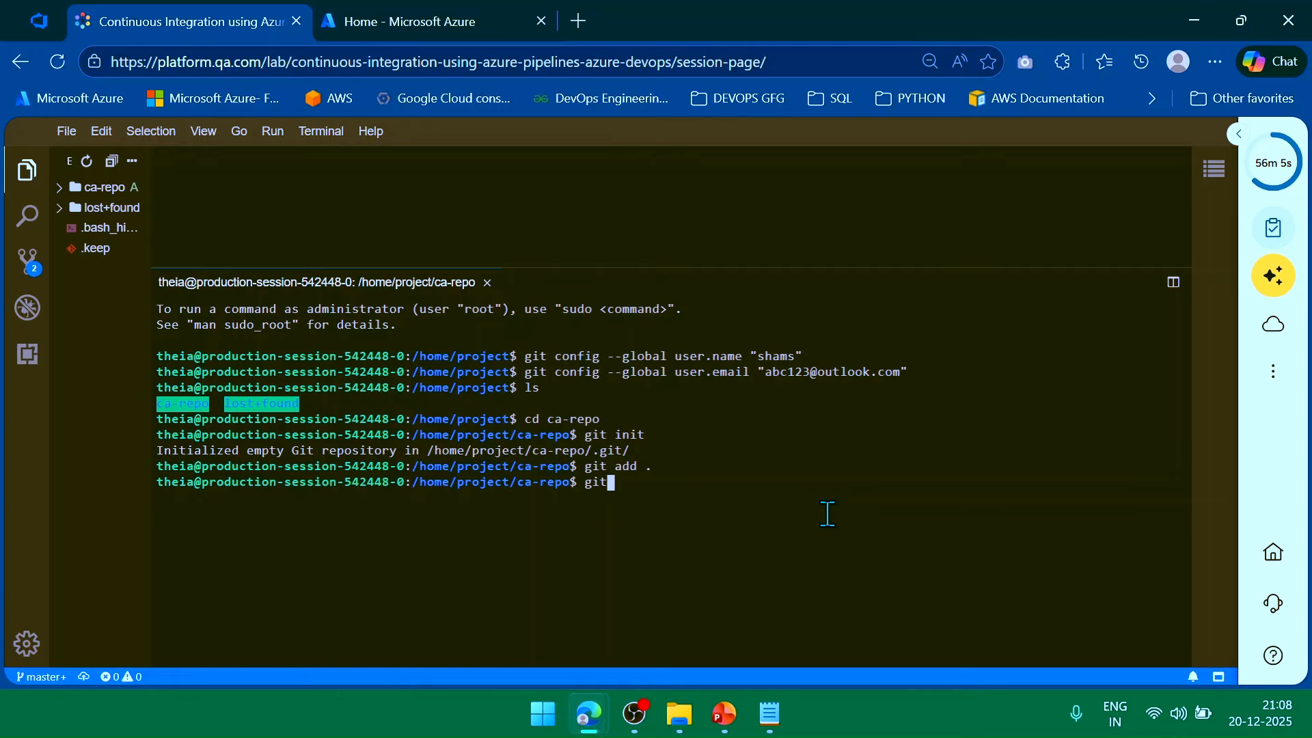
{"action": "type", "text": " status"}
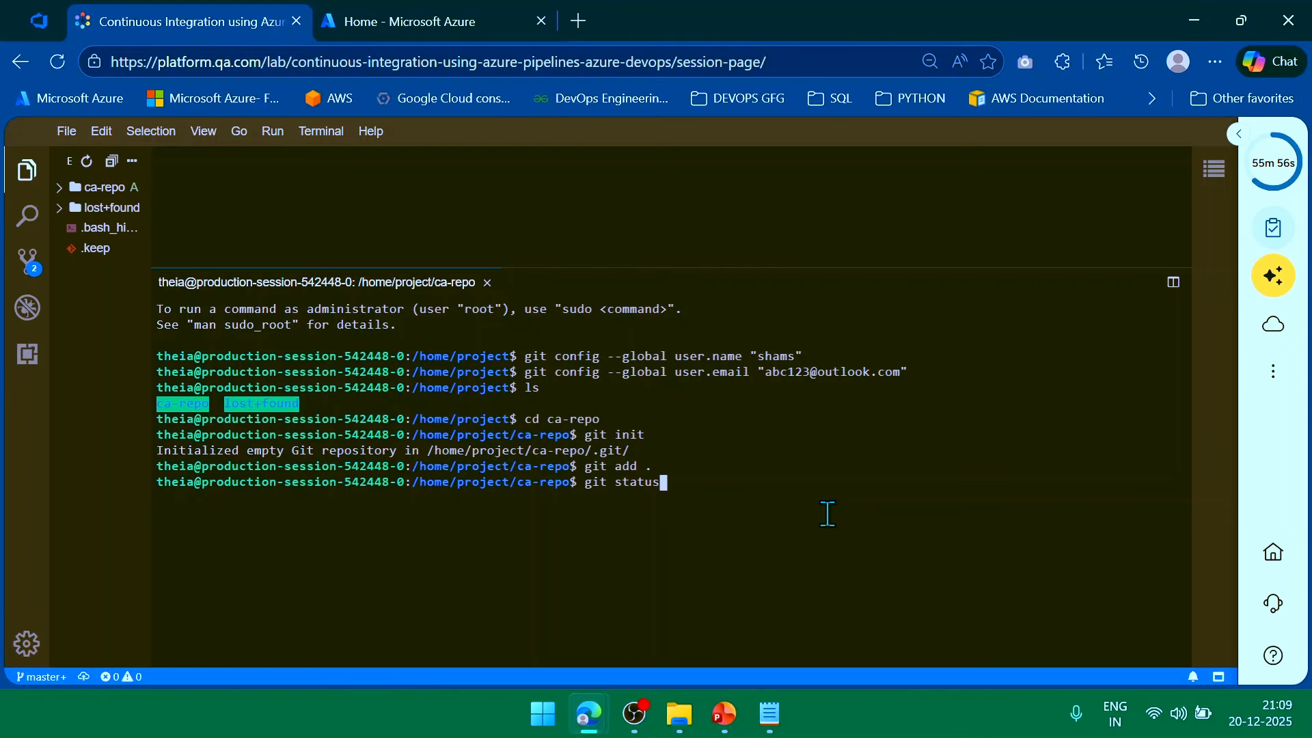
{"action": "key", "text": "Return"}
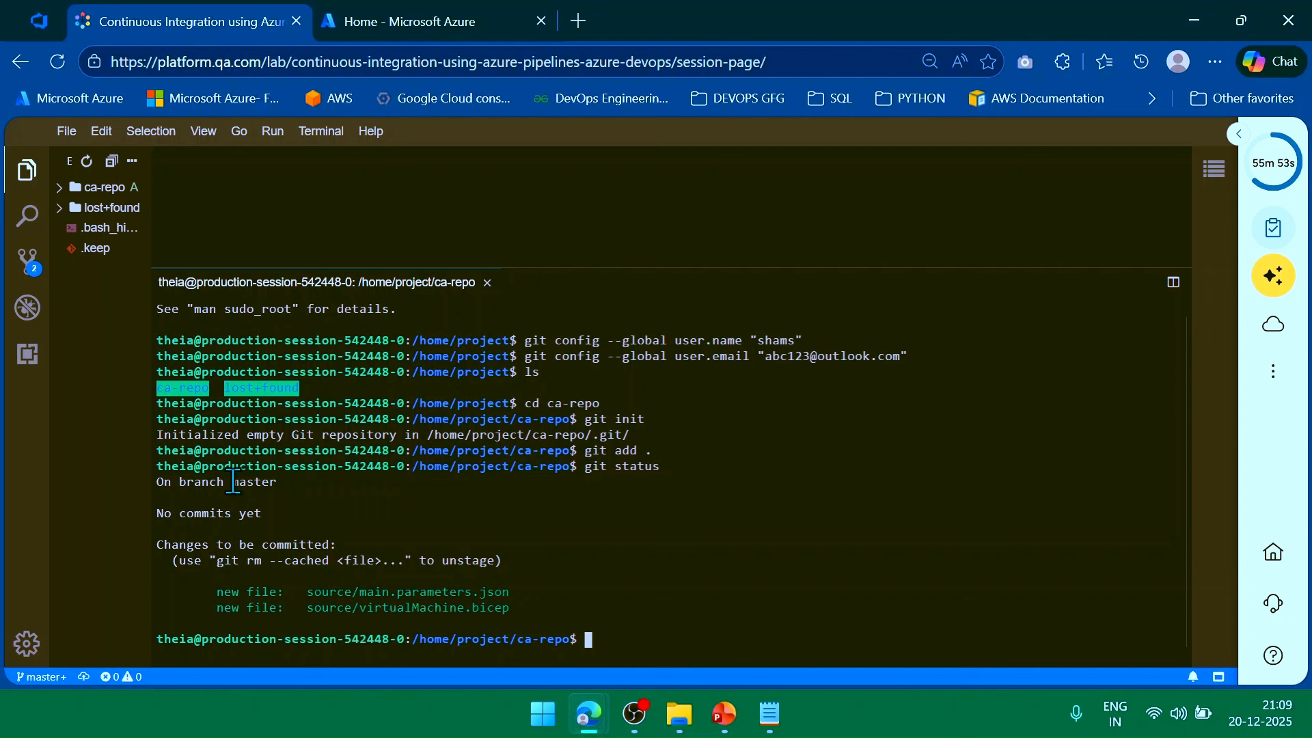
{"action": "triple_click", "coordinate": [231, 513]}
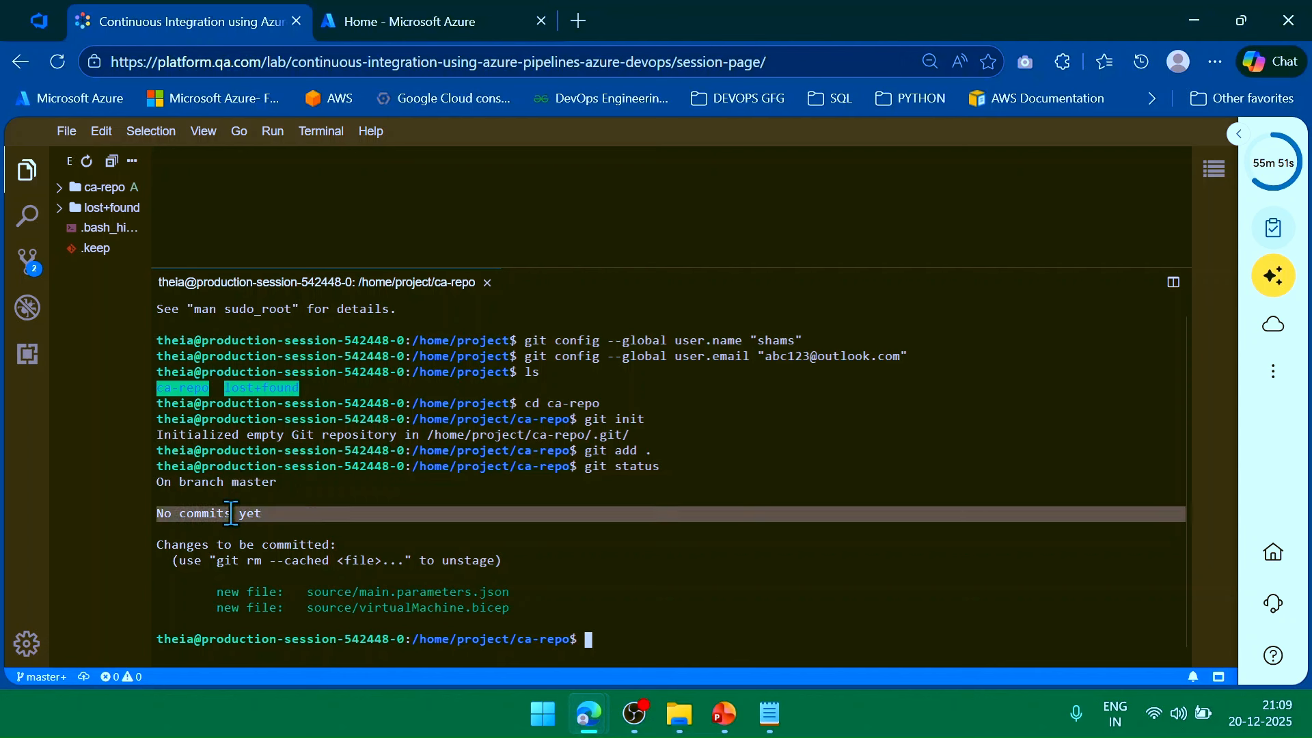
{"action": "left_click", "coordinate": [301, 595]}
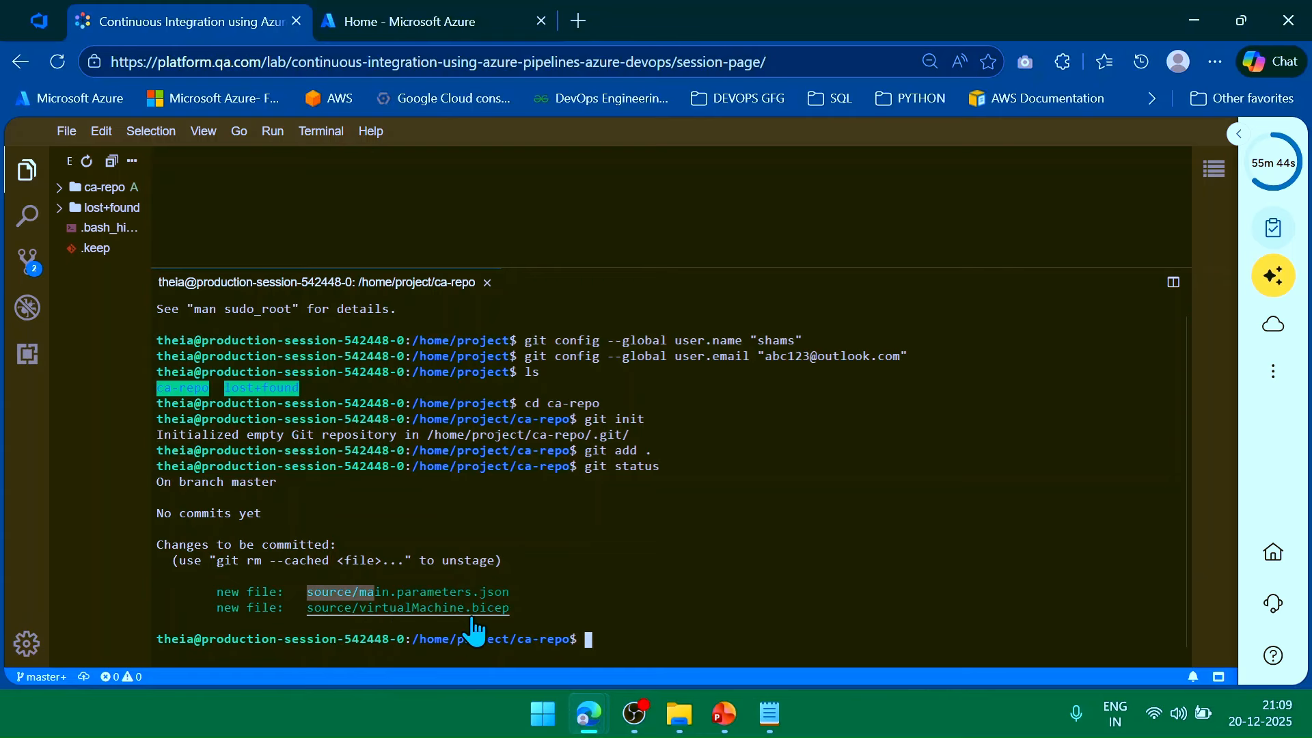
Open CA-Project in the pinned Azure DevOps tab, then switch between the lab and DevOps tabs.
{"action": "left_click", "coordinate": [38, 21]}
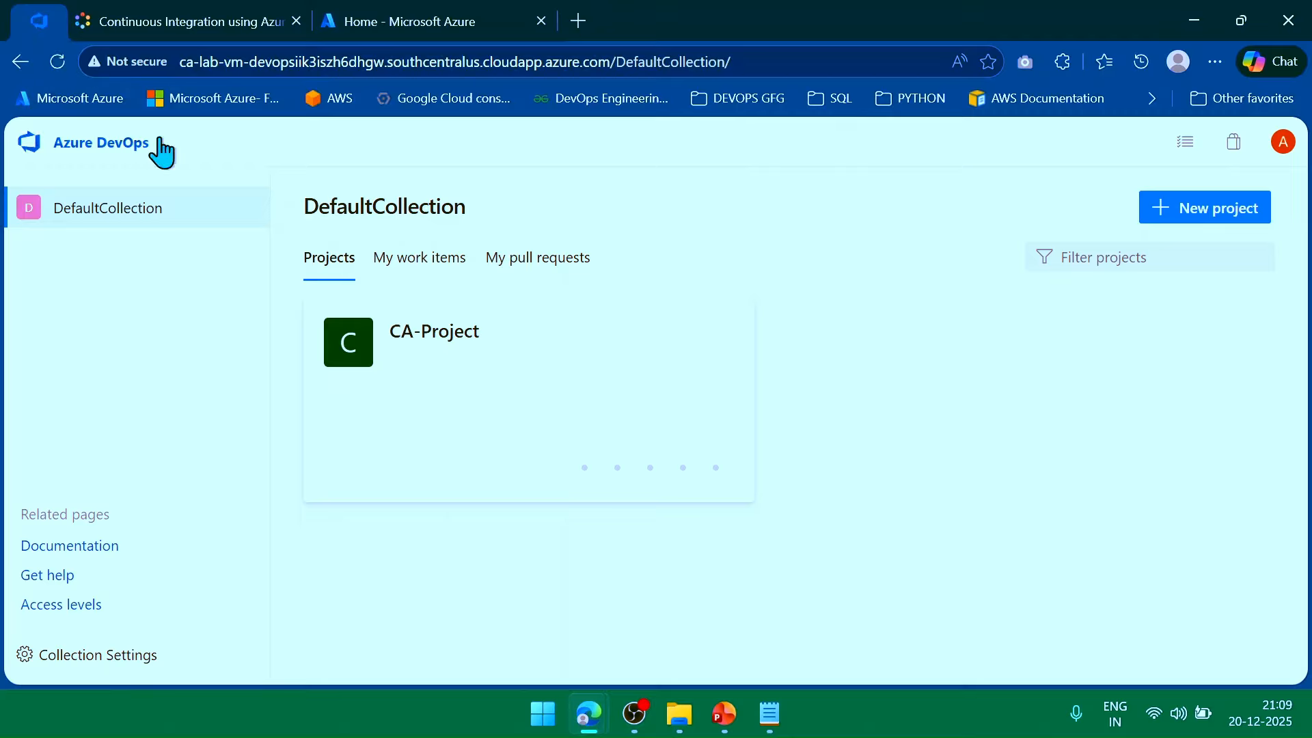
{"action": "left_click", "coordinate": [420, 426]}
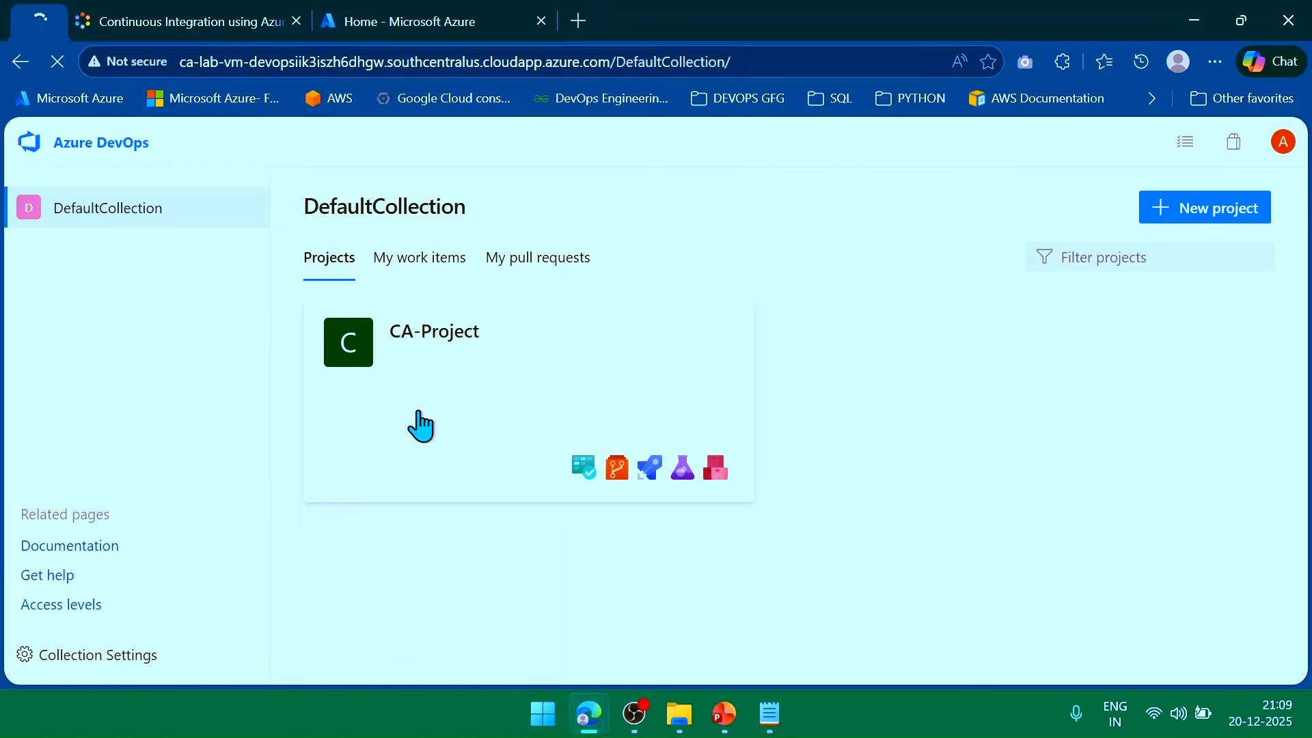
{"action": "left_click", "coordinate": [235, 16]}
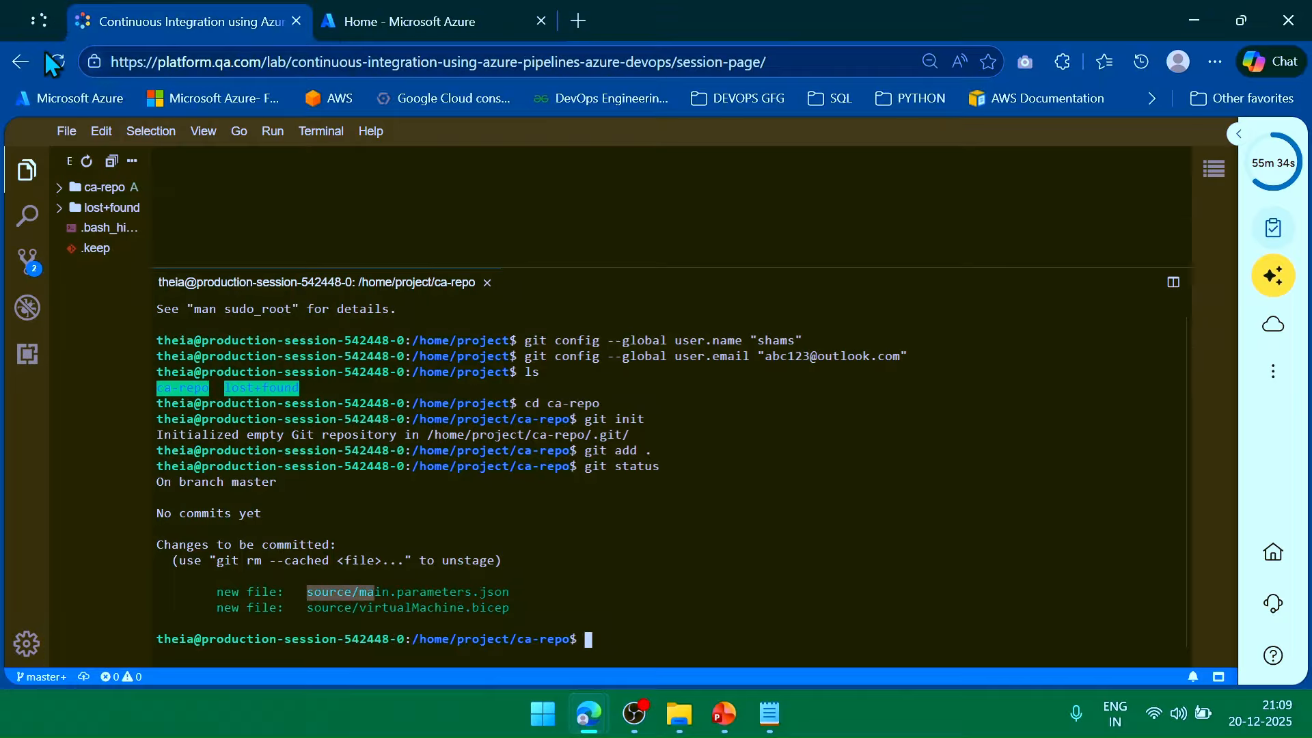
{"action": "left_click", "coordinate": [49, 12]}
Run git commit -a -m "new remote repo" and review commit 6d93bce with 178 insertions.
{"action": "left_click", "coordinate": [172, 15]}
{"action": "triple_click", "coordinate": [196, 514]}
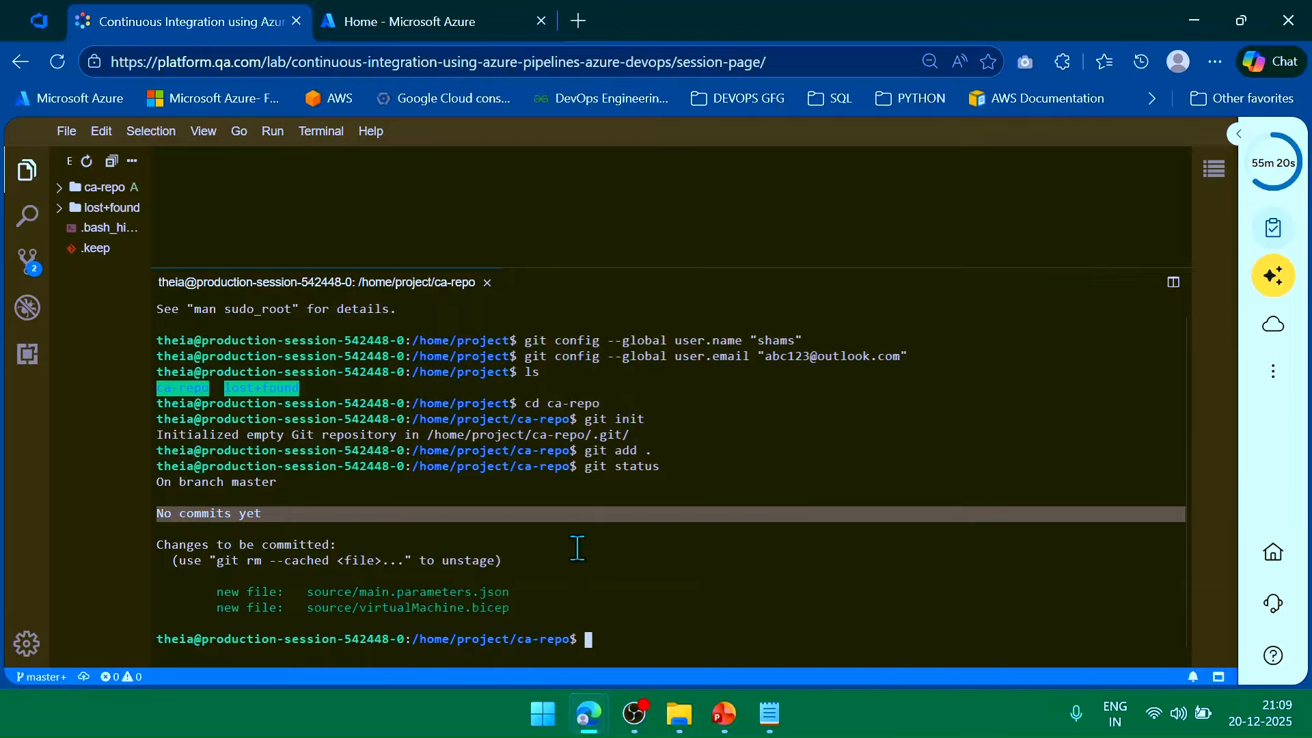
{"action": "left_click", "coordinate": [666, 625]}
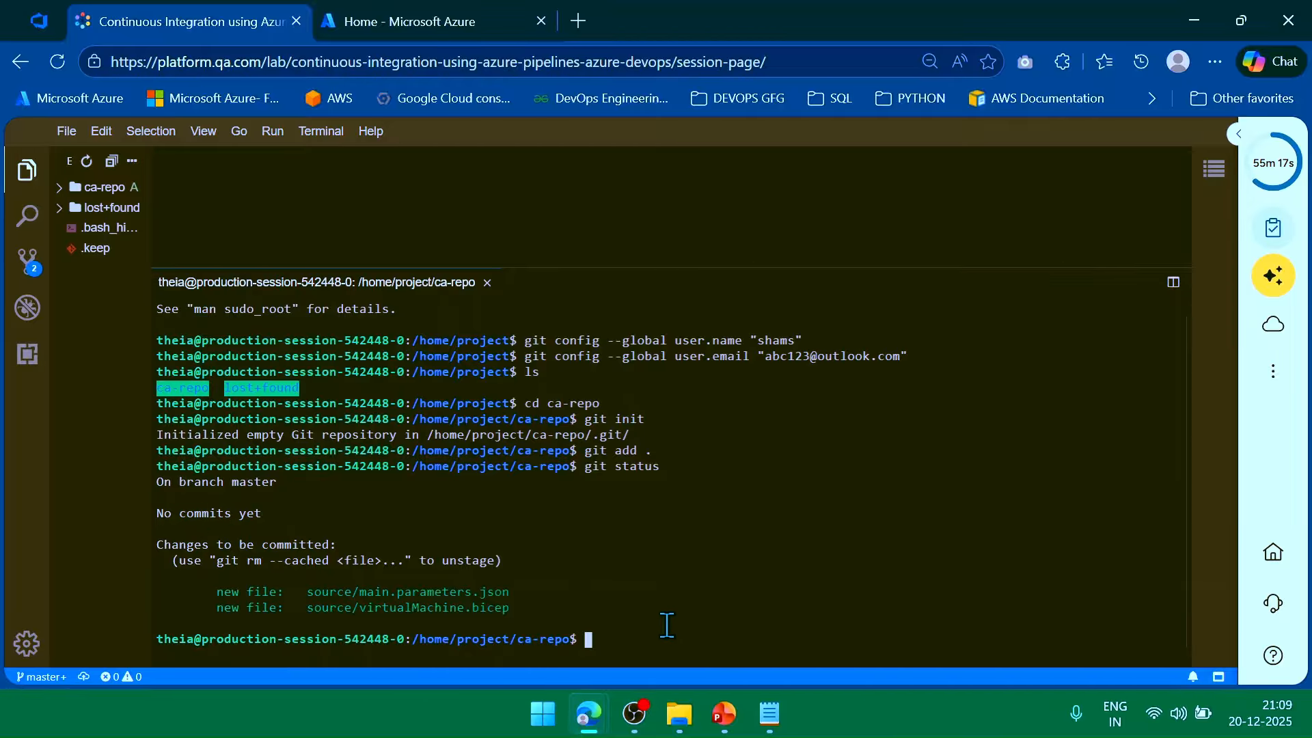
{"action": "type", "text": "git commit -"}
{"action": "type", "text": "a -m \"\""}
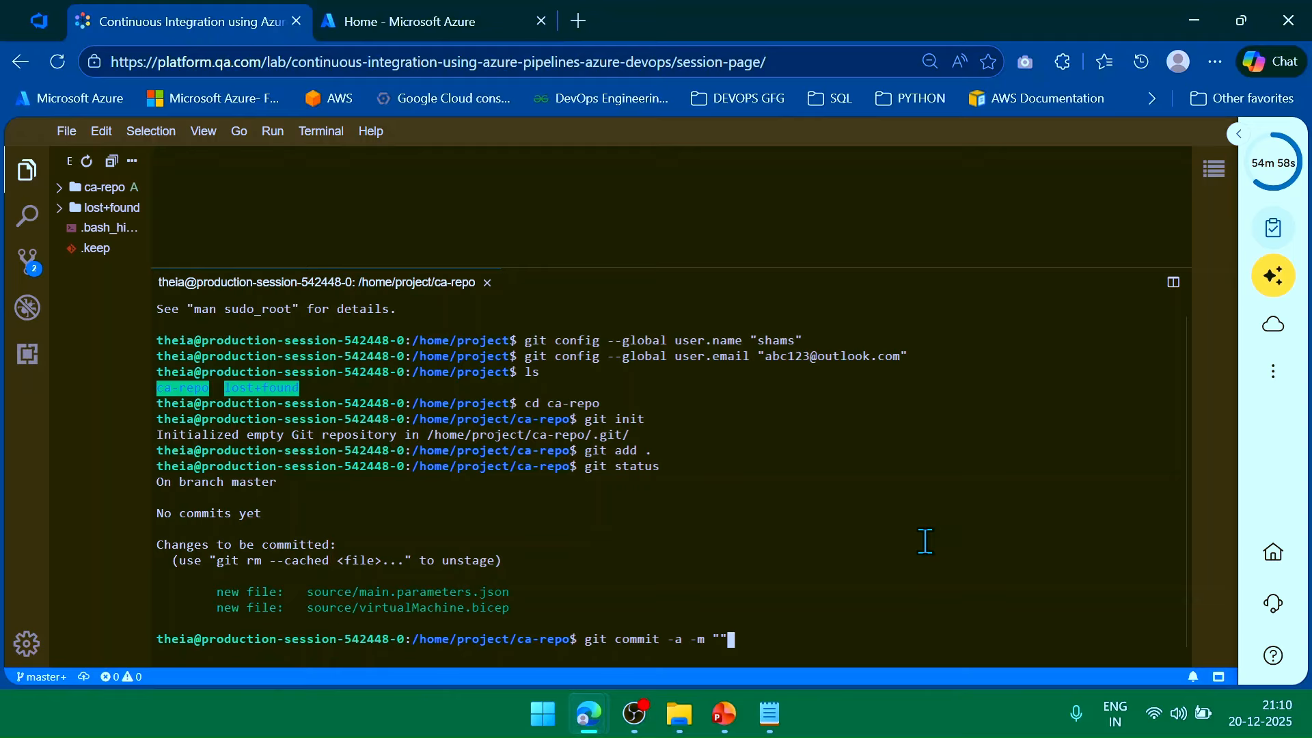
{"action": "key", "text": "Left"}
{"action": "type", "text": "new remote repo"}
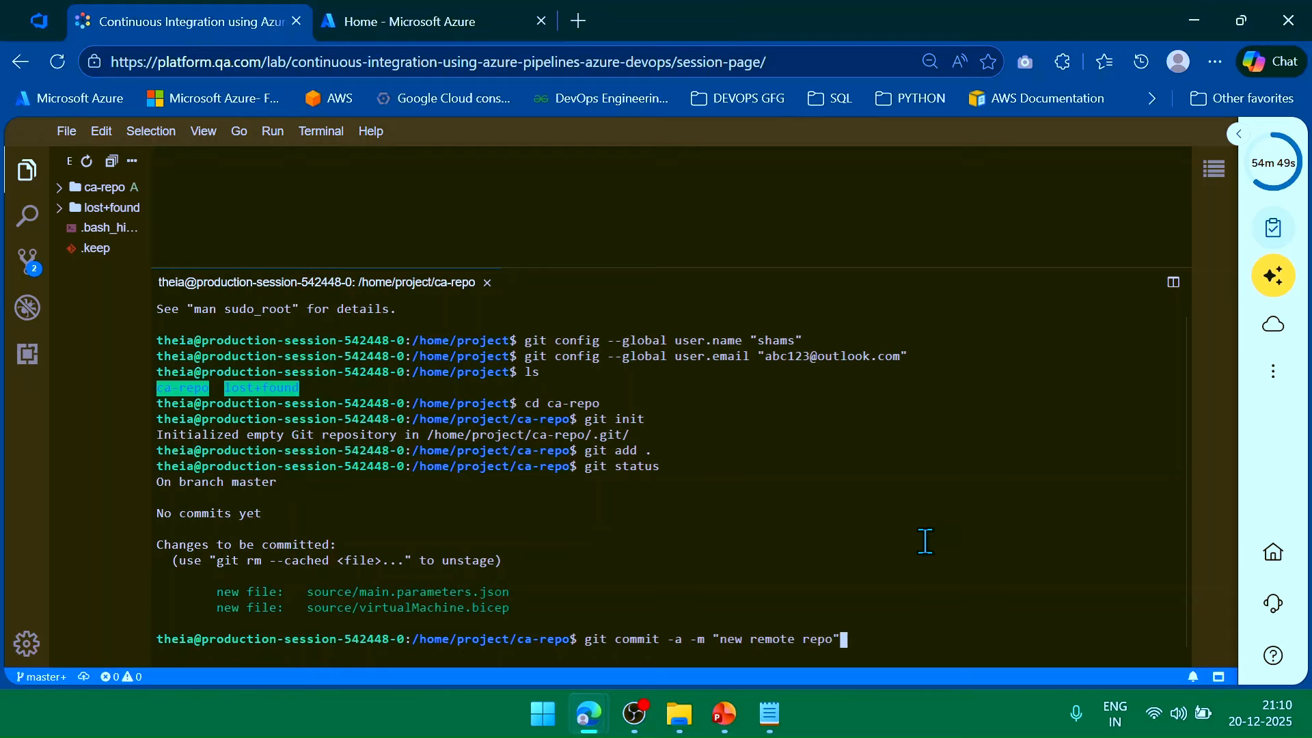
{"action": "key", "text": "Return"}
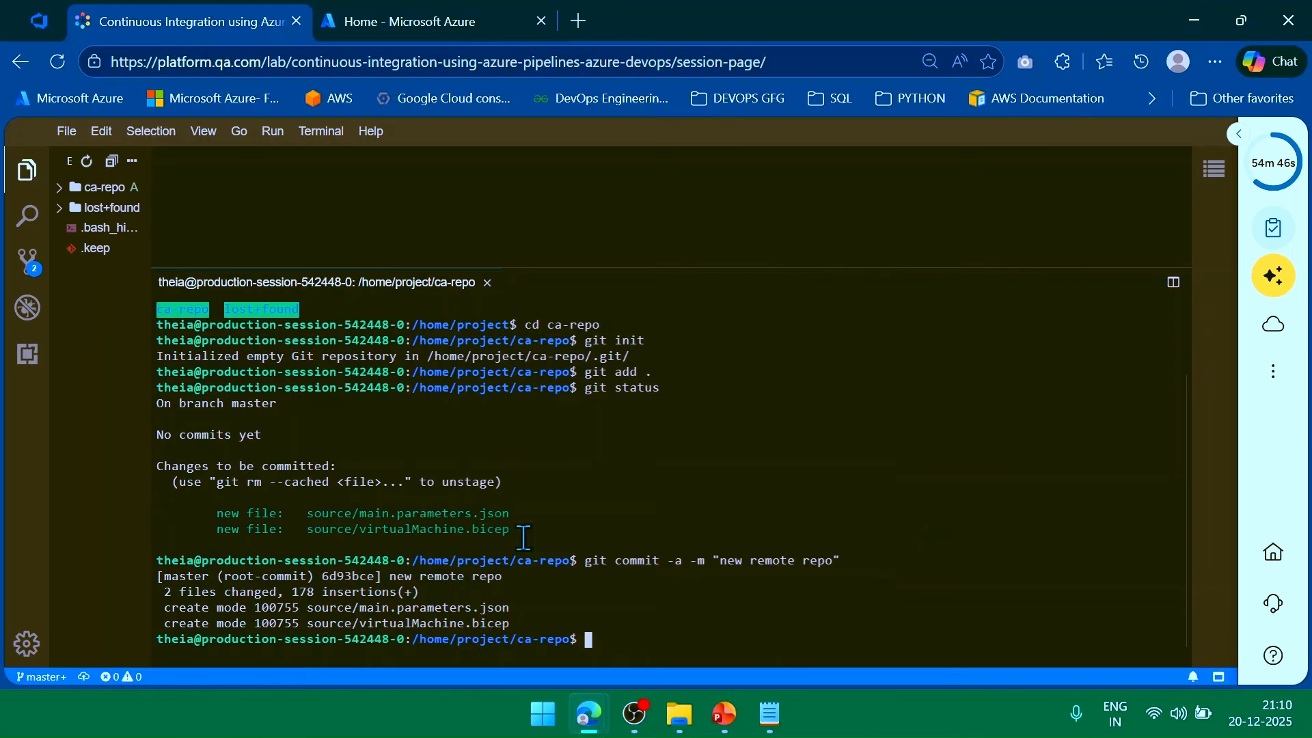
{"action": "double_click", "coordinate": [339, 576]}
{"action": "left_click", "coordinate": [391, 575]}
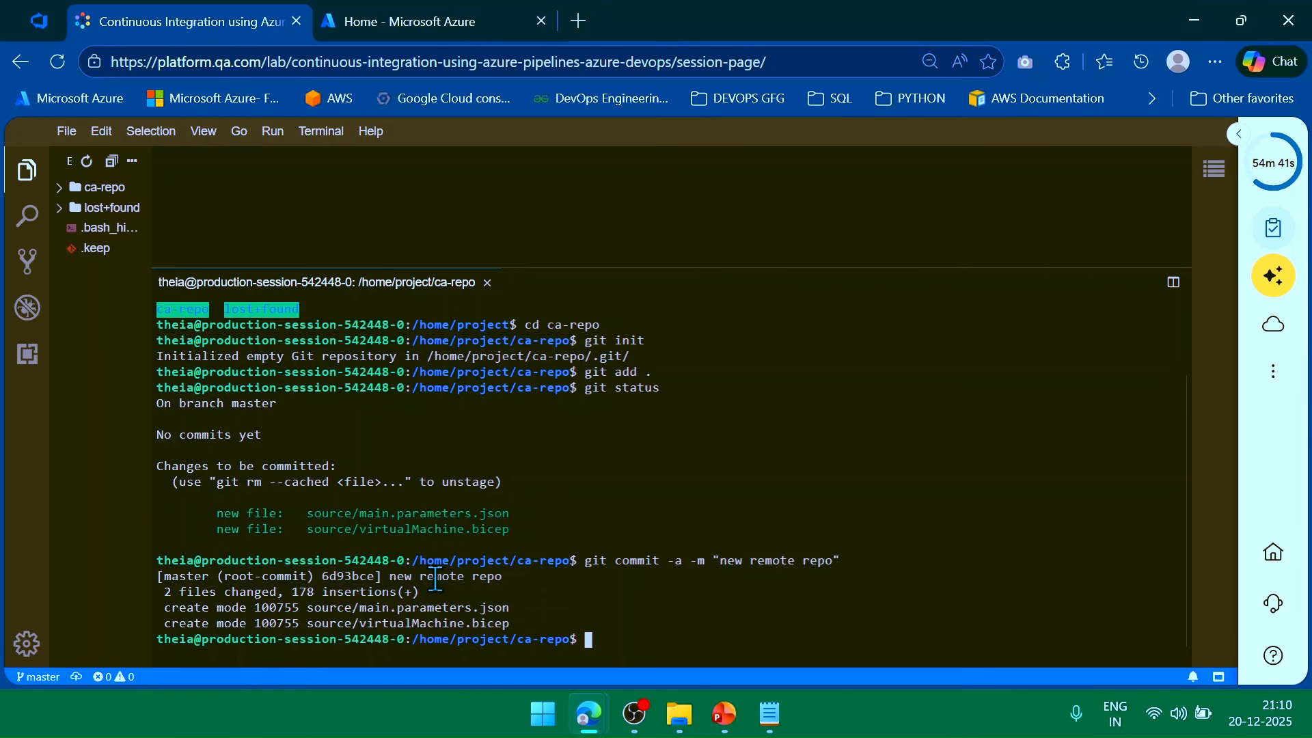
{"action": "left_click_drag", "start_coordinate": [292, 592], "coordinate": [388, 589]}
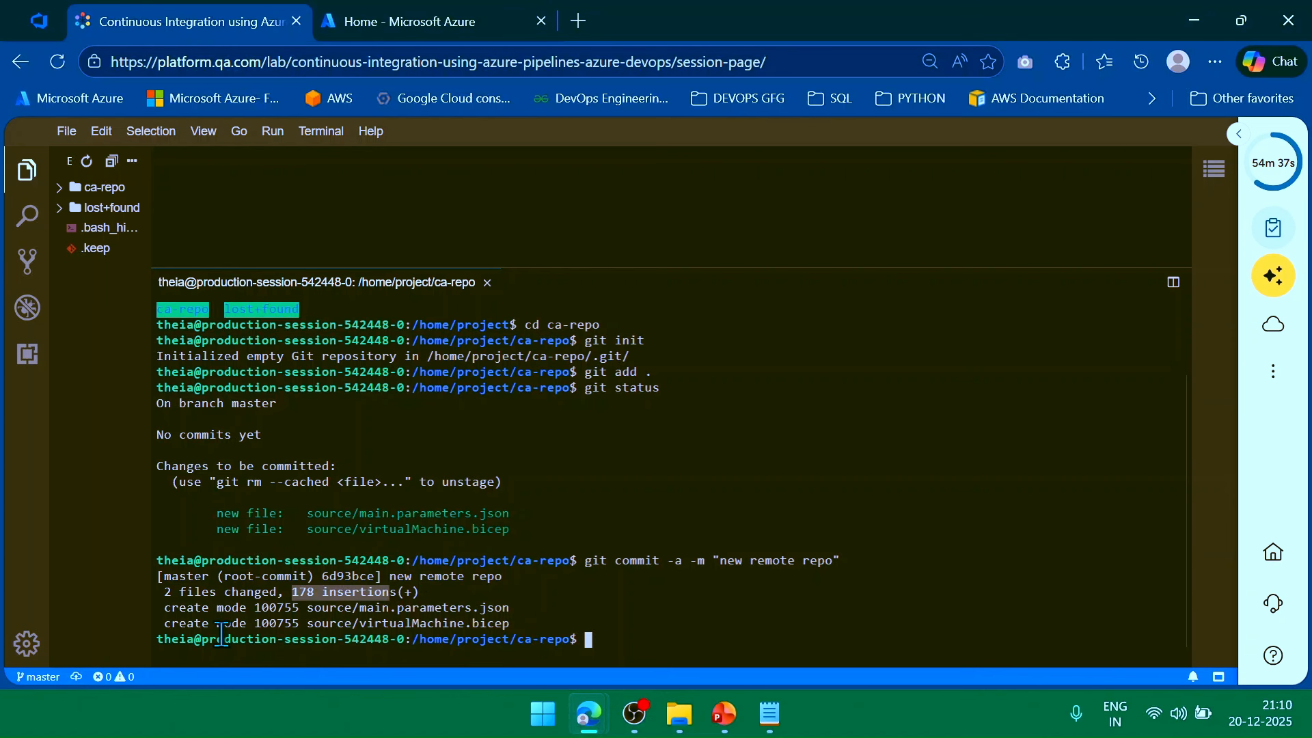
{"action": "left_click", "coordinate": [41, 20]}
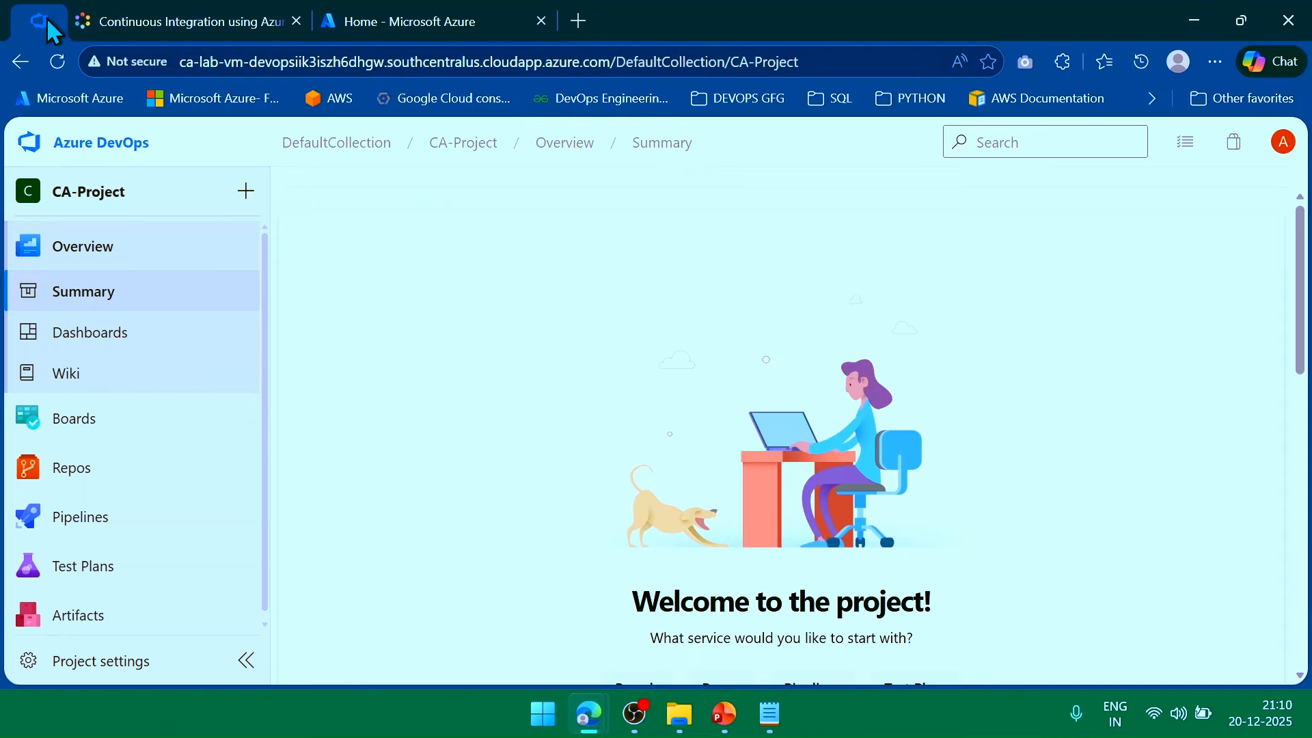
{"action": "left_click", "coordinate": [92, 470]}
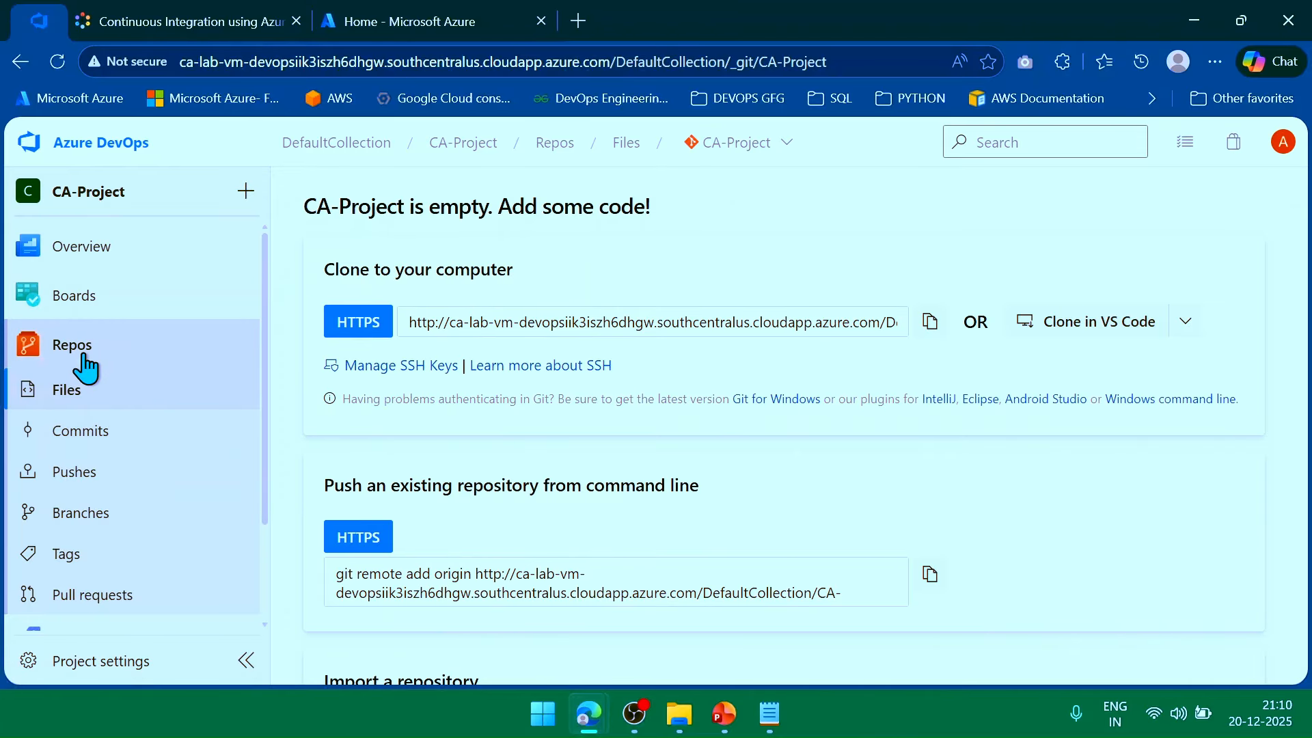
{"action": "left_click", "coordinate": [100, 435]}
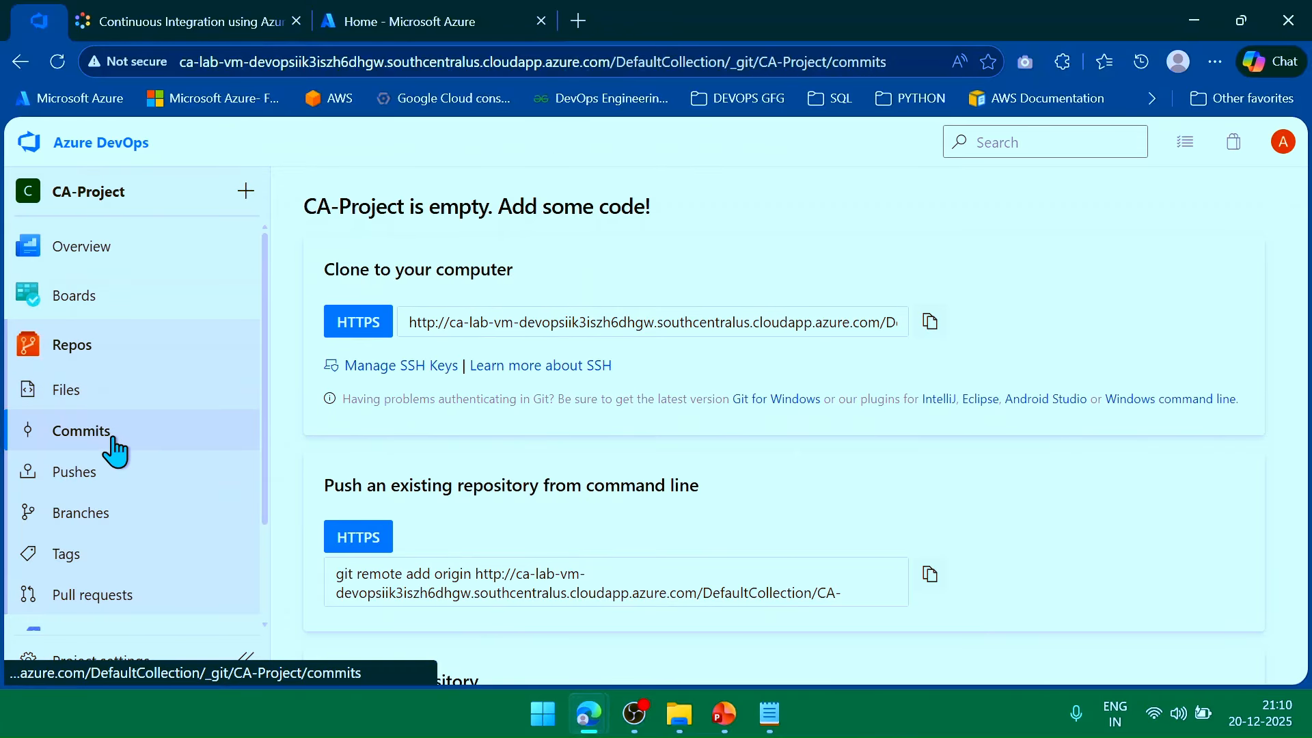
{"action": "left_click", "coordinate": [93, 486]}
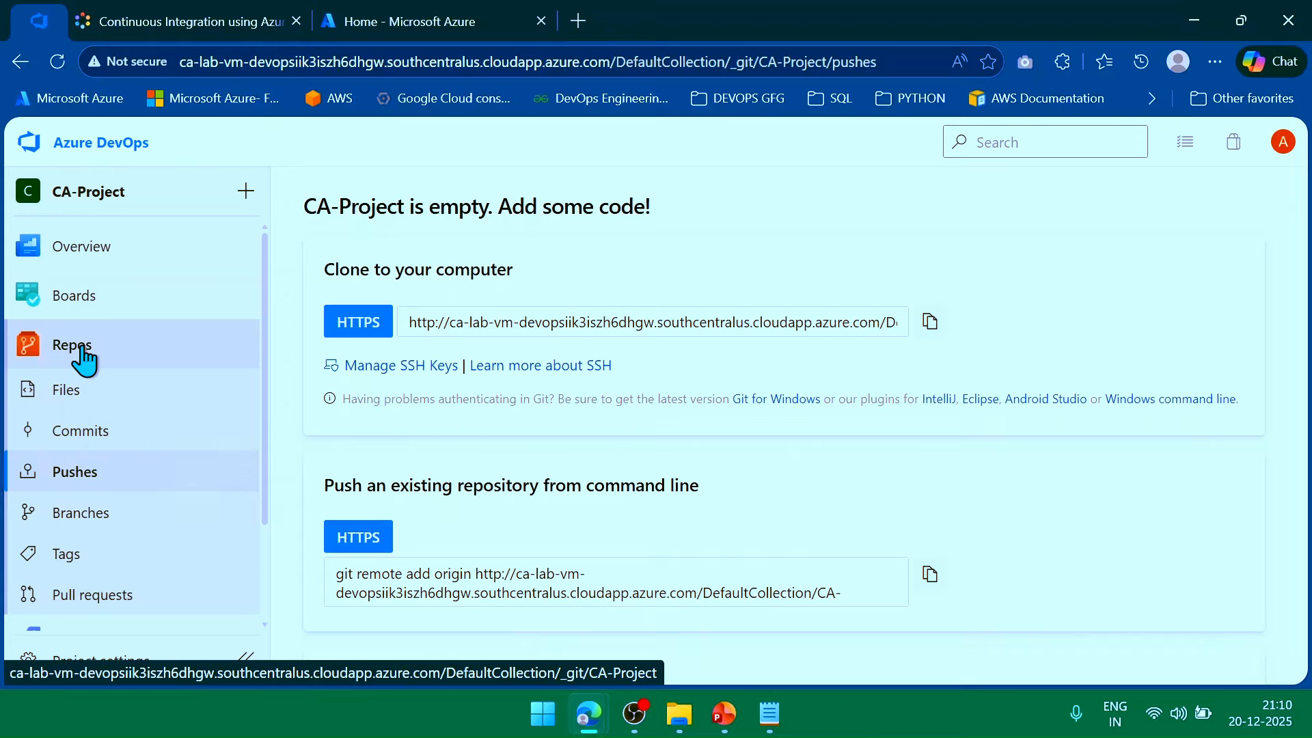
{"action": "left_click", "coordinate": [84, 357]}
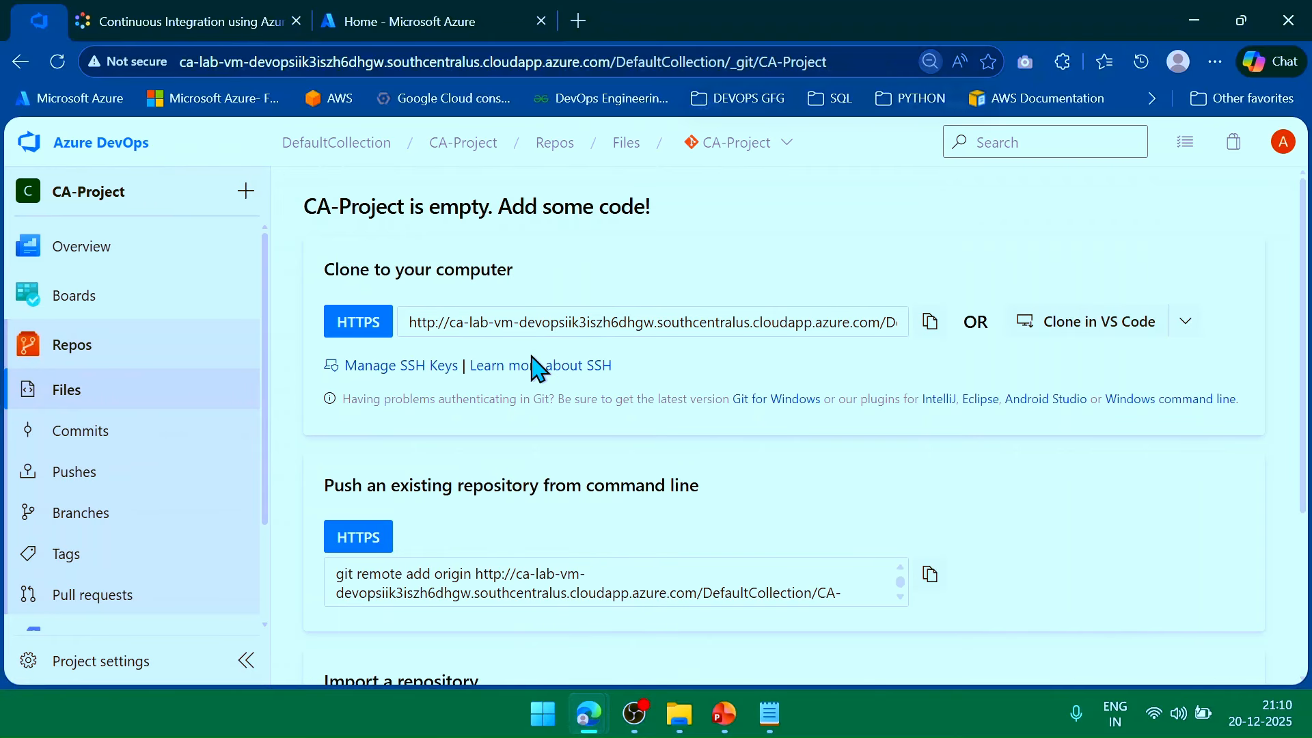
{"action": "key", "text": "ctrl+minus"}
{"action": "scroll", "coordinate": [457, 349], "scroll_direction": "down", "scroll_amount": 2}
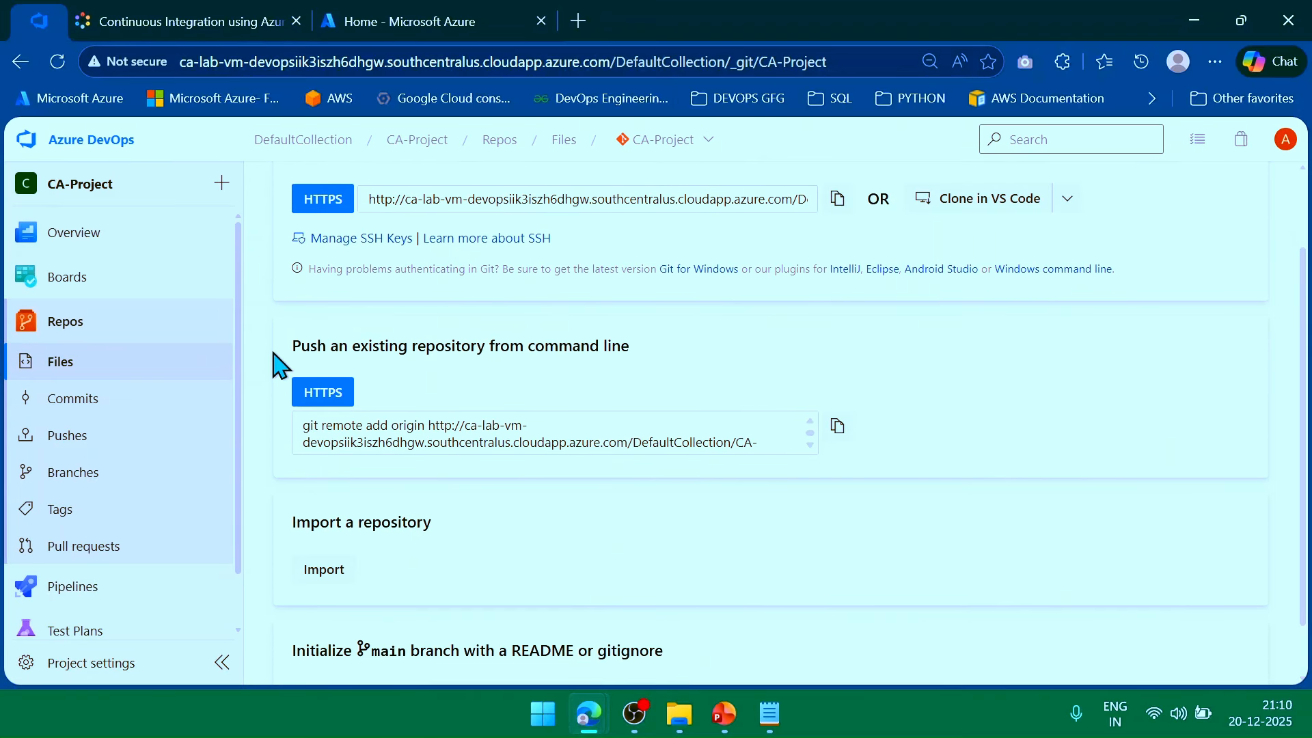
{"action": "scroll", "coordinate": [287, 373], "scroll_direction": "up", "scroll_amount": 2}
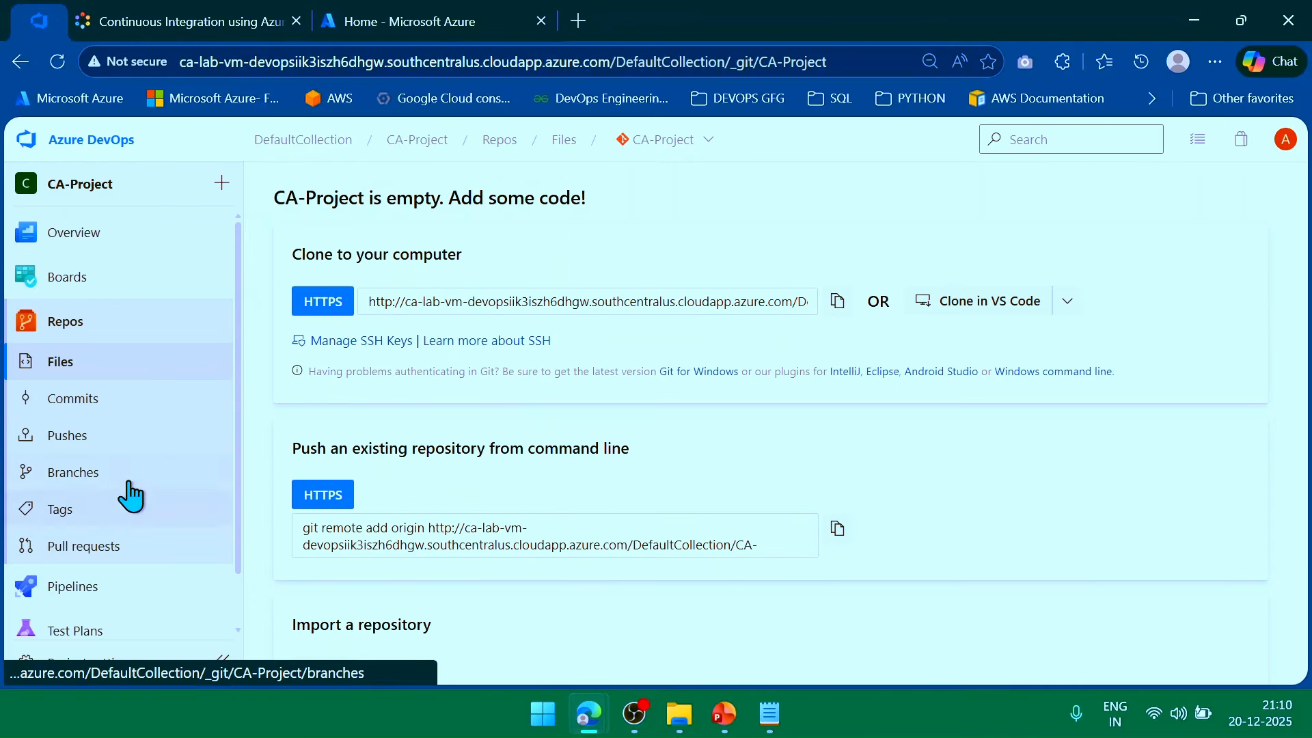
{"action": "left_click", "coordinate": [215, 17]}
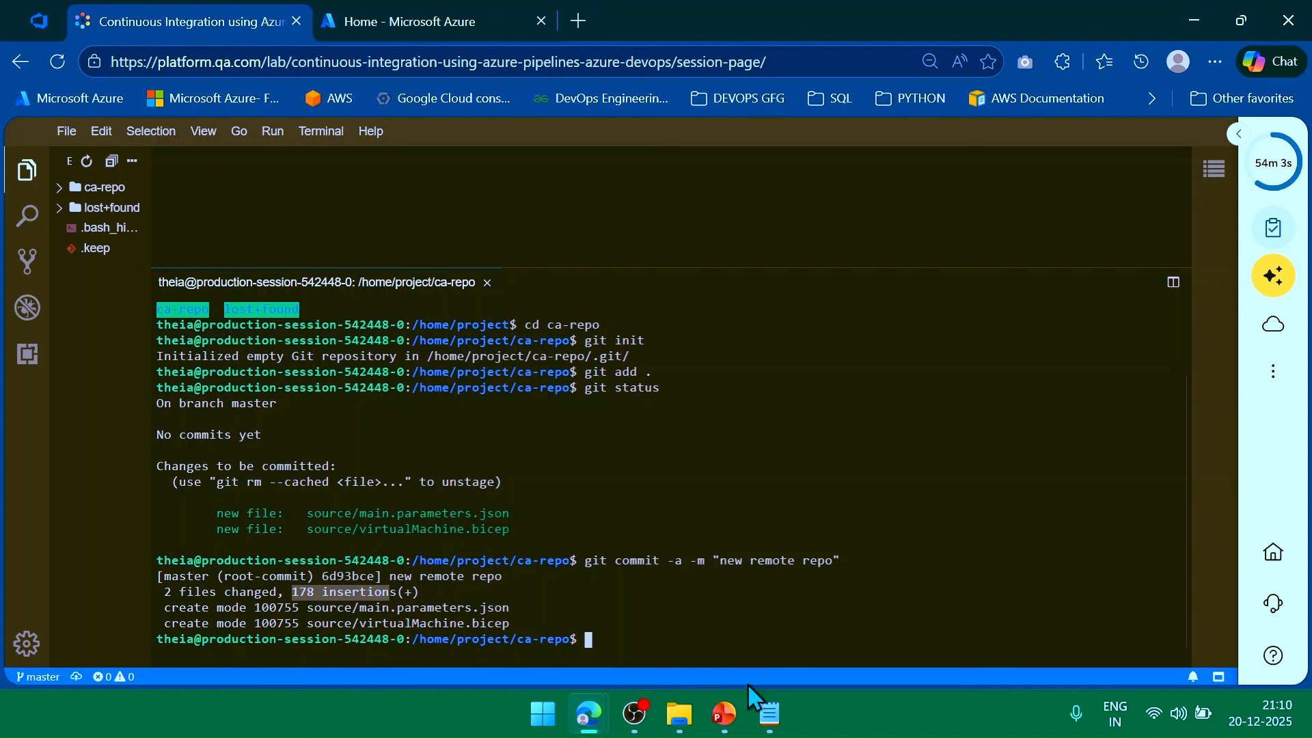
Paste the git remote add origin command from the empty repo page into the terminal.
{"action": "left_click", "coordinate": [49, 26]}
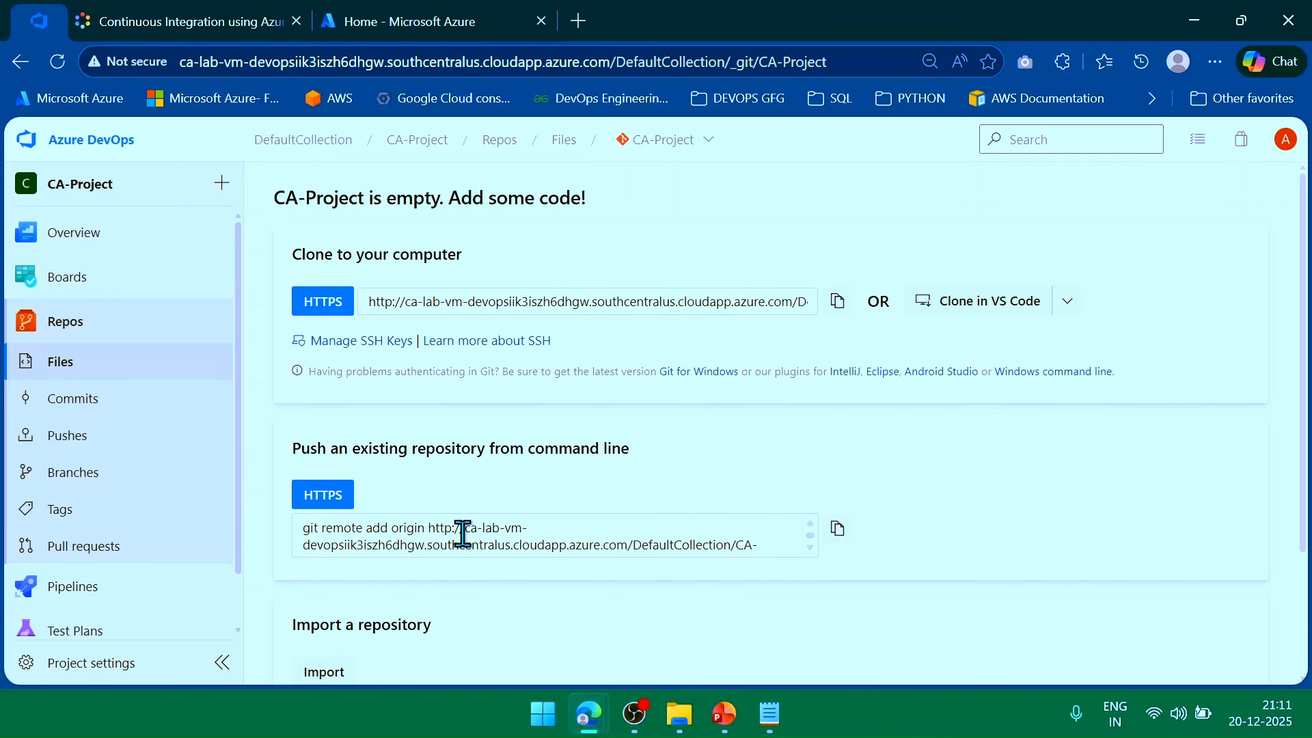
{"action": "left_click", "coordinate": [205, 18]}
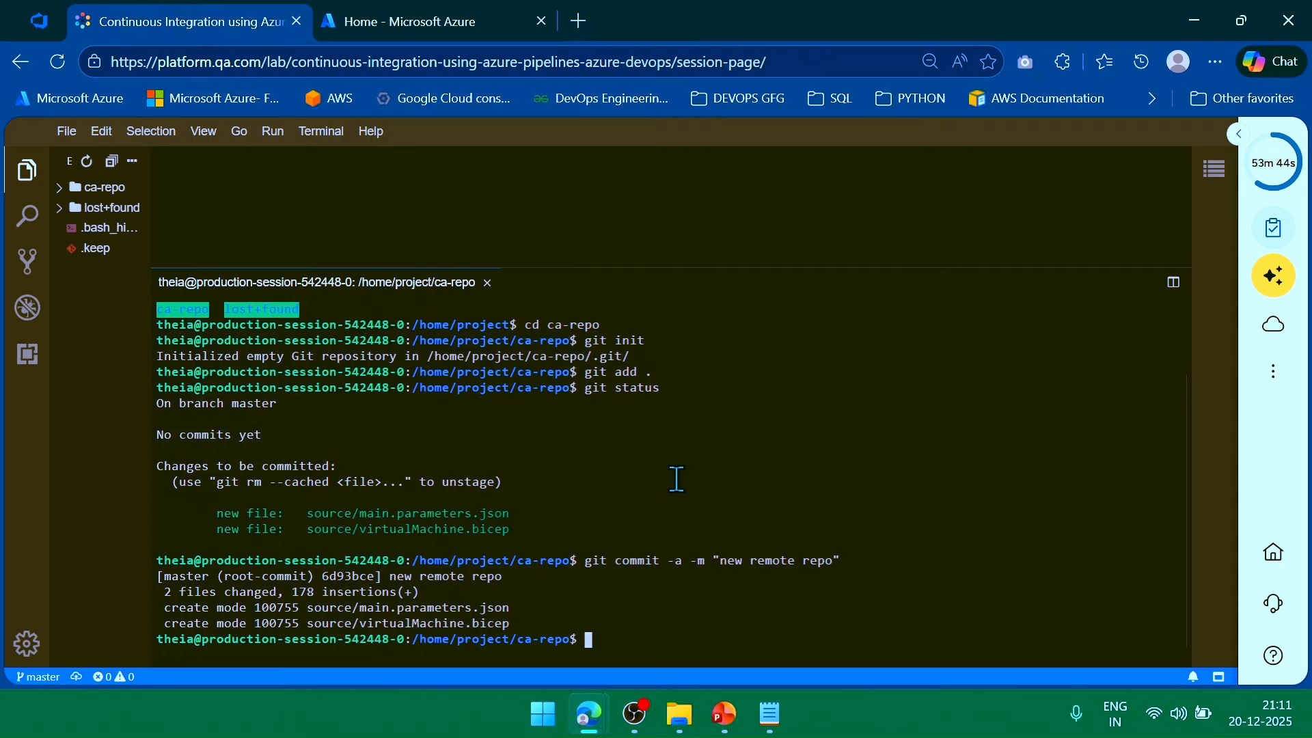
{"action": "type", "text": "git remote add origin http://ca-lab-vm-devopsiik3iszh6dhgw.southcentralus.cloudapp.azure.com/DefaultCollection/CA-Project/_git/CA-Project git push -u origin --all"}
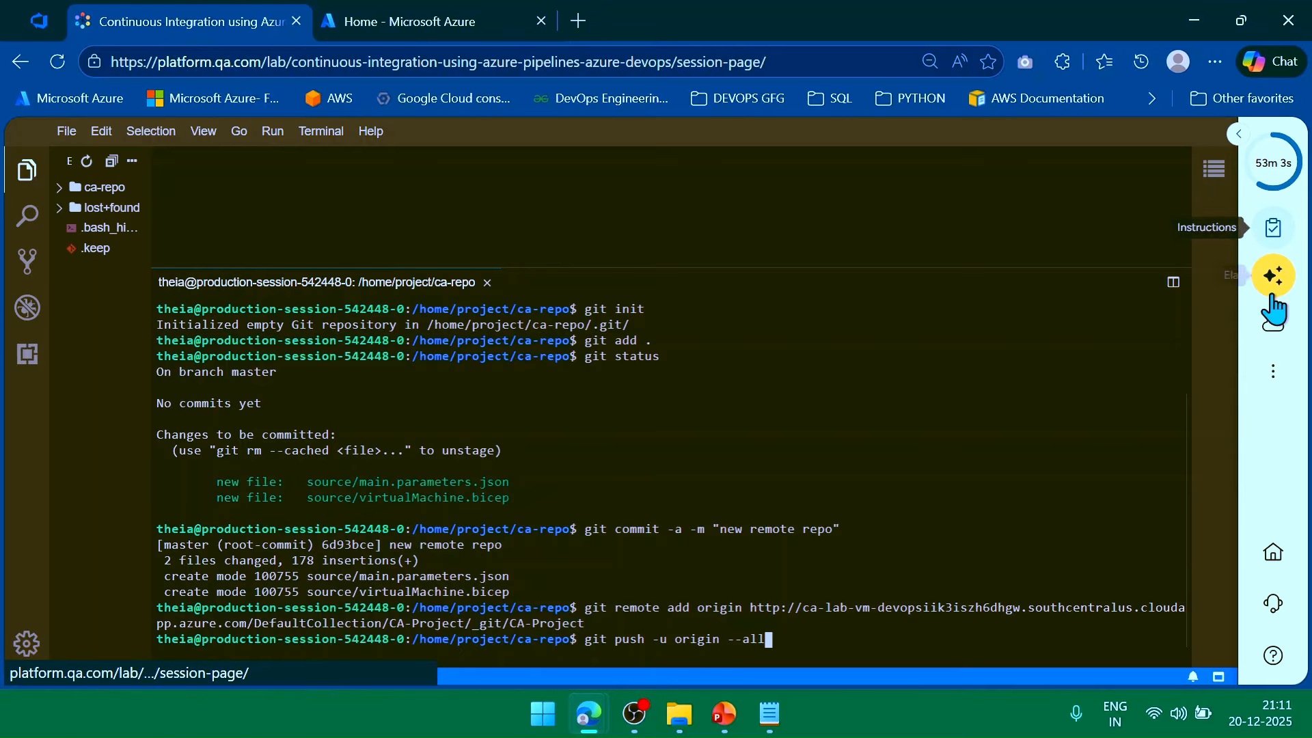
Check the cloud environment credentials panel, then close it.
{"action": "left_click", "coordinate": [1273, 324]}
{"action": "scroll", "coordinate": [1079, 541], "scroll_direction": "down", "scroll_amount": 3}
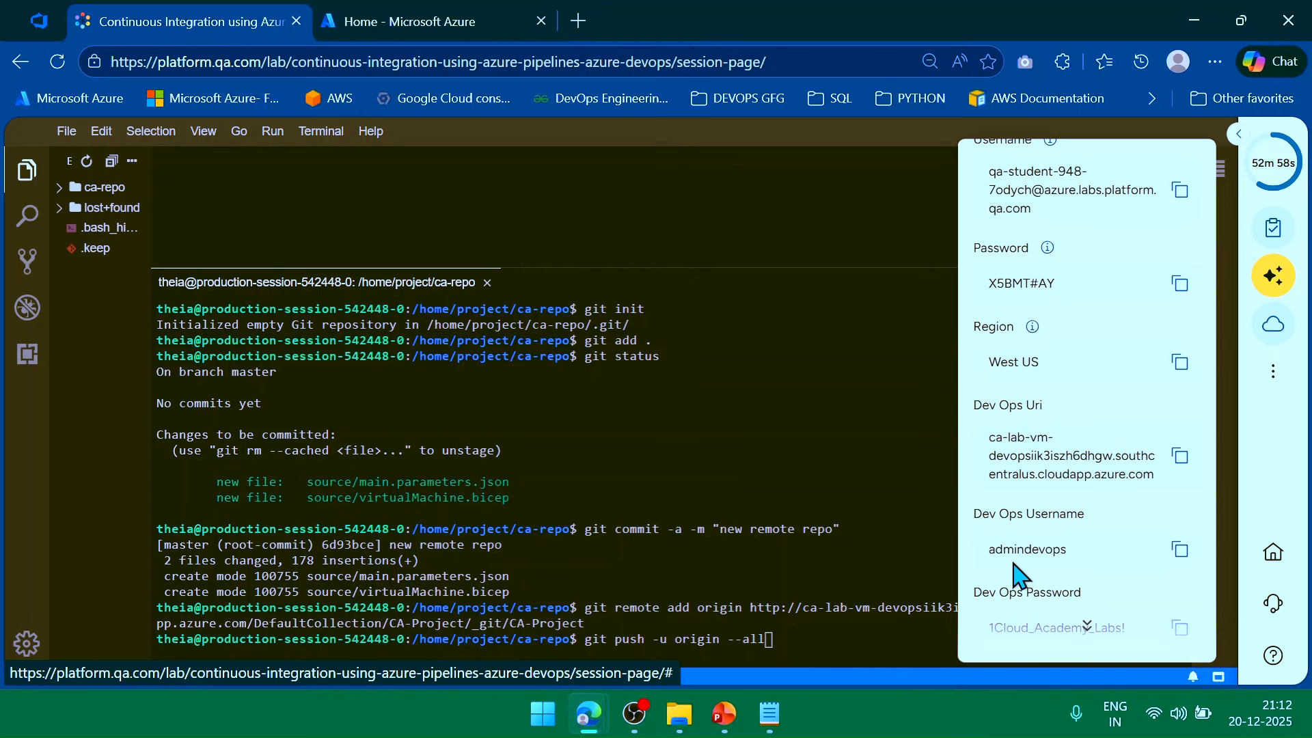
{"action": "left_click", "coordinate": [1273, 324]}
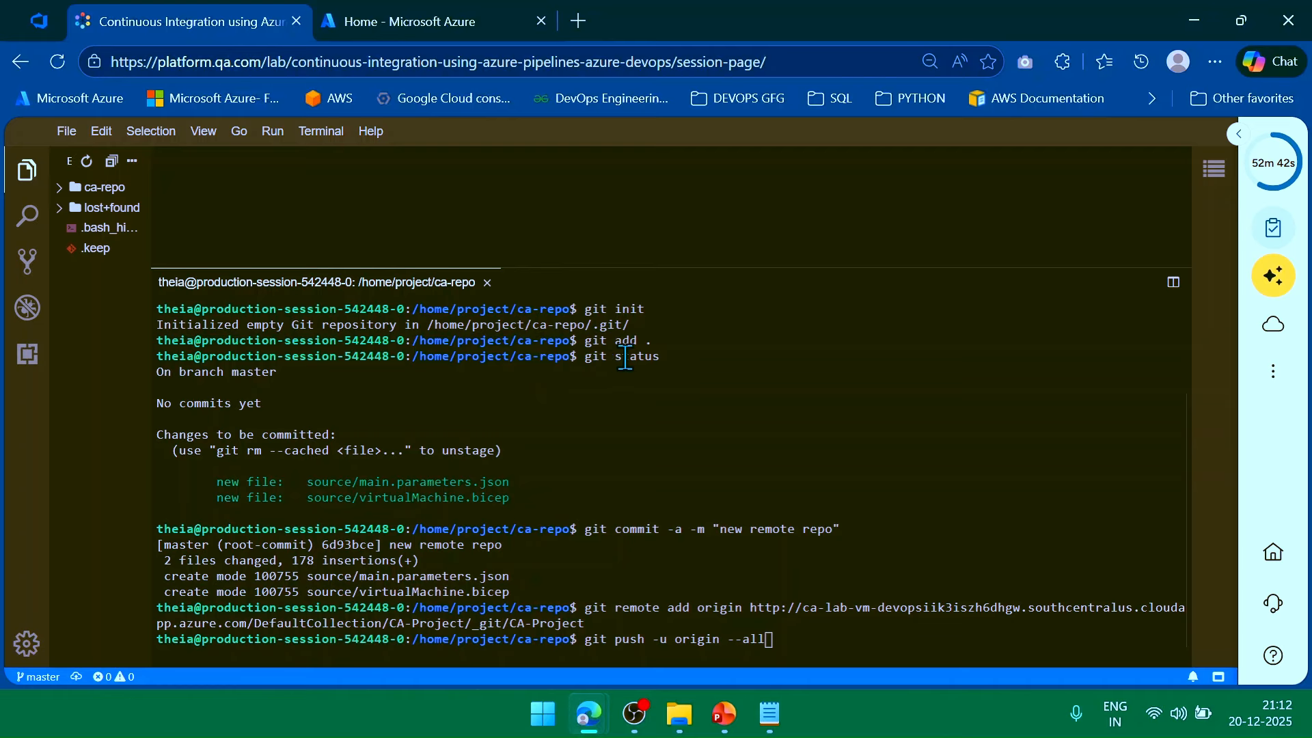
Run git push -u origin --all to start pushing all branches.
{"action": "left_click_drag", "start_coordinate": [615, 528], "coordinate": [668, 528]}
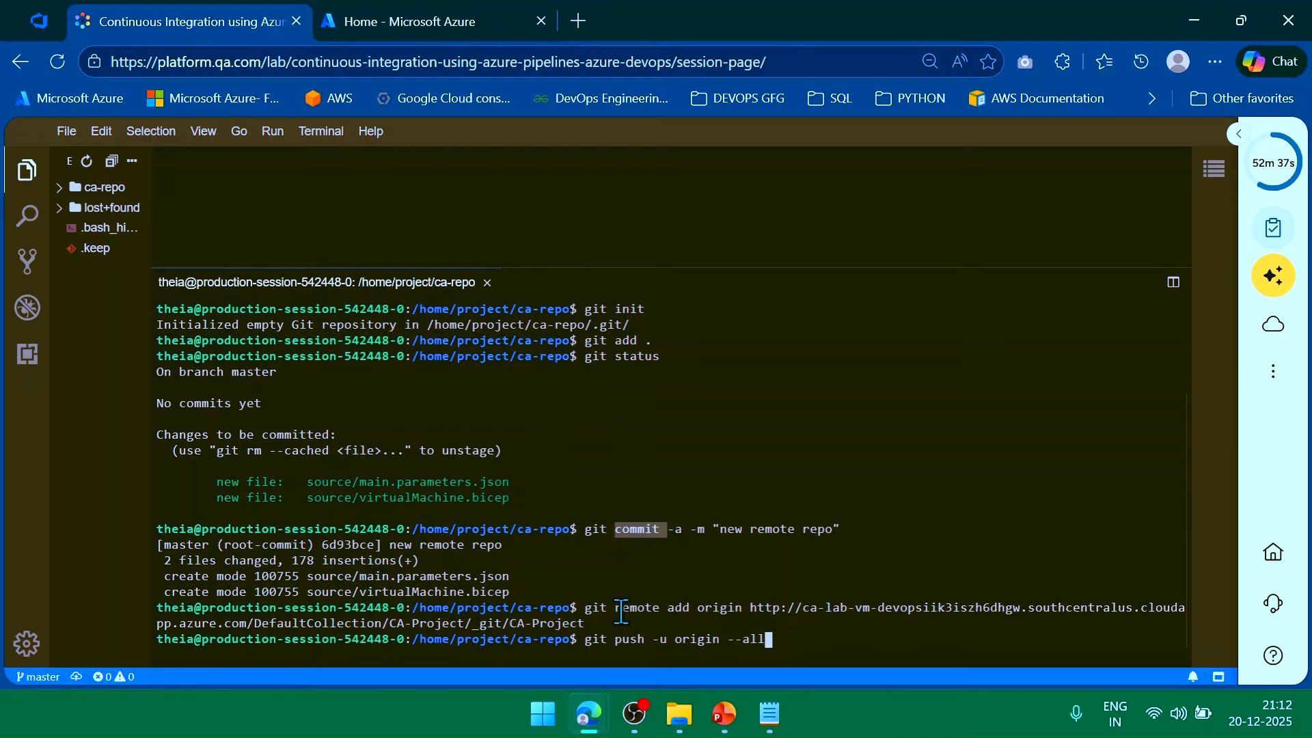
{"action": "left_click_drag", "start_coordinate": [617, 607], "coordinate": [703, 608]}
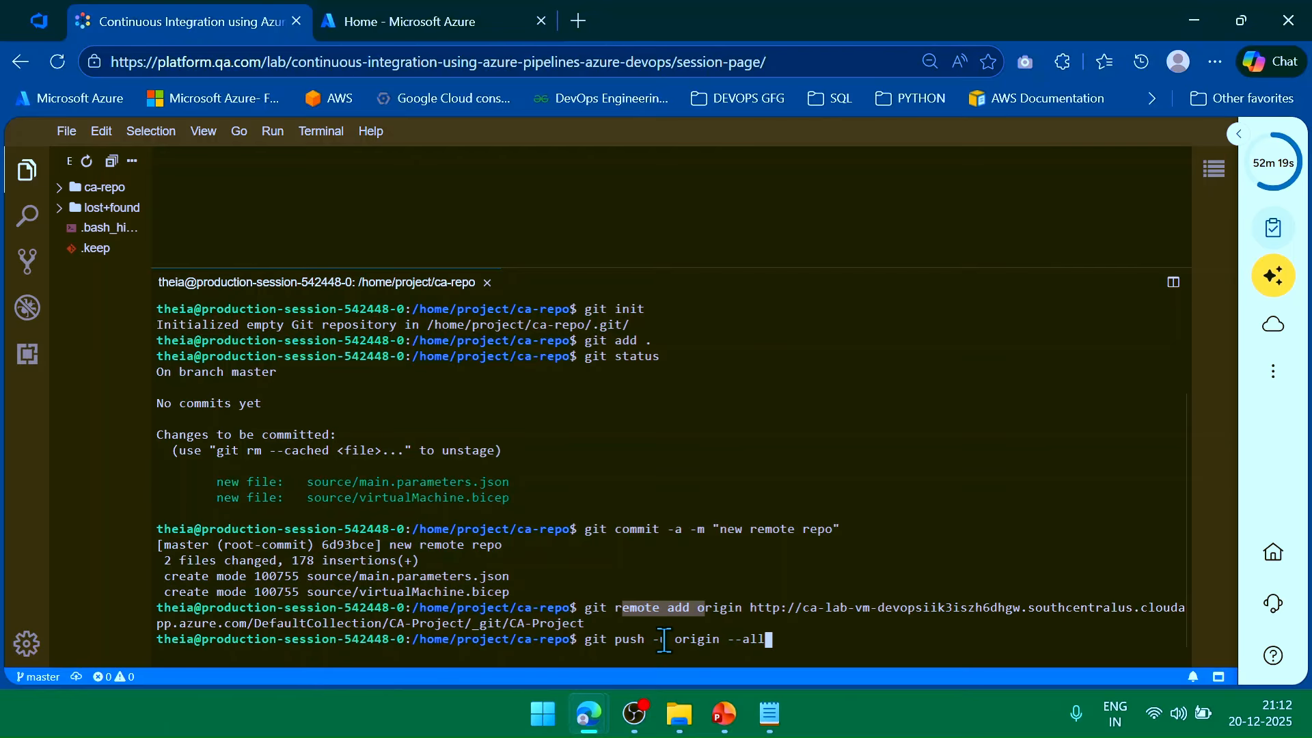
{"action": "left_click", "coordinate": [802, 633]}
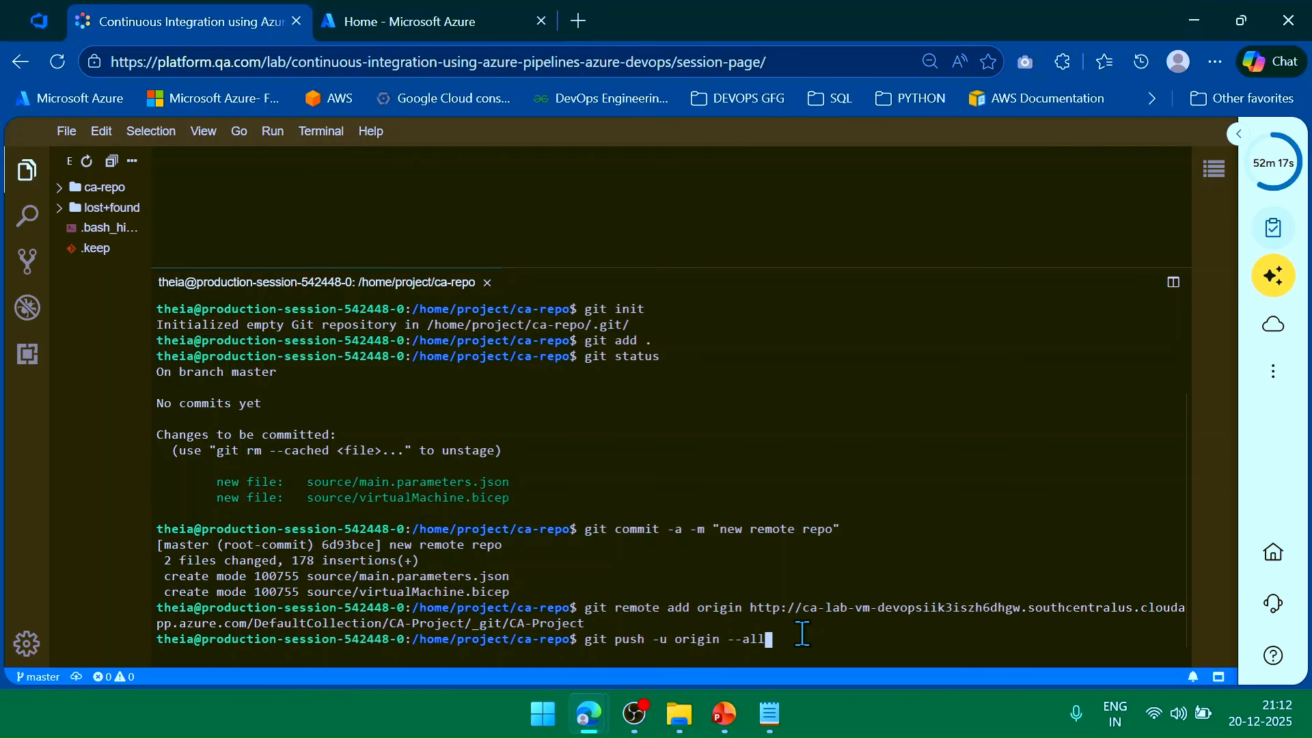
{"action": "key", "text": "Return"}
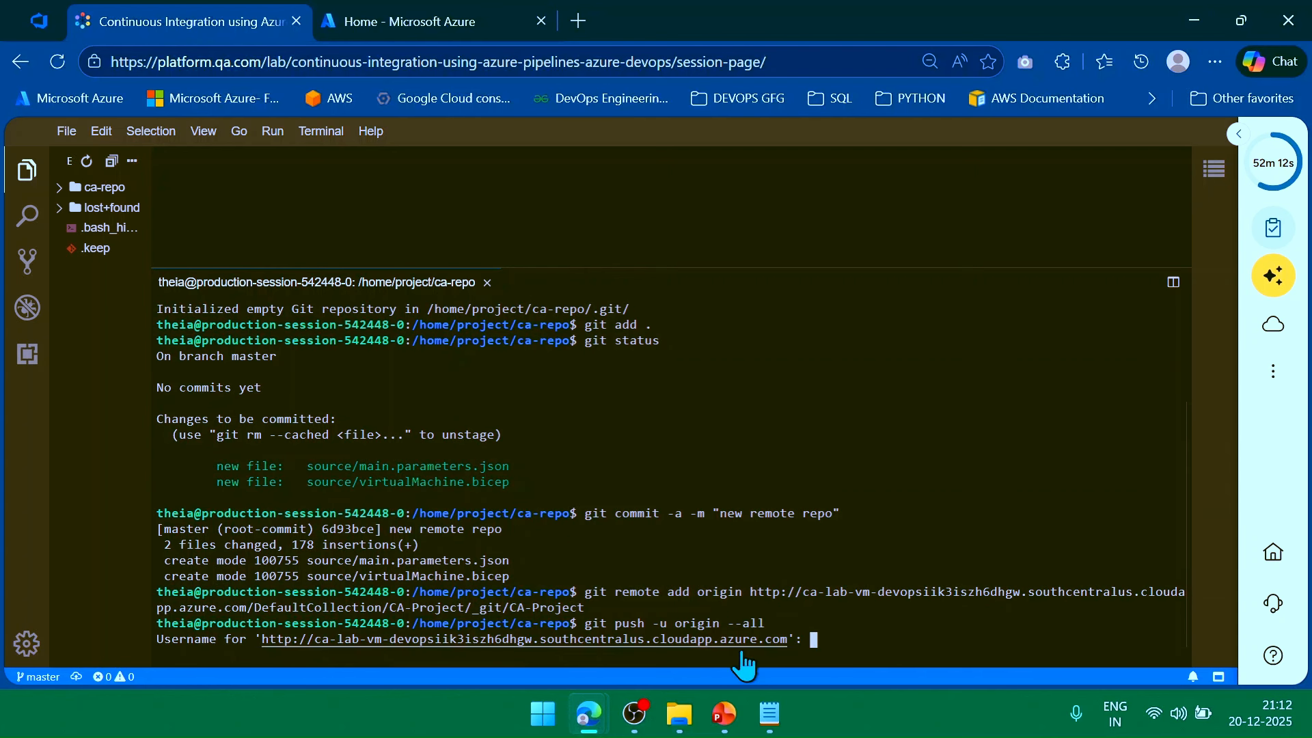
Enter the Azure DevOps username from the lab credentials at the push prompt.
{"action": "left_click", "coordinate": [1272, 325]}
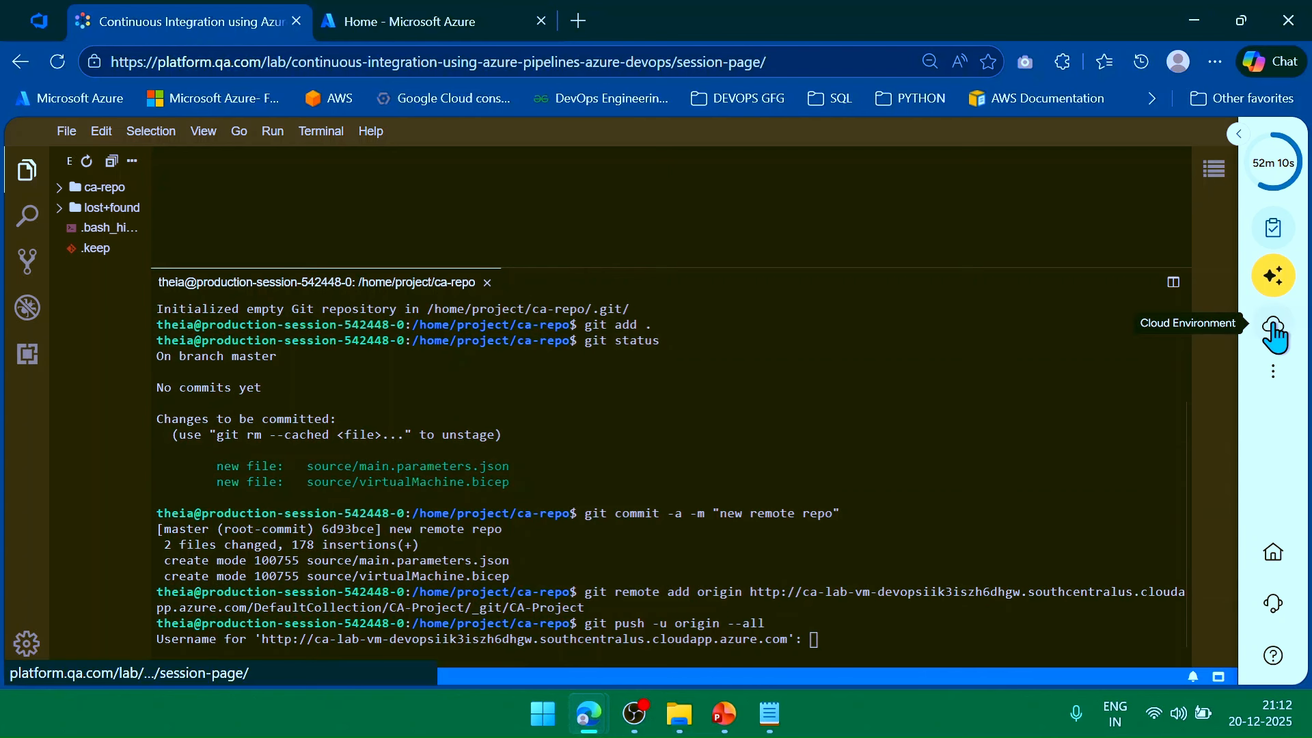
{"action": "scroll", "coordinate": [1176, 549], "scroll_direction": "down", "scroll_amount": 4}
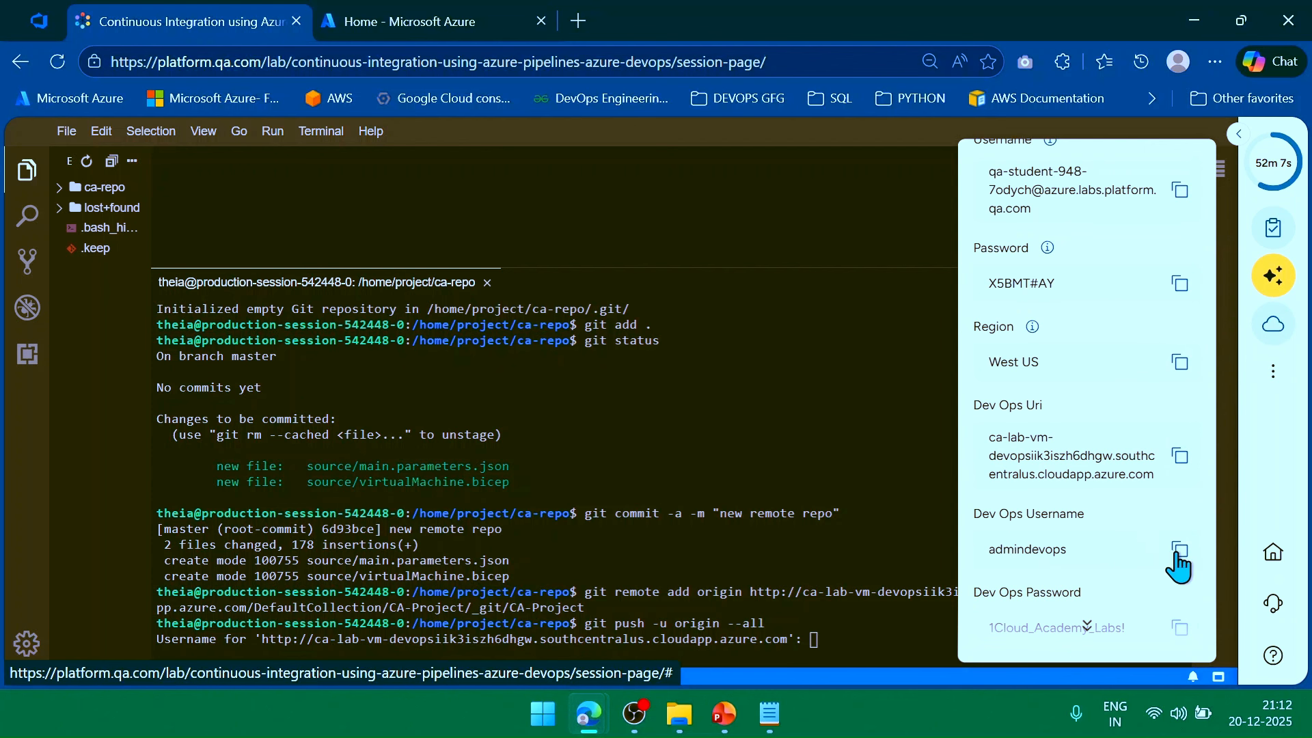
{"action": "left_click", "coordinate": [1177, 553]}
{"action": "left_click", "coordinate": [1272, 325]}
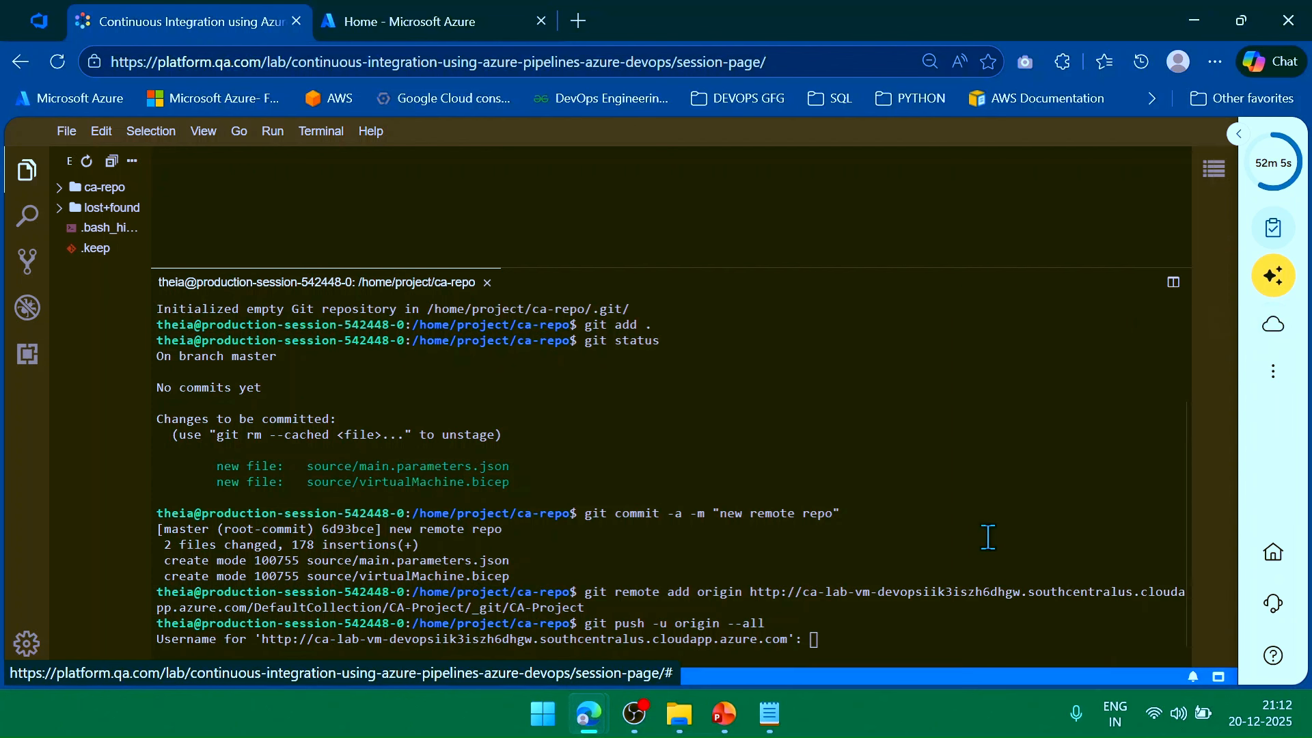
{"action": "left_click", "coordinate": [922, 629]}
{"action": "type", "text": "admin"}
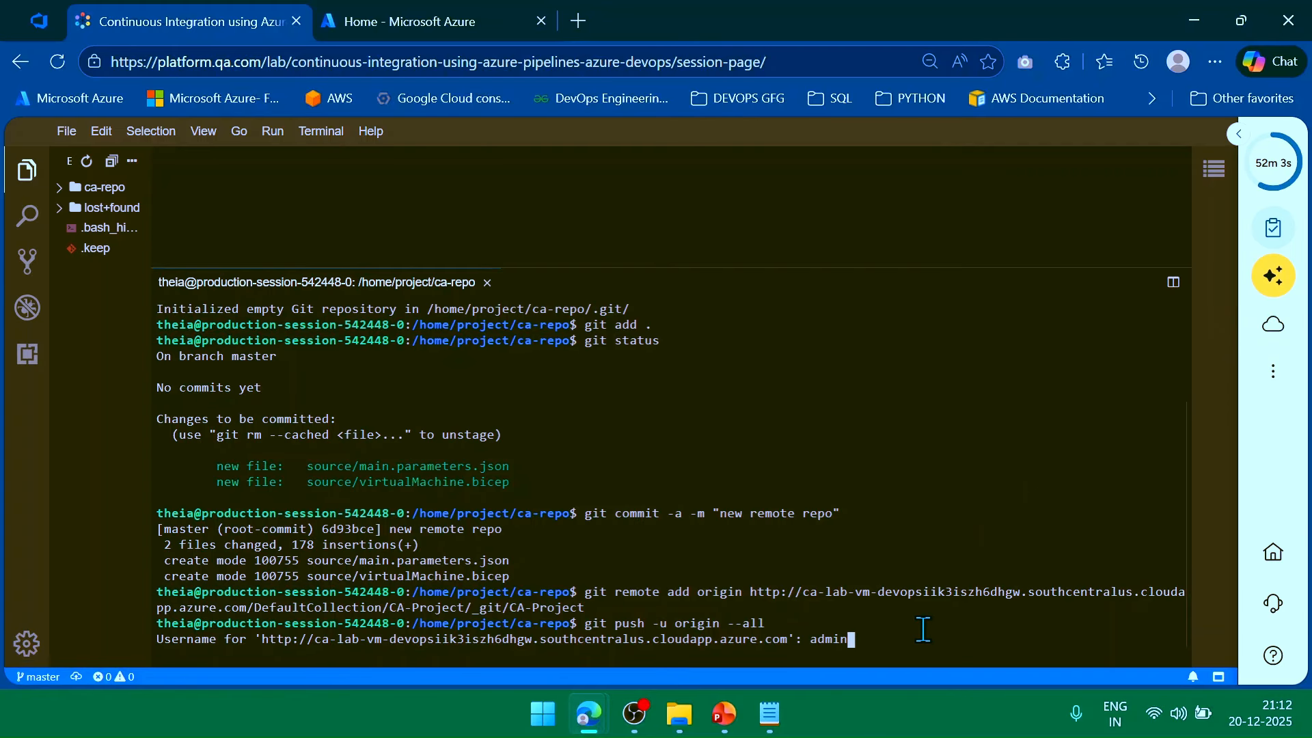
{"action": "type", "text": "devops"}
{"action": "key", "text": "Return"}
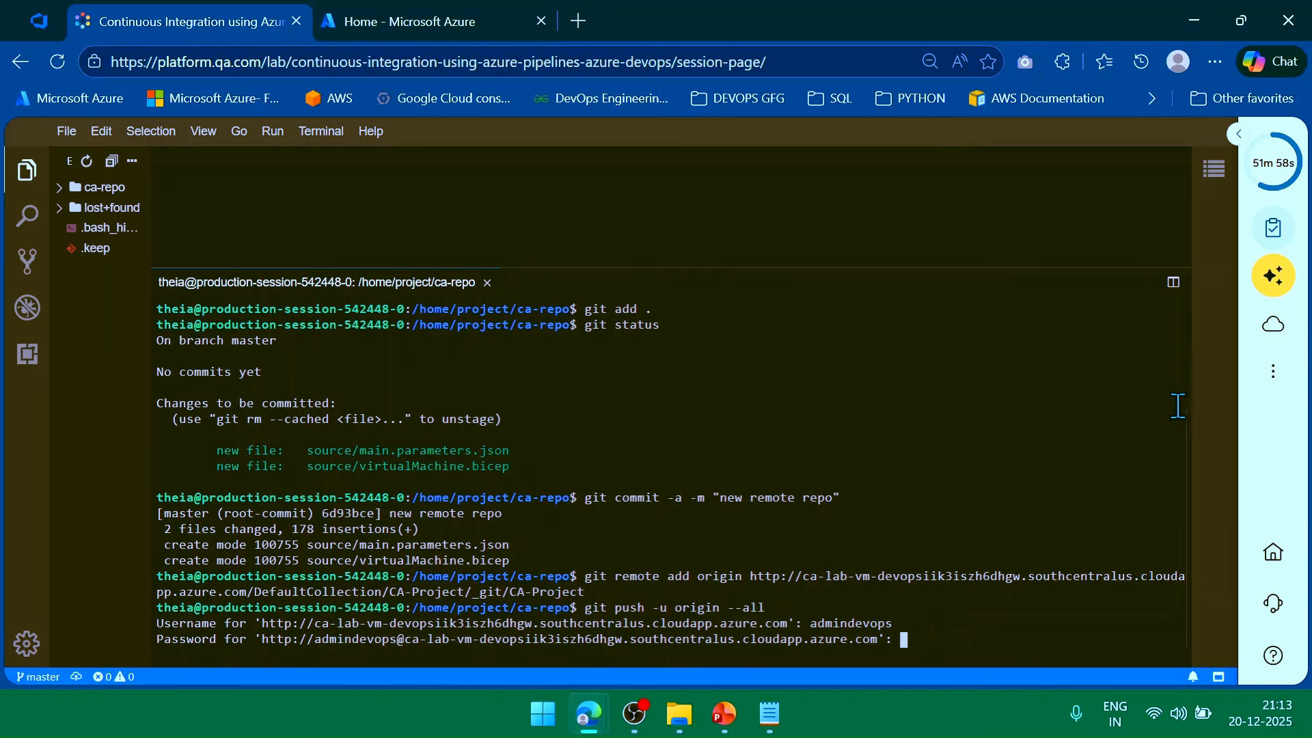
Copy the DevOps password from the credentials and submit it to complete the push.
{"action": "left_click", "coordinate": [1272, 323]}
{"action": "scroll", "coordinate": [1137, 547], "scroll_direction": "down", "scroll_amount": 2}
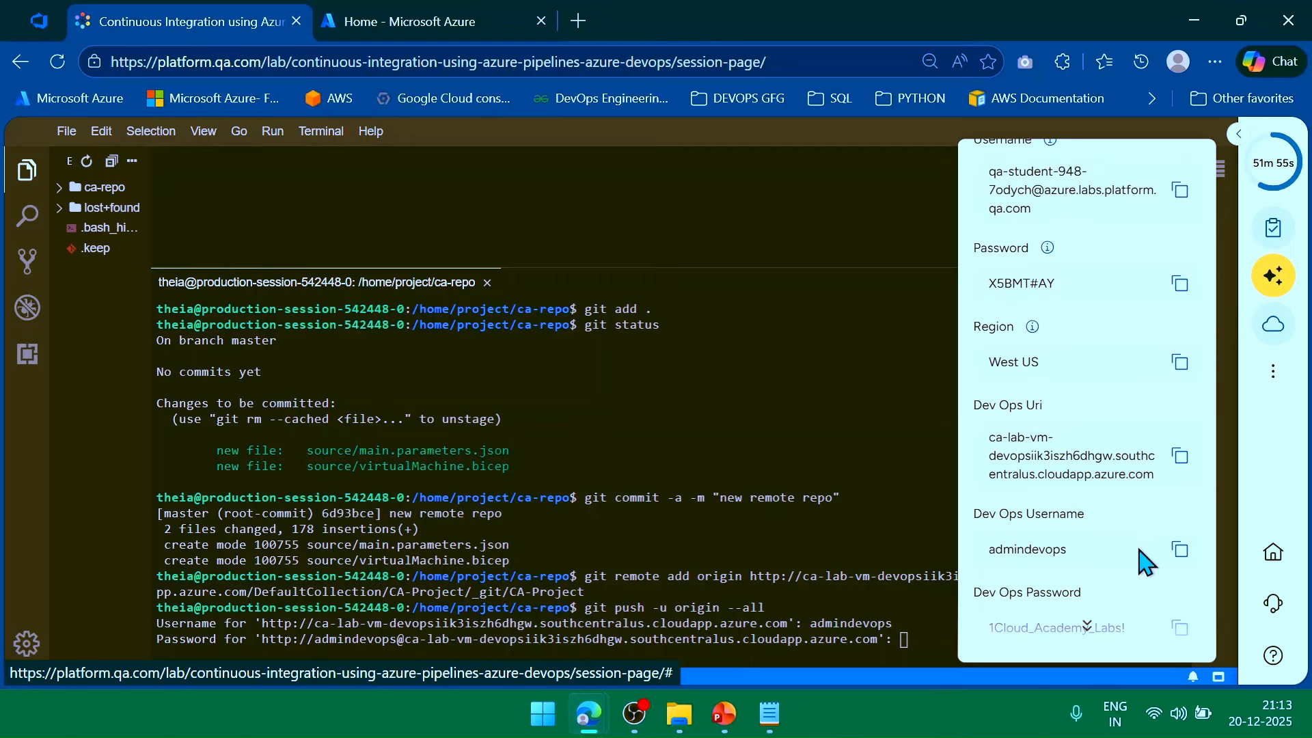
{"action": "left_click", "coordinate": [1180, 627]}
{"action": "left_click", "coordinate": [927, 625]}
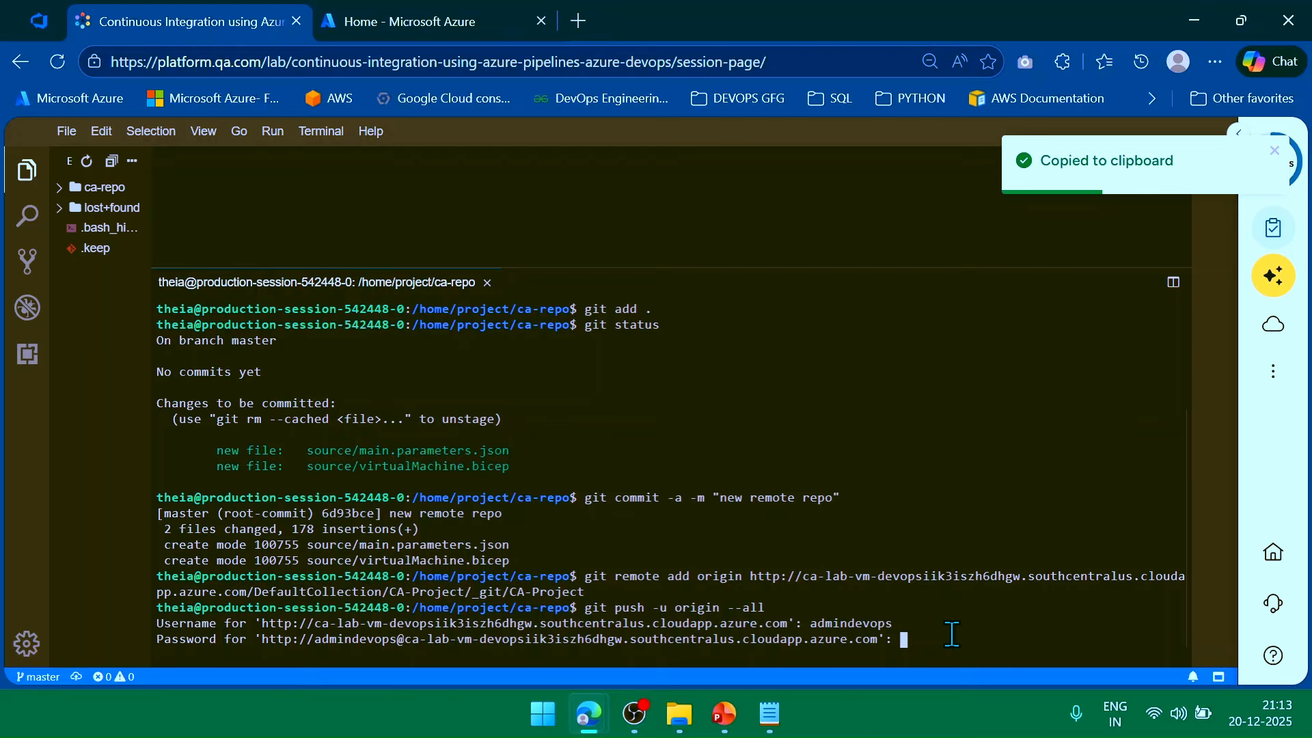
{"action": "key", "text": "Return"}
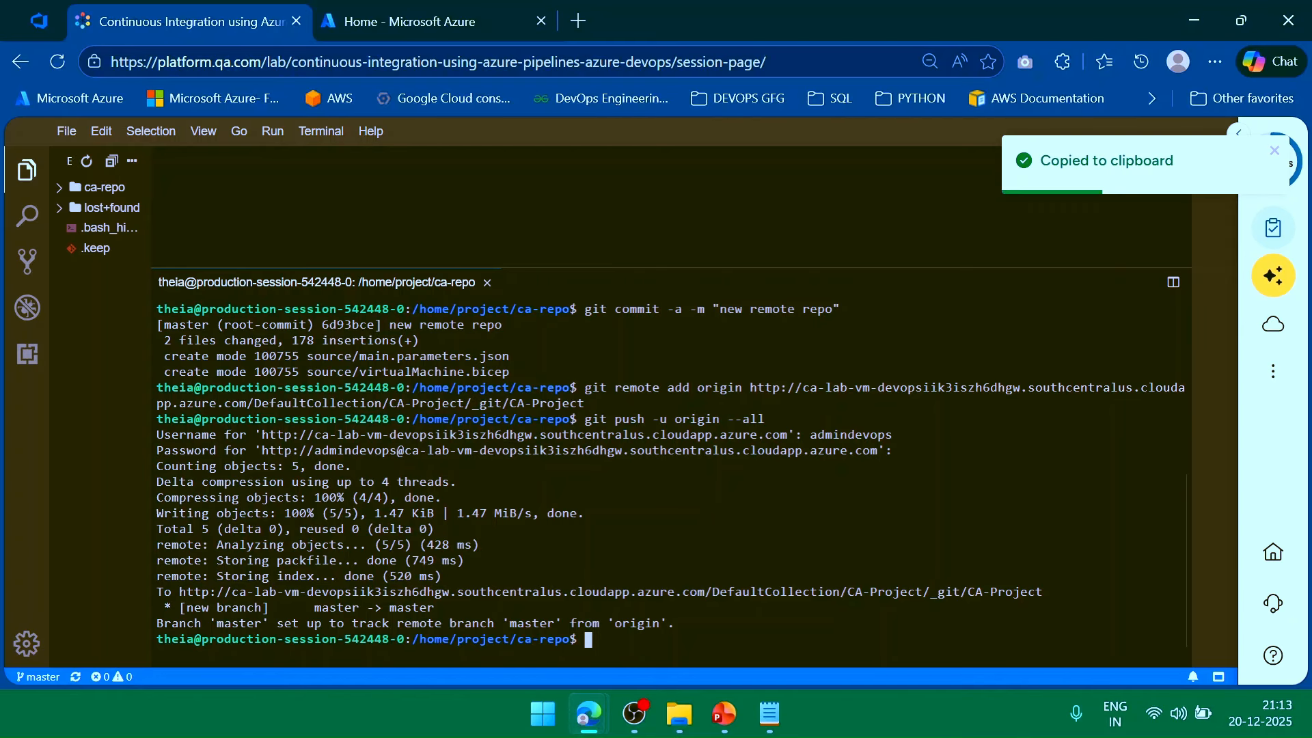
{"action": "left_click", "coordinate": [39, 22]}
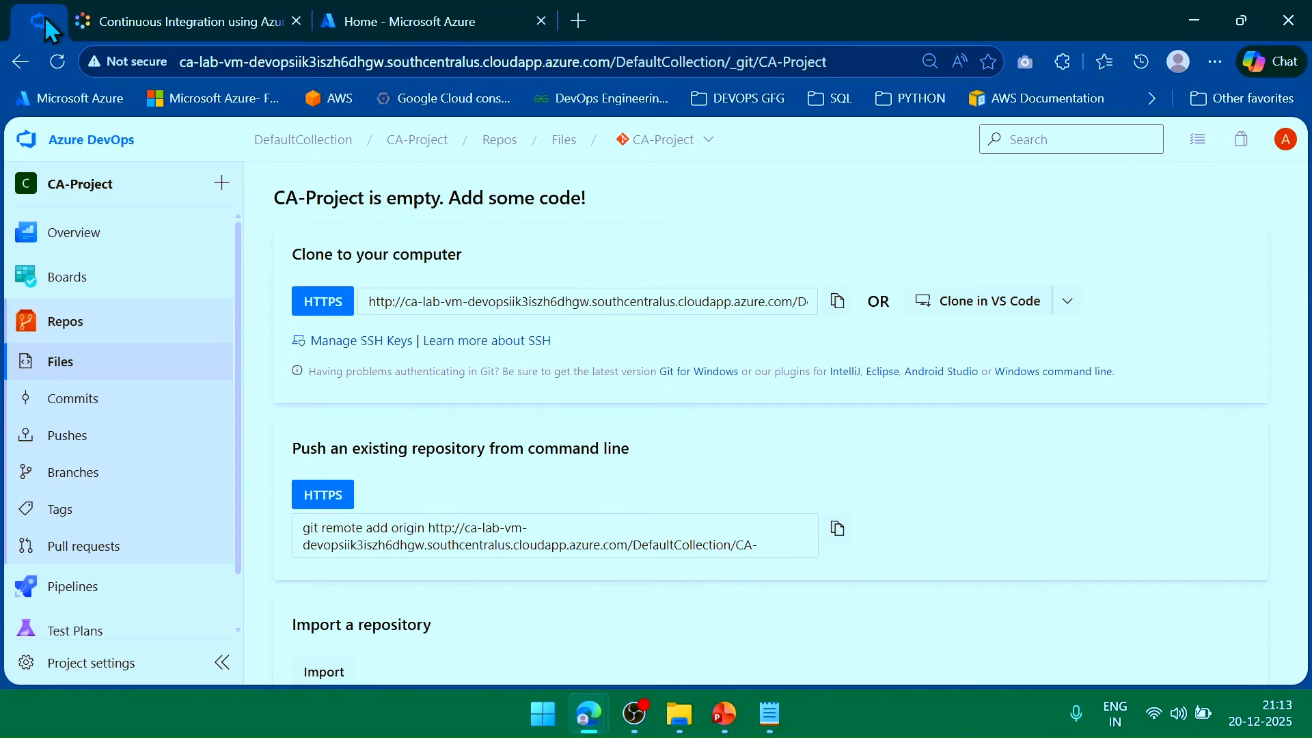
{"action": "left_click", "coordinate": [100, 338]}
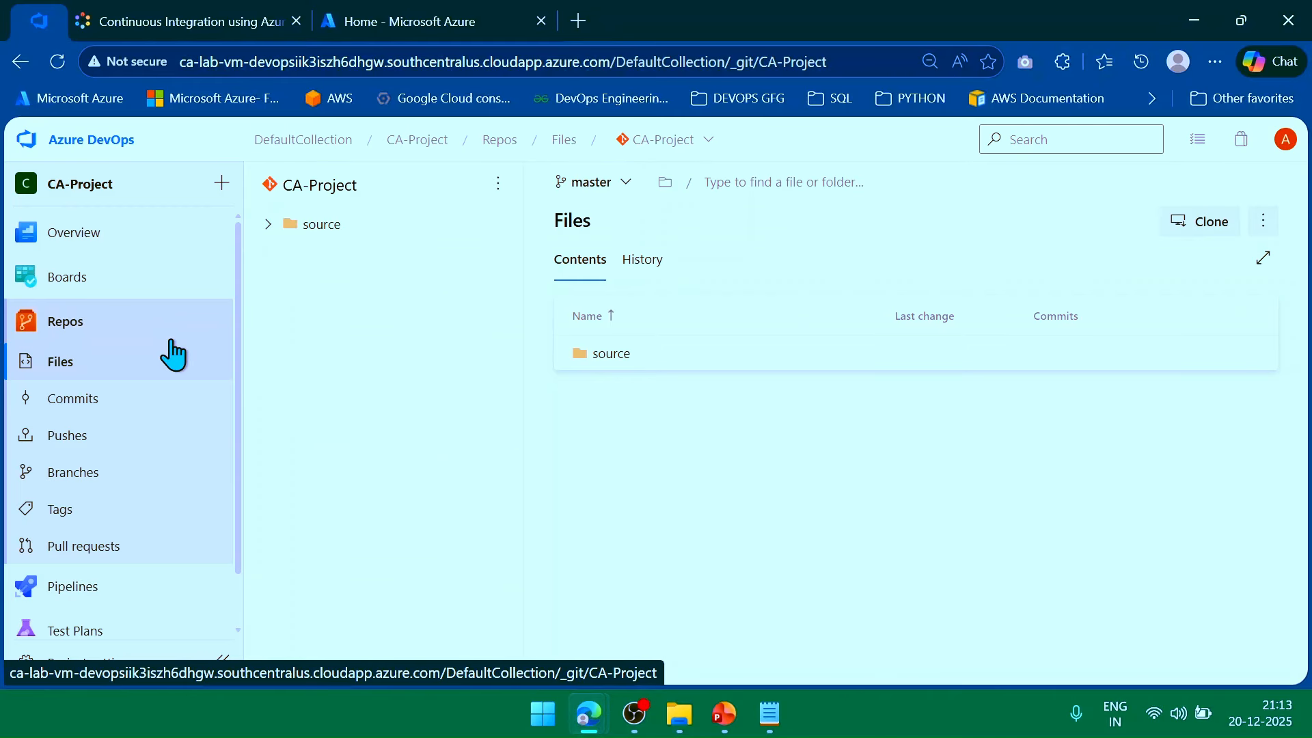
{"action": "left_click", "coordinate": [268, 226]}
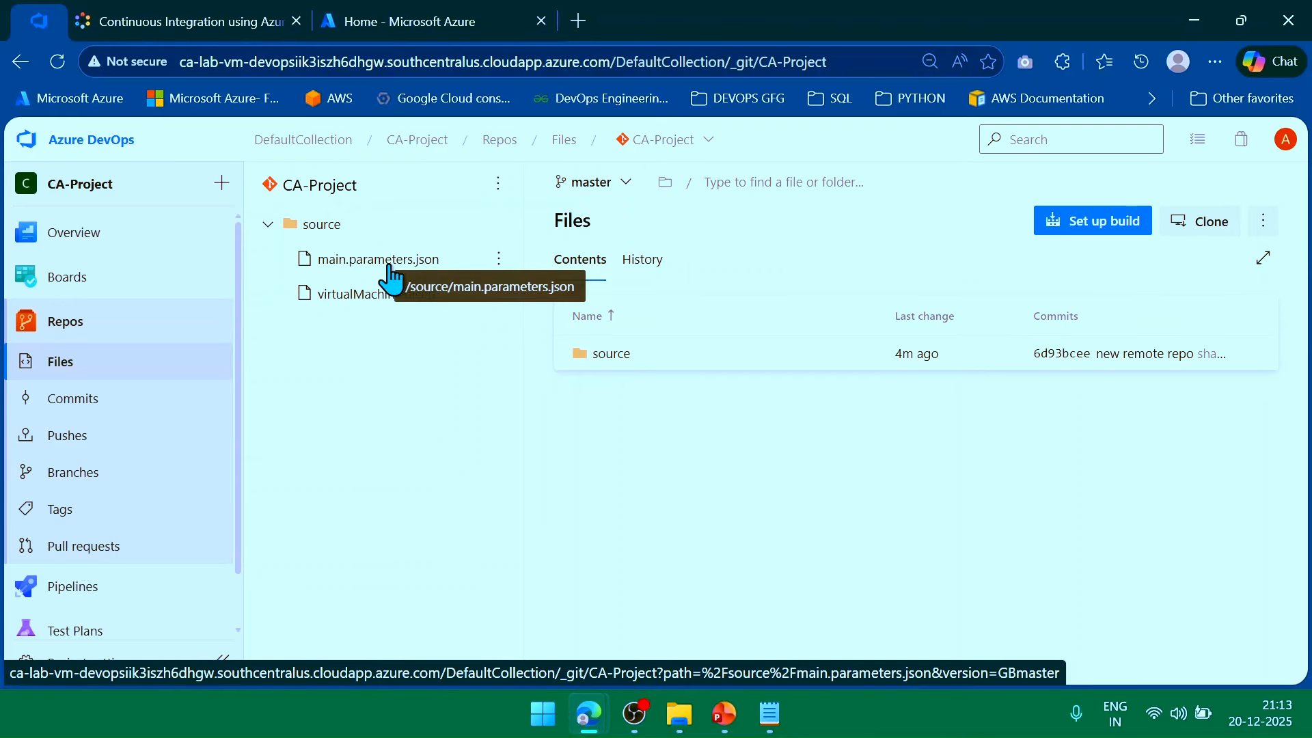
{"action": "left_click", "coordinate": [215, 28]}
{"action": "scroll", "coordinate": [313, 403], "scroll_direction": "up", "scroll_amount": 2}
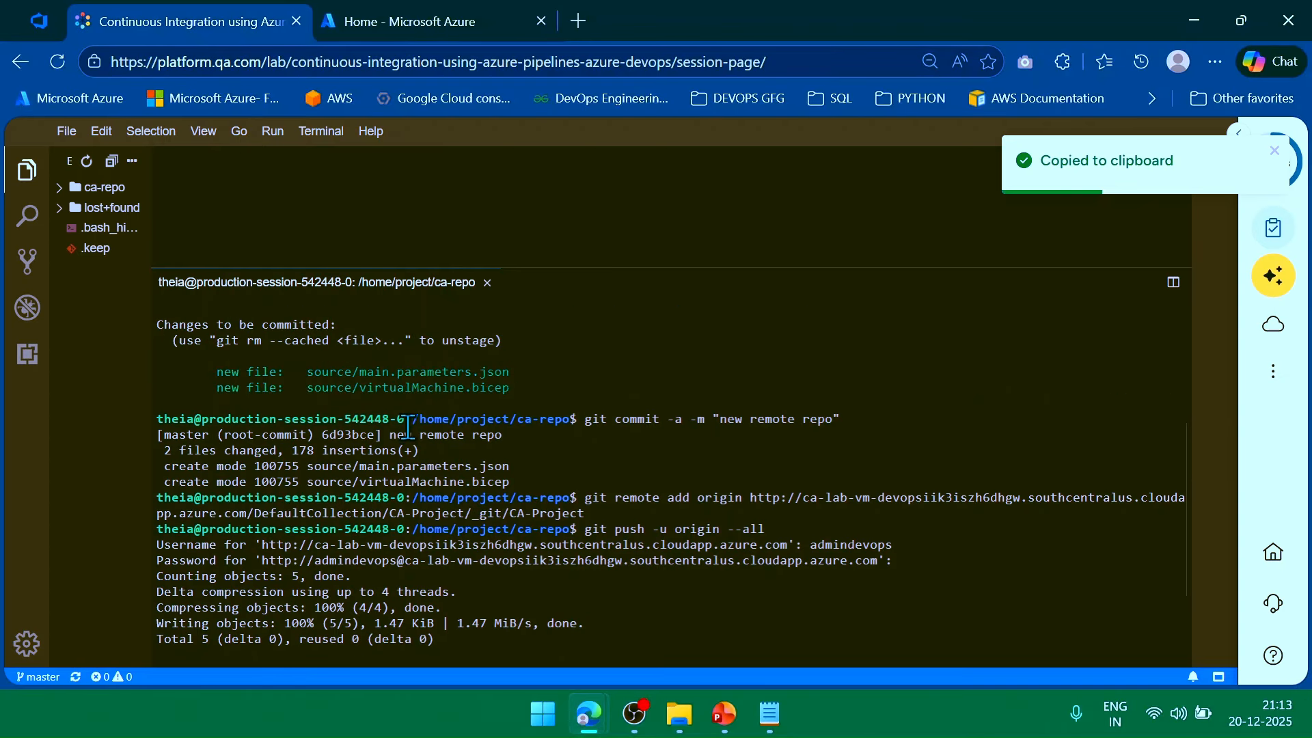
{"action": "left_click", "coordinate": [51, 29]}
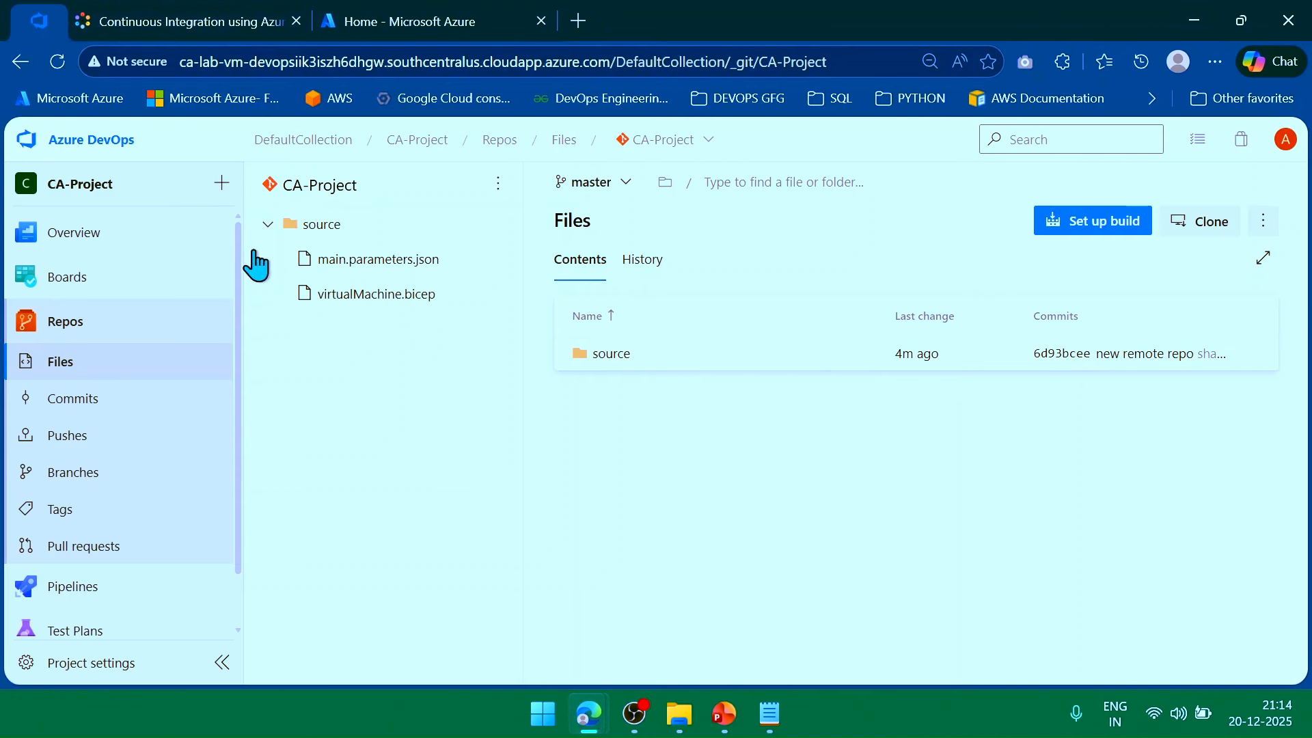
{"action": "left_click", "coordinate": [198, 19]}
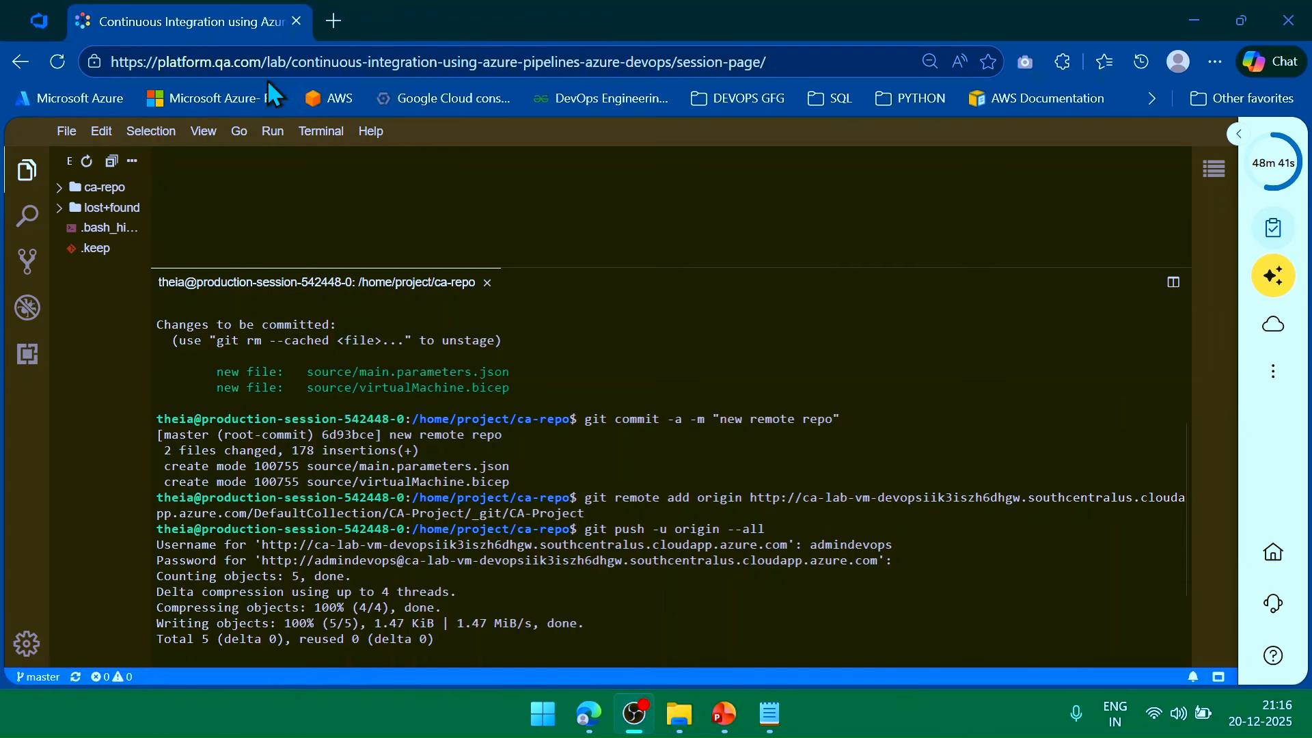
Unpin the Azure DevOps tab and move it after the lab tab.
{"action": "left_click", "coordinate": [31, 22]}
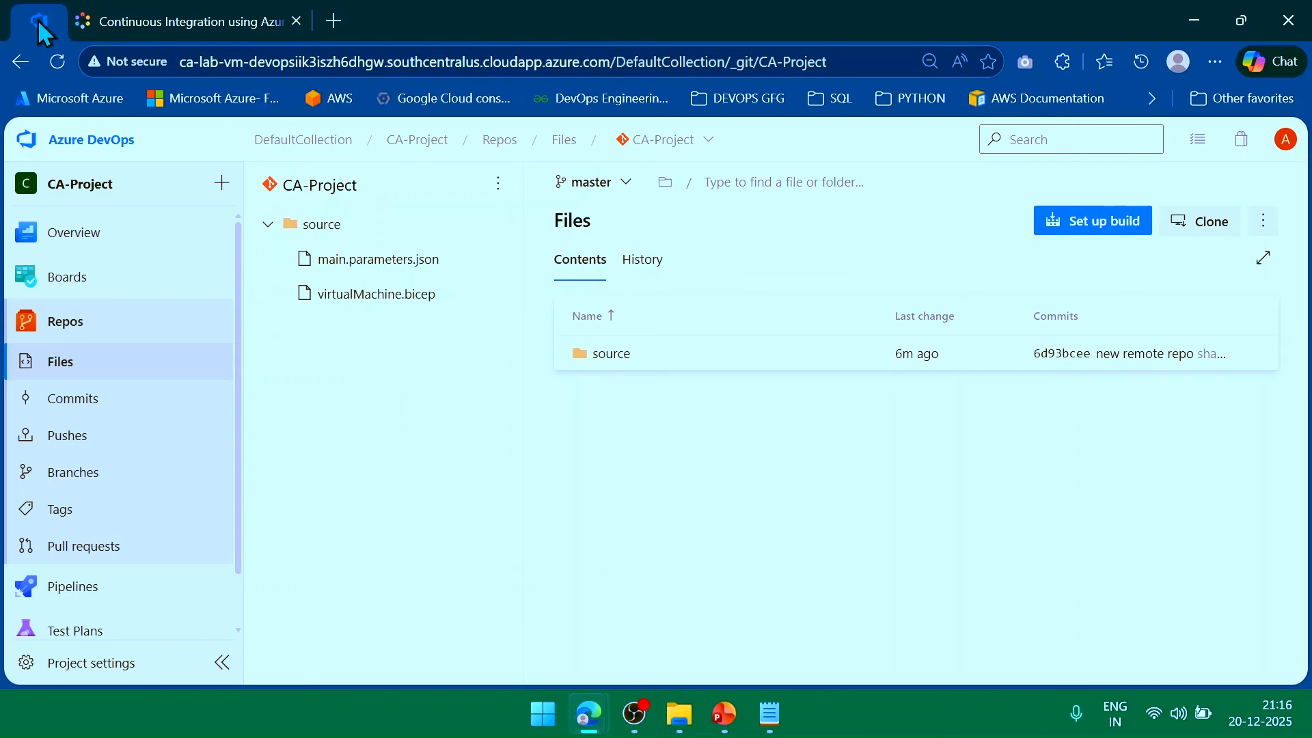
{"action": "right_click", "coordinate": [38, 19]}
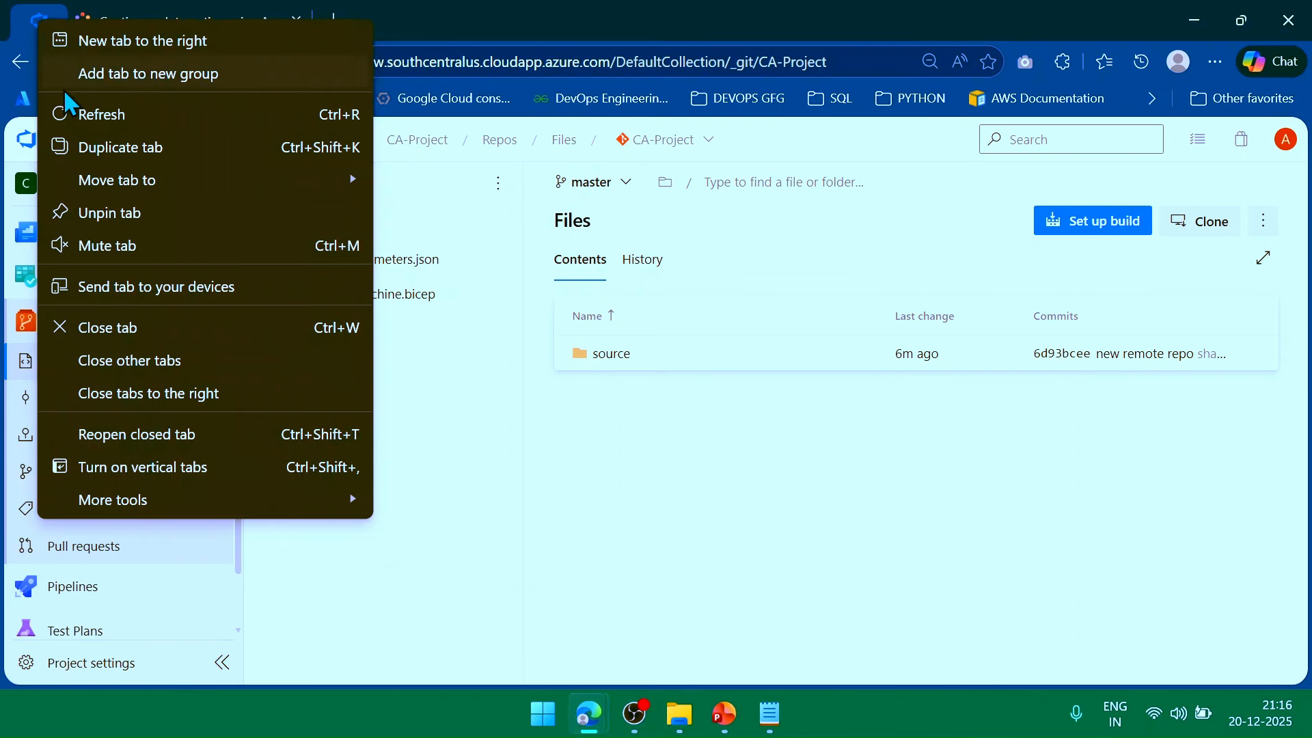
{"action": "left_click", "coordinate": [110, 213]}
{"action": "left_click_drag", "start_coordinate": [58, 19], "coordinate": [362, 17]}
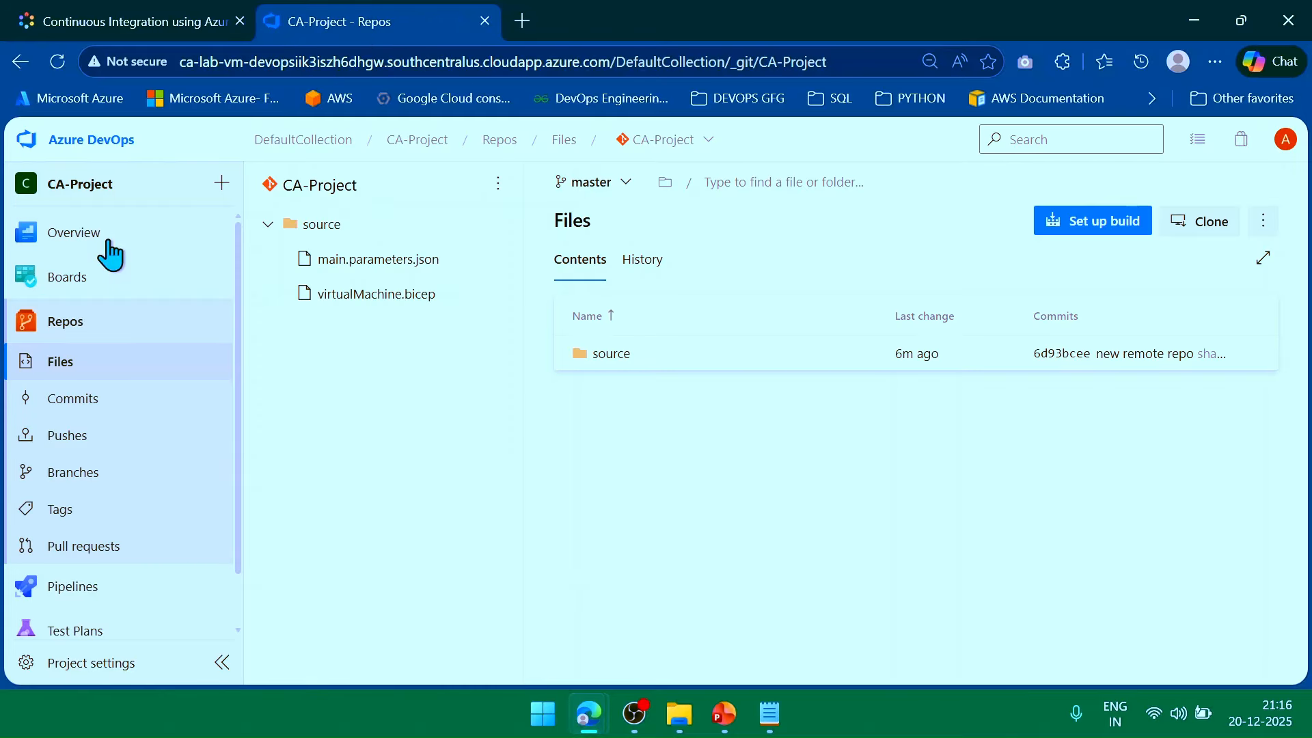
Go from the collection home to CA-Project and its Pipelines page.
{"action": "left_click", "coordinate": [93, 141]}
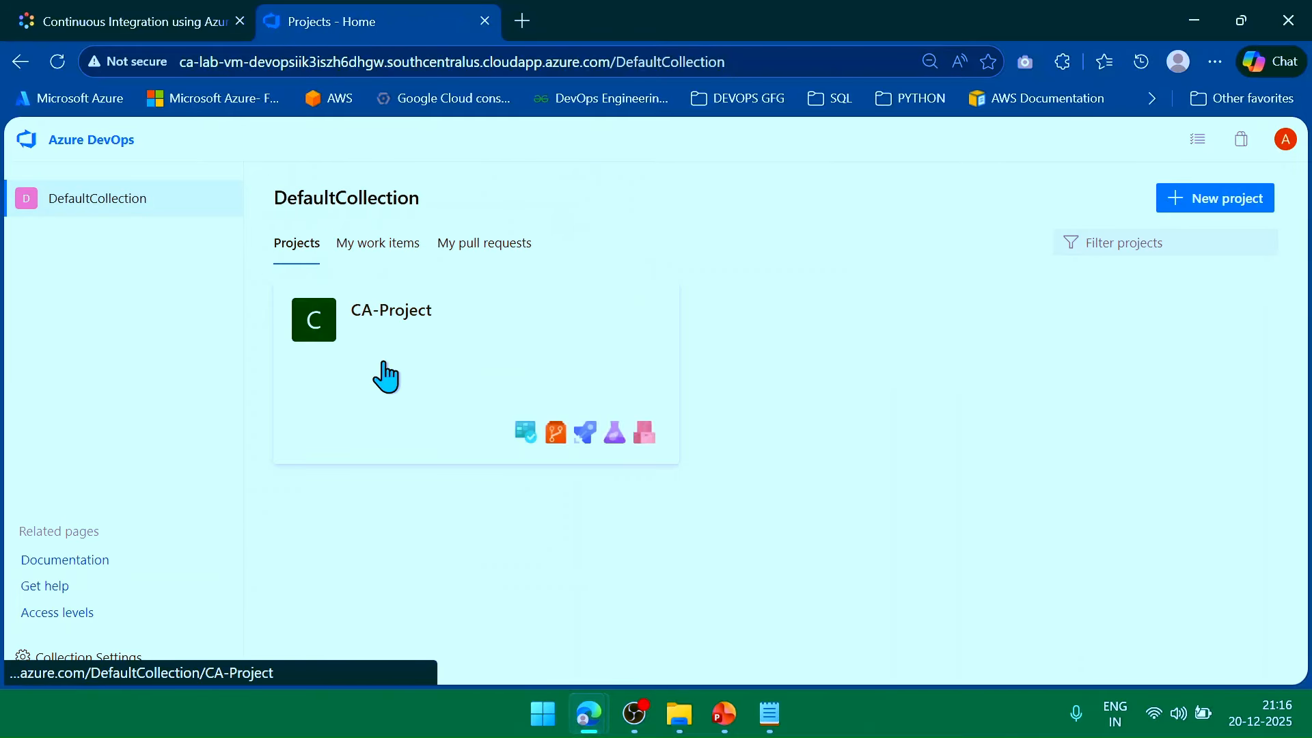
{"action": "left_click", "coordinate": [437, 367]}
{"action": "mouse_move", "coordinate": [222, 403]}
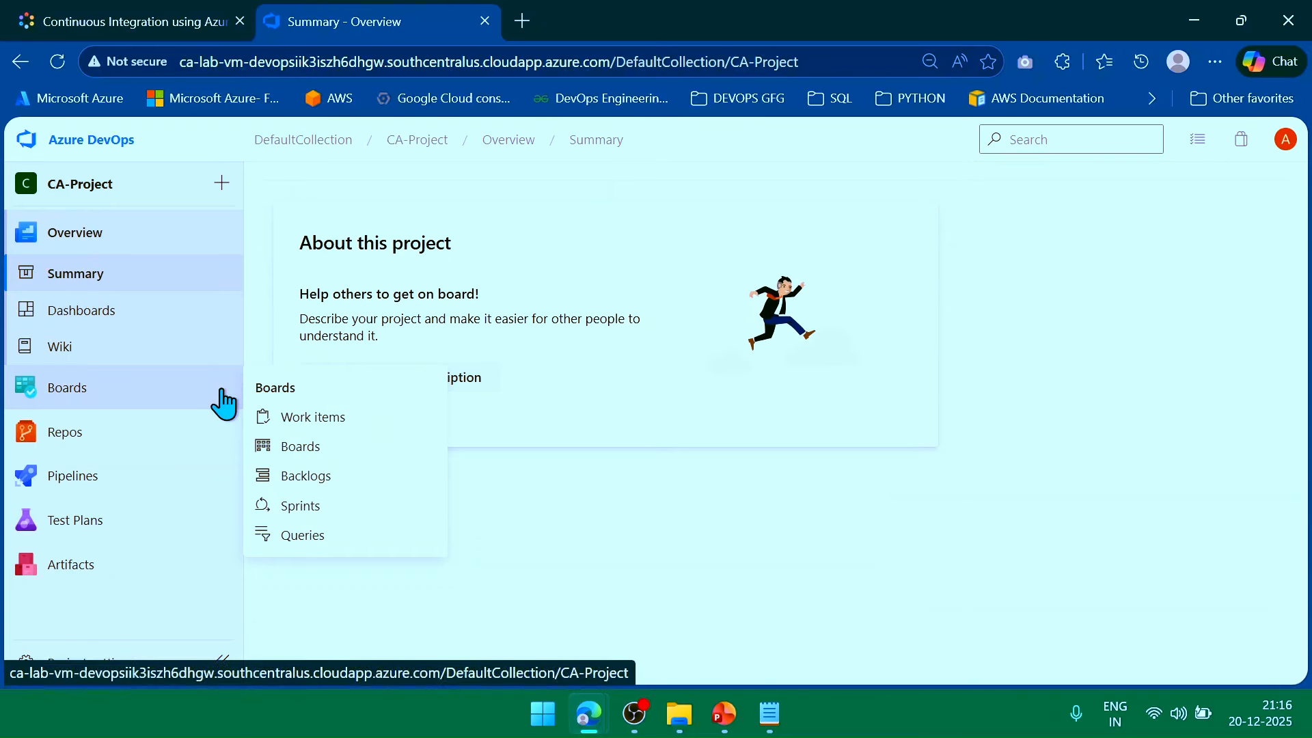
{"action": "mouse_move", "coordinate": [117, 449]}
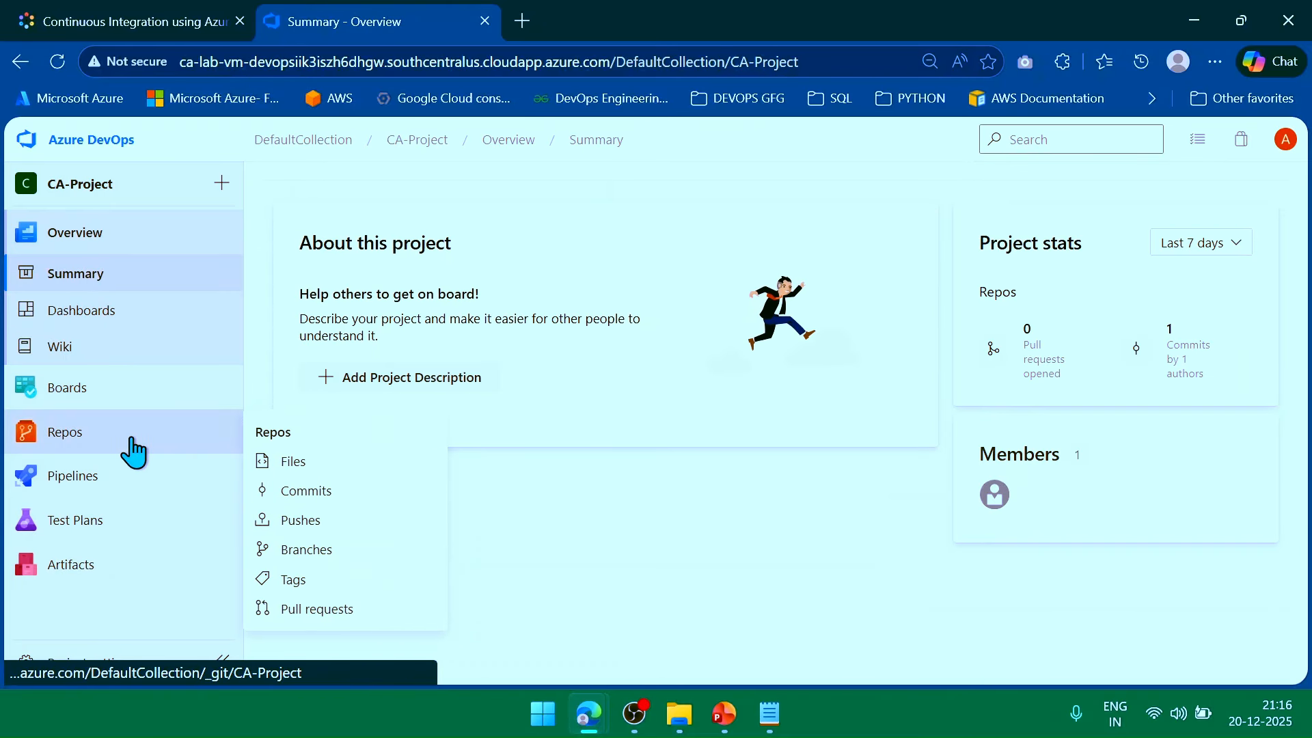
{"action": "mouse_move", "coordinate": [129, 485]}
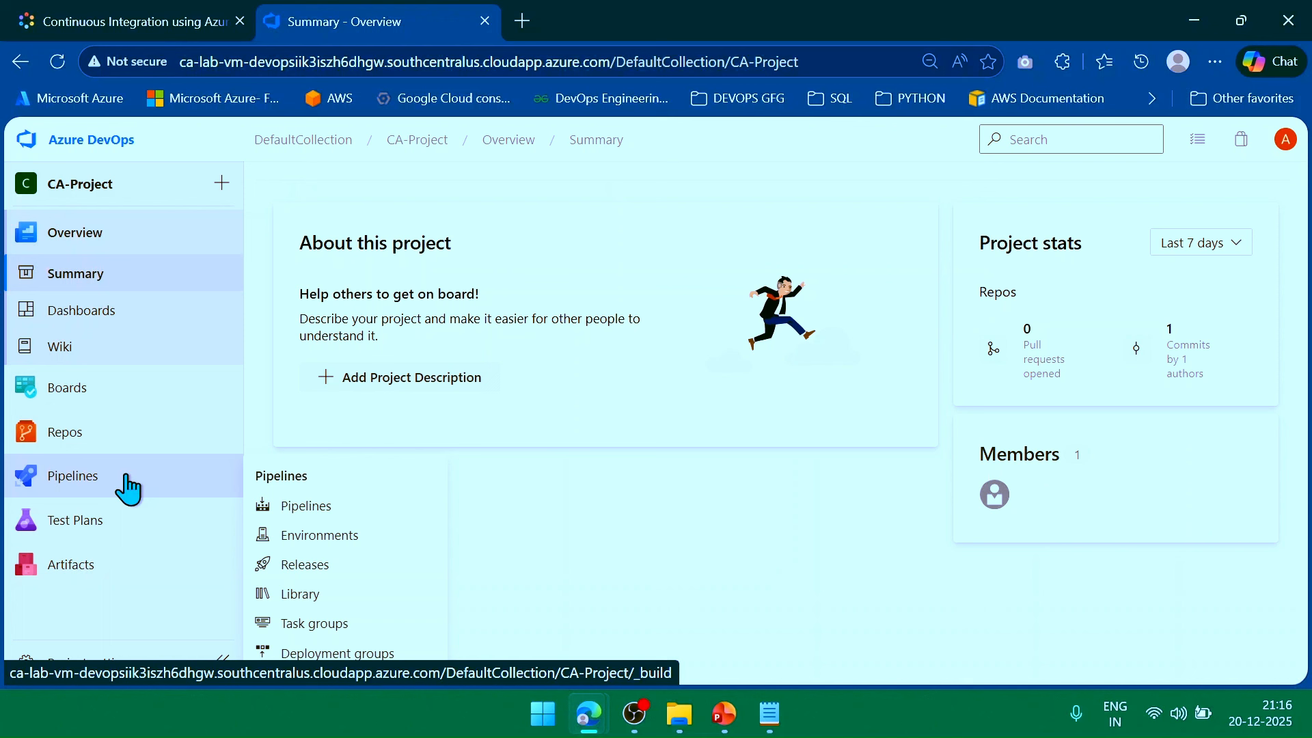
{"action": "left_click", "coordinate": [127, 485]}
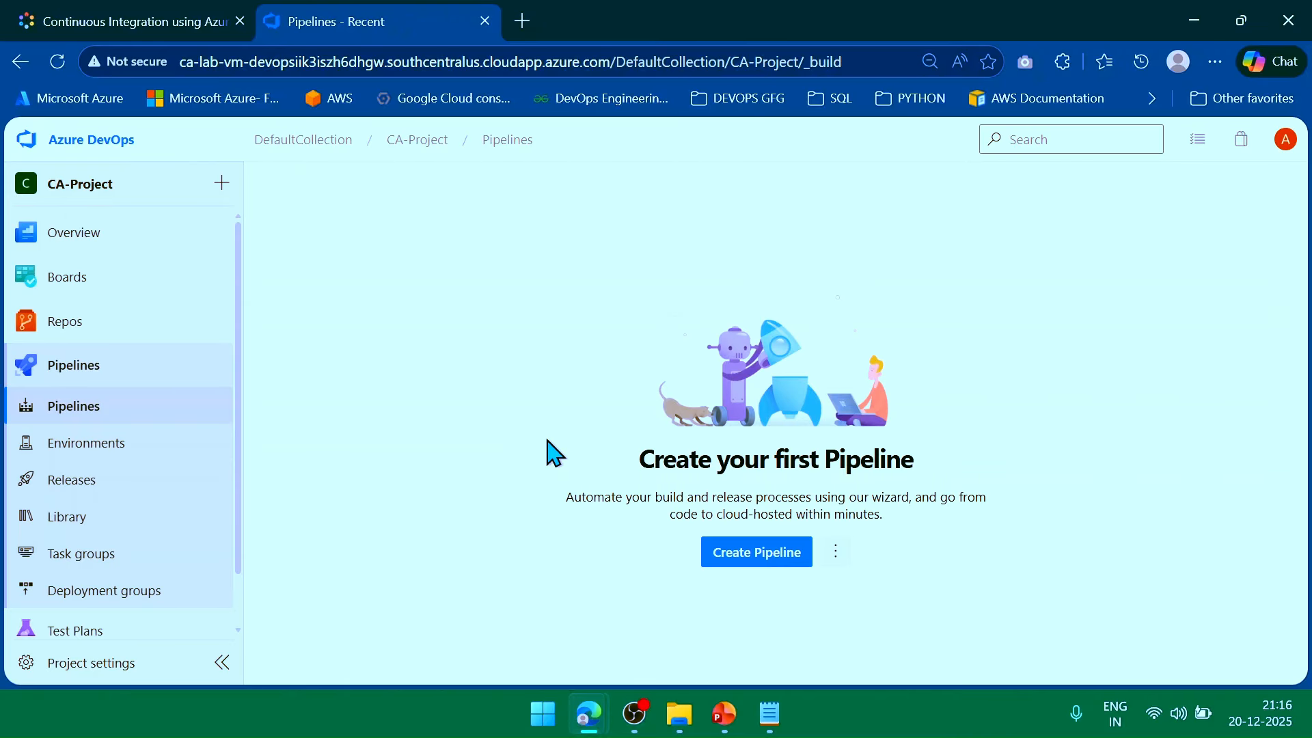
Create a classic-editor pipeline from Azure Repos Git CA-Project on master, starting with Empty job.
{"action": "left_click", "coordinate": [748, 557]}
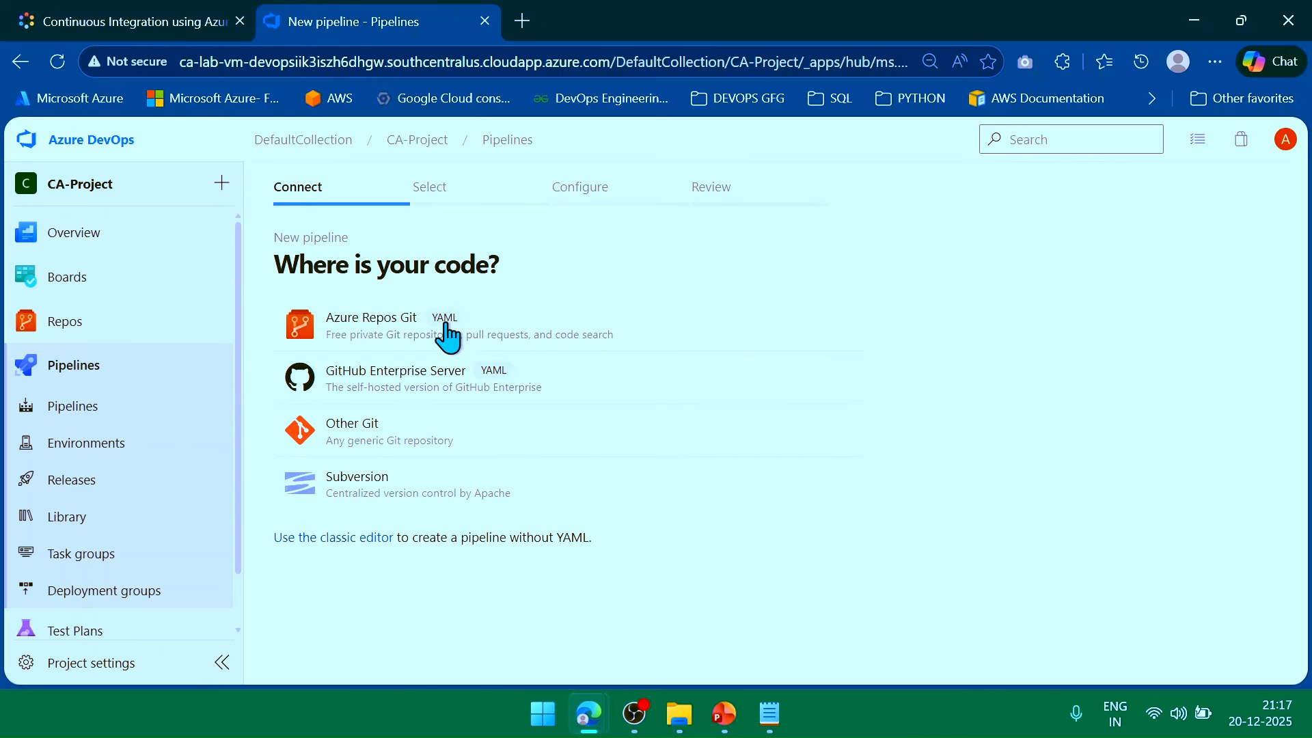
{"action": "left_click", "coordinate": [341, 542]}
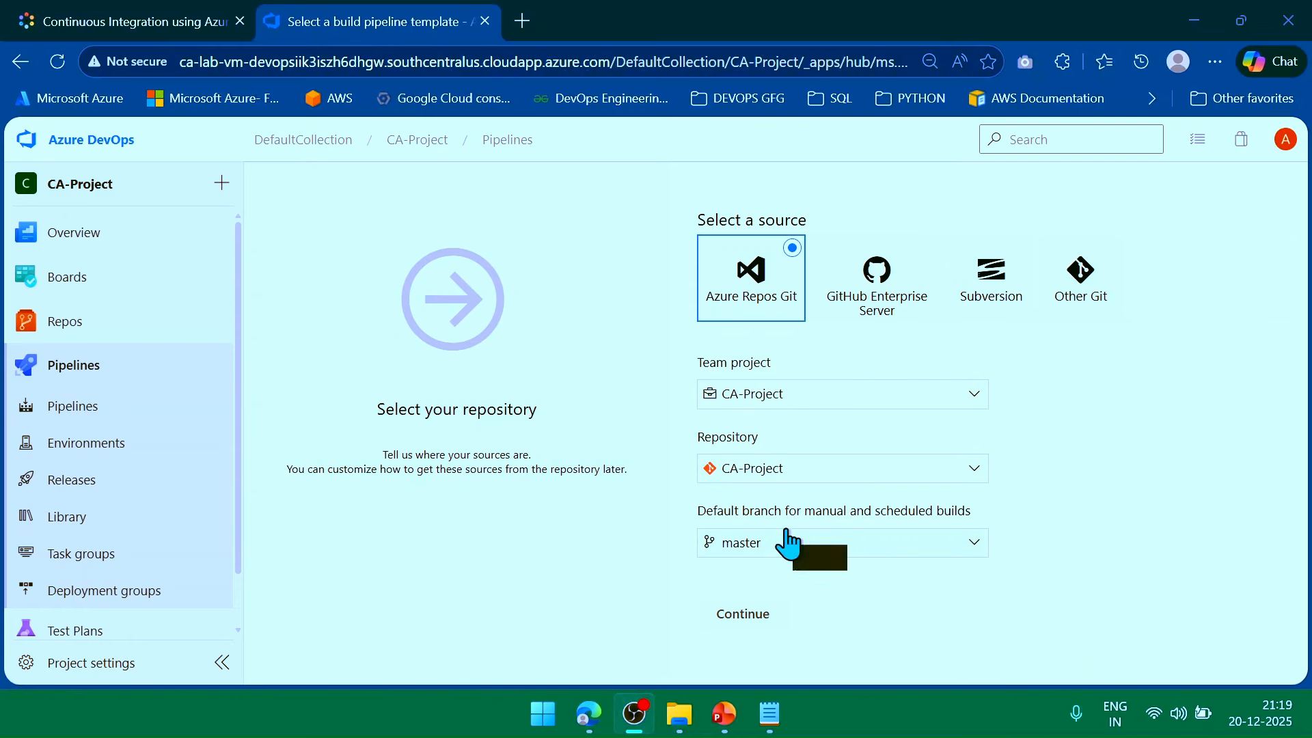
{"action": "left_click", "coordinate": [833, 546]}
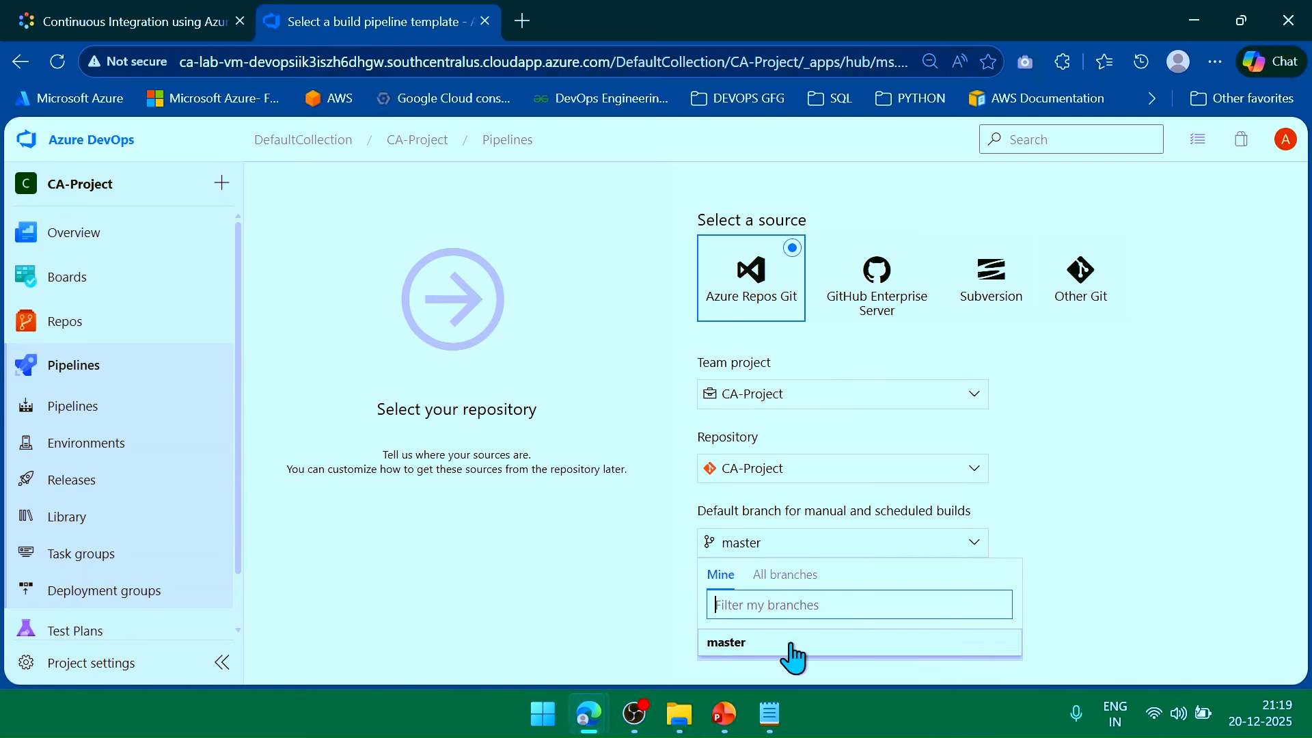
{"action": "left_click", "coordinate": [1159, 588]}
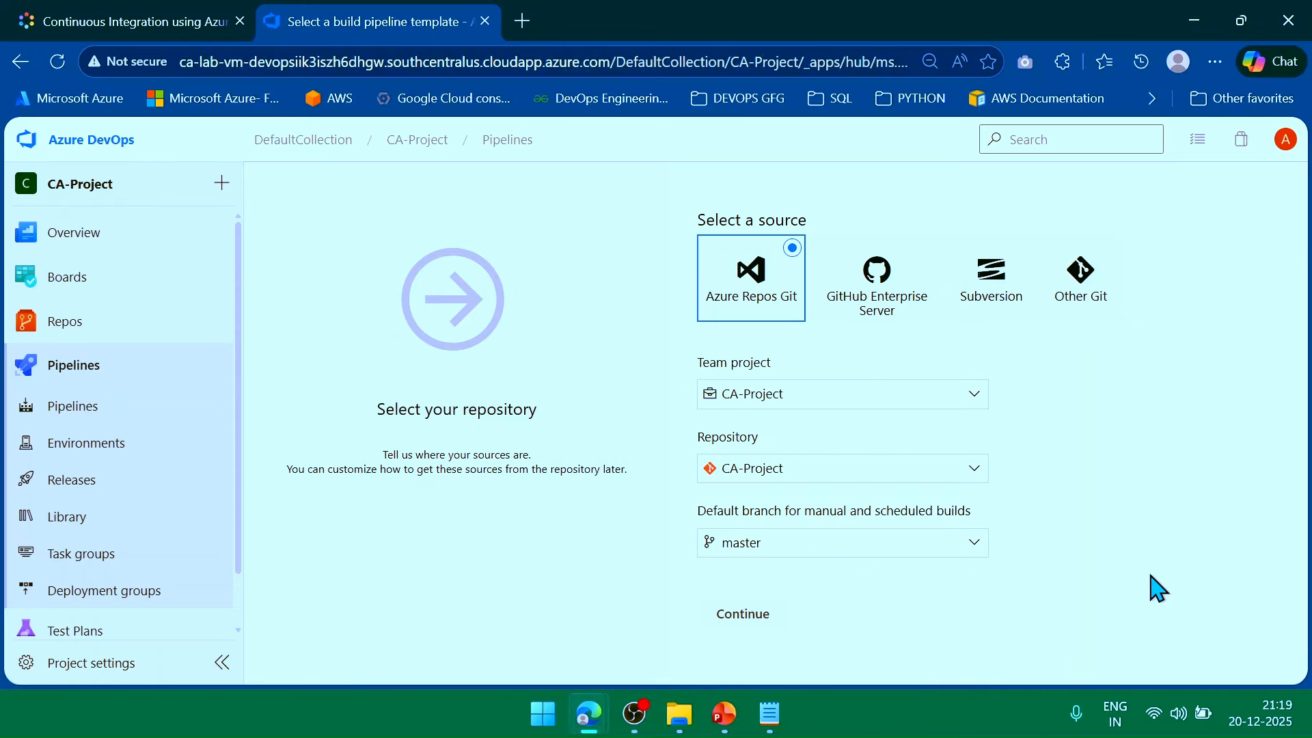
{"action": "left_click", "coordinate": [748, 620]}
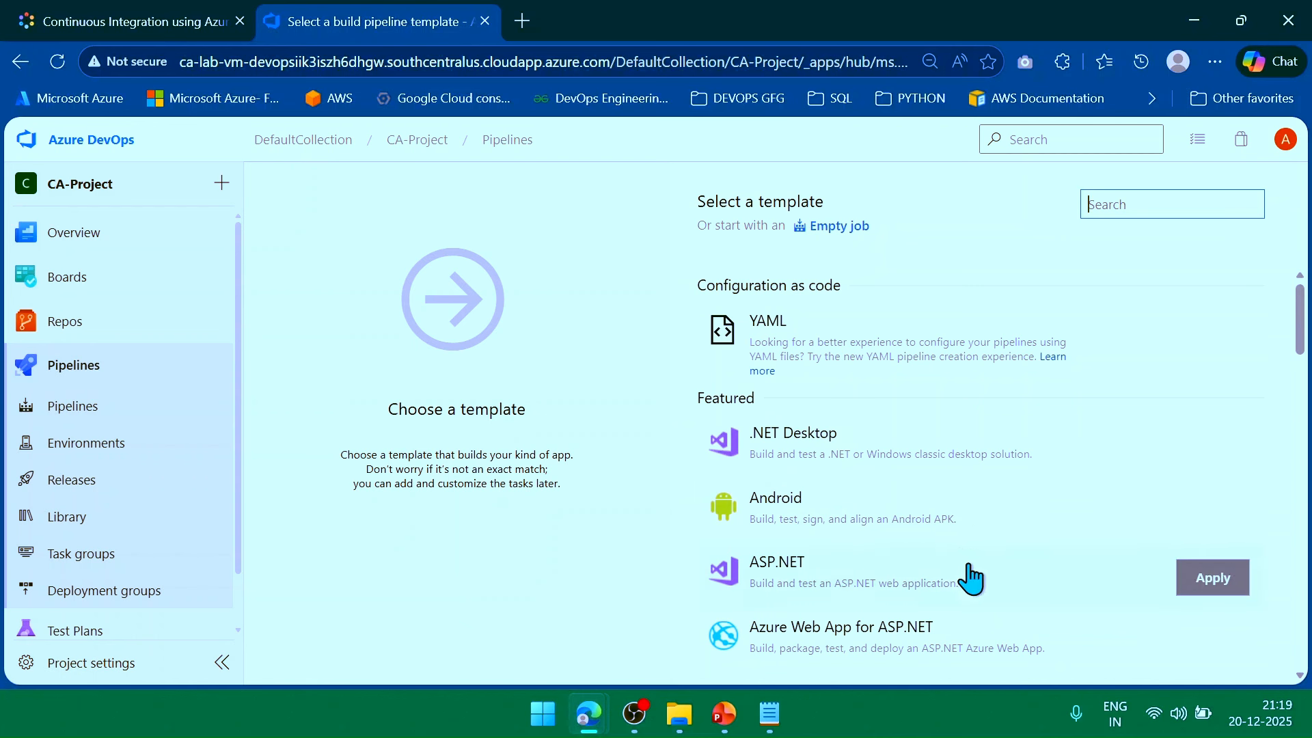
{"action": "left_click", "coordinate": [834, 231]}
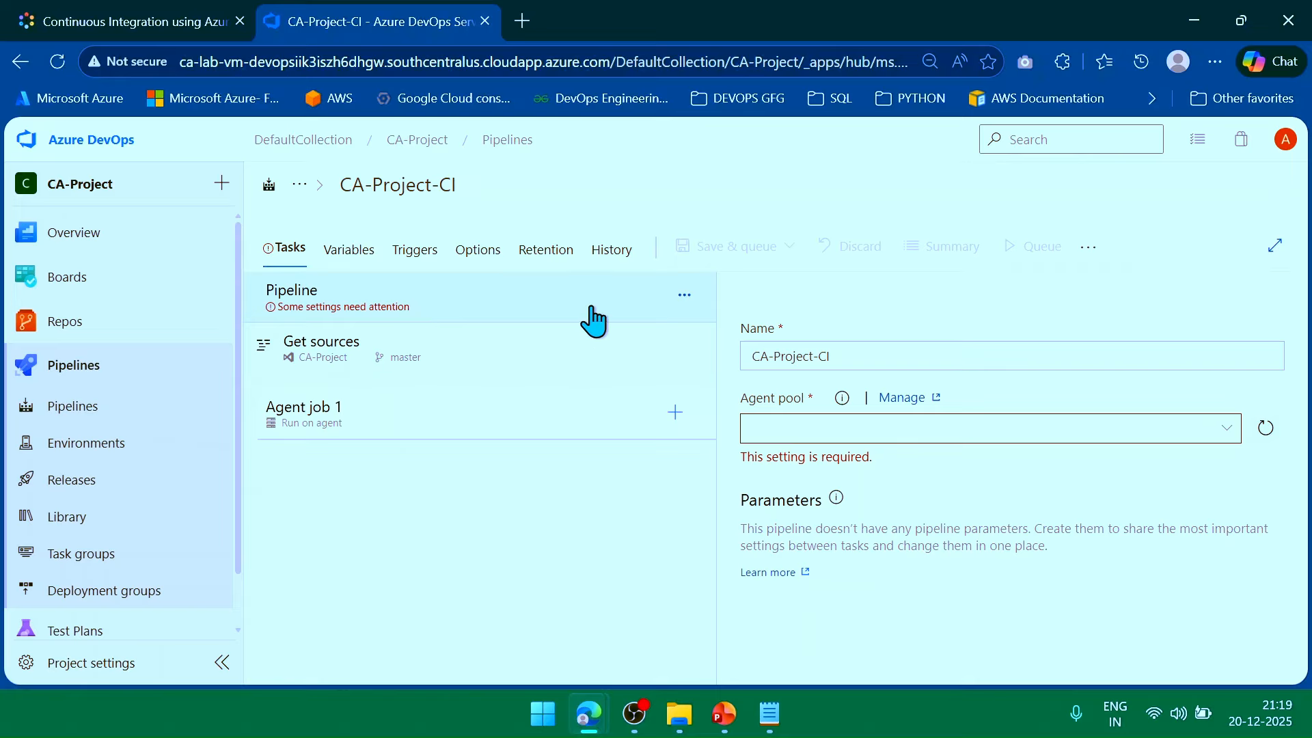
Confirm the pipeline is named CA-Project-CI and set its agent pool to Default.
{"action": "left_click", "coordinate": [840, 356]}
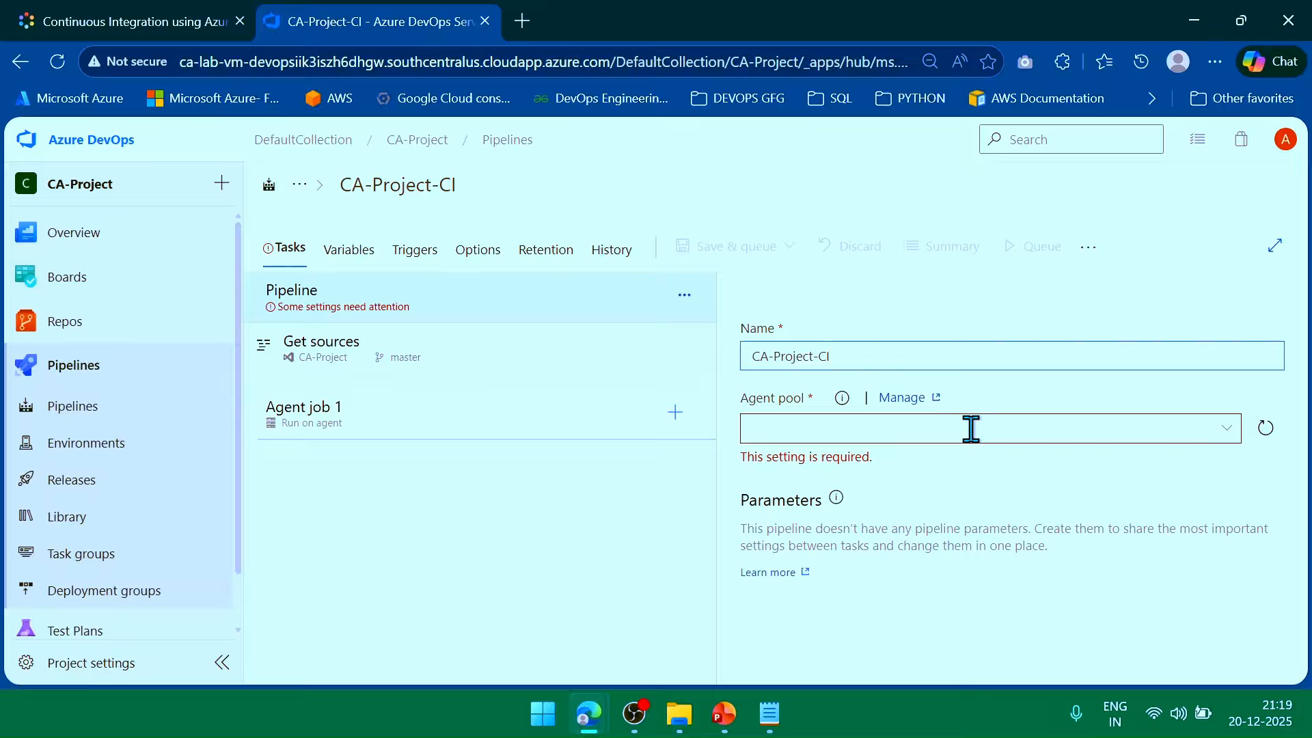
{"action": "left_click", "coordinate": [1227, 428]}
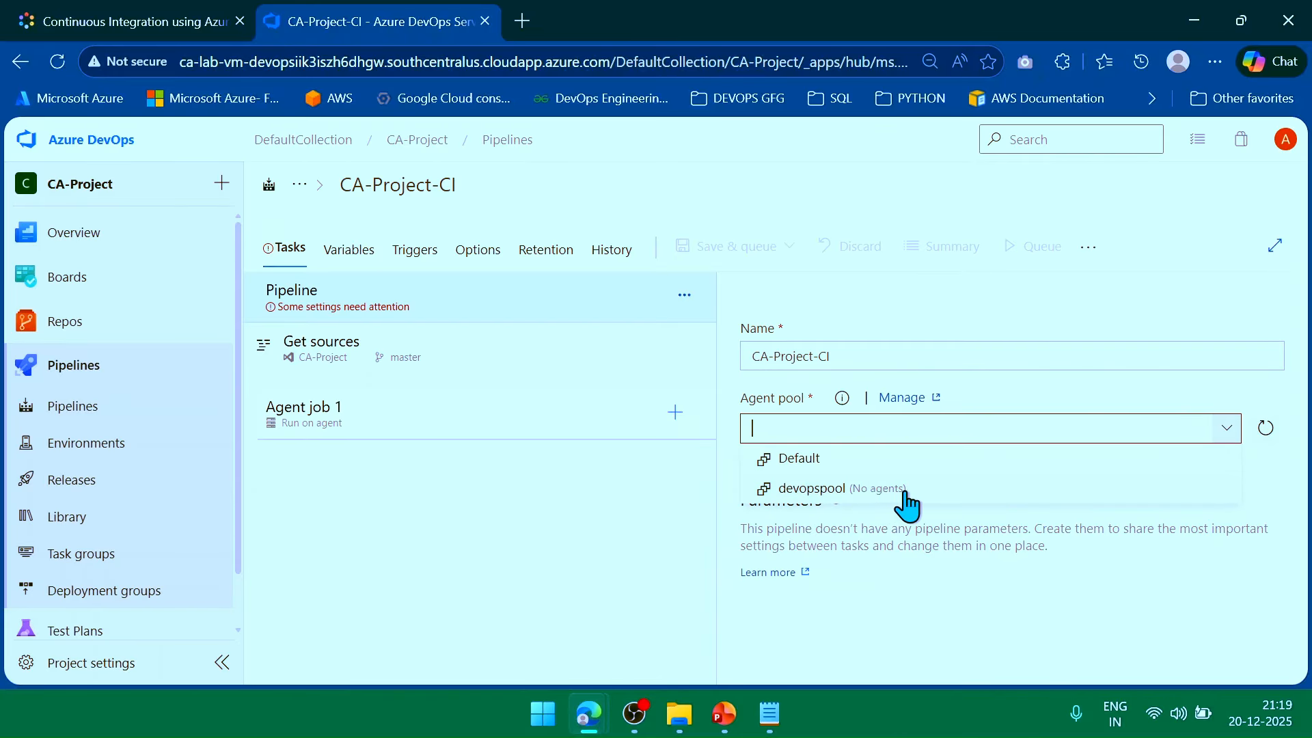
{"action": "left_click", "coordinate": [806, 463]}
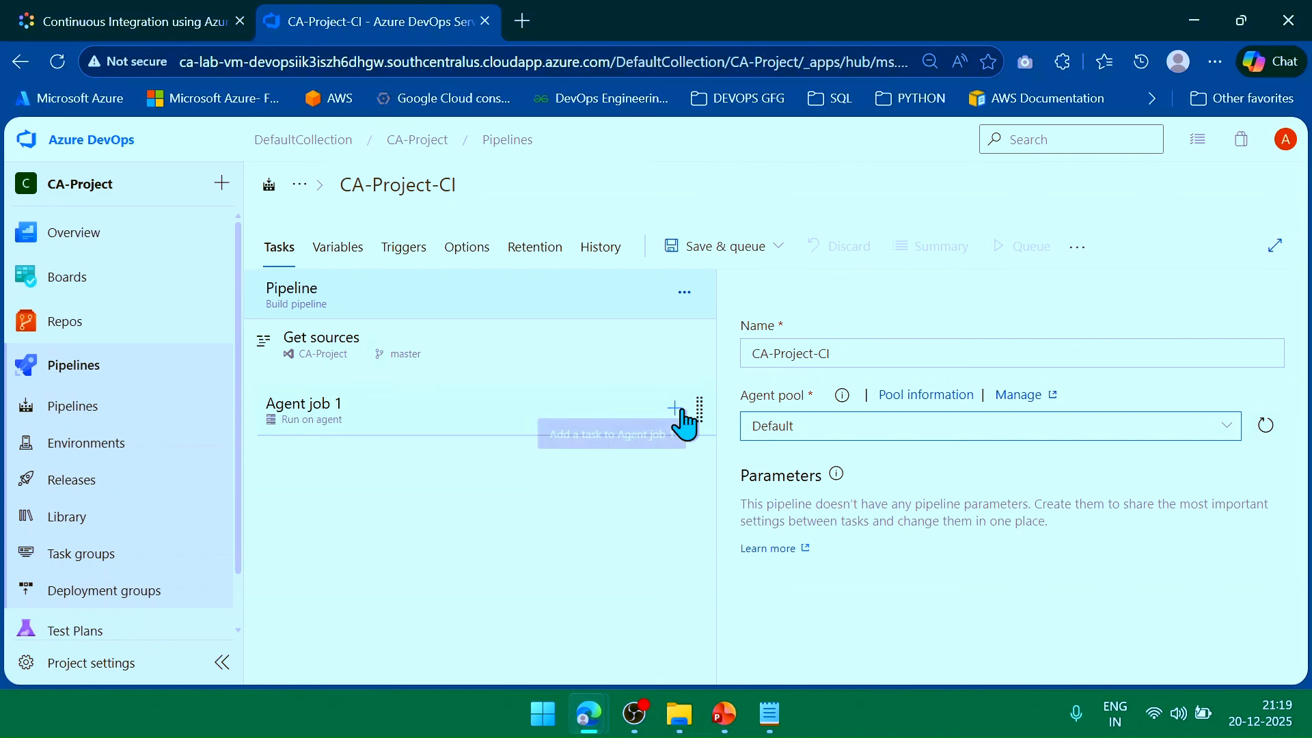
Add a Copy files task, found by searching 'copy files', to Agent job 1 and select it.
{"action": "left_click", "coordinate": [677, 410]}
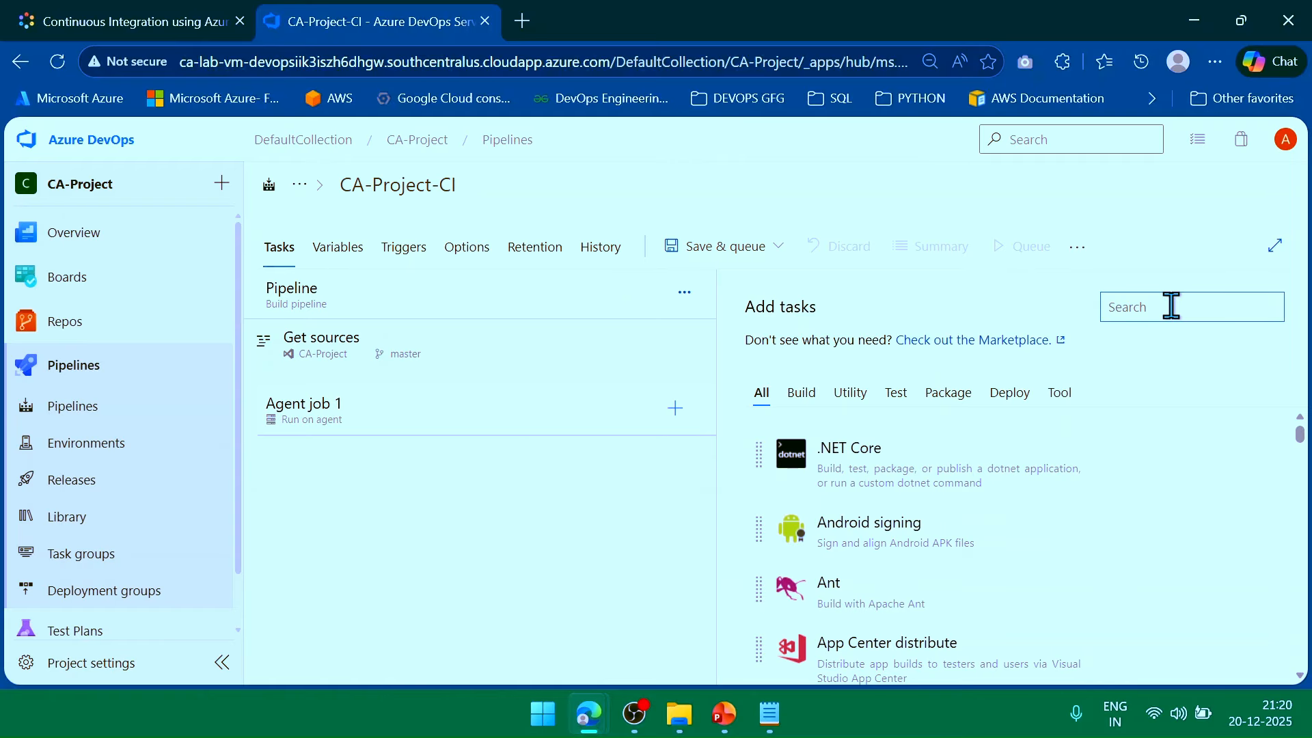
{"action": "type", "text": "copy files"}
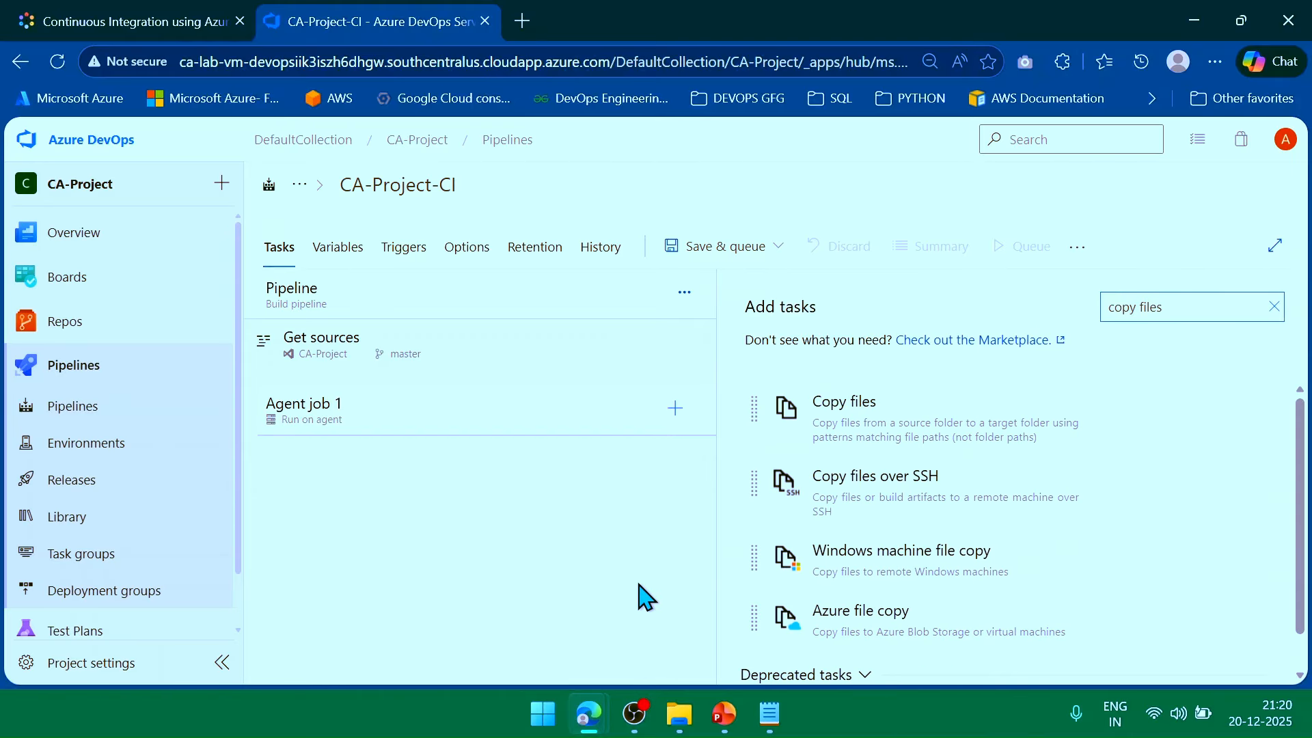
{"action": "mouse_move", "coordinate": [908, 430]}
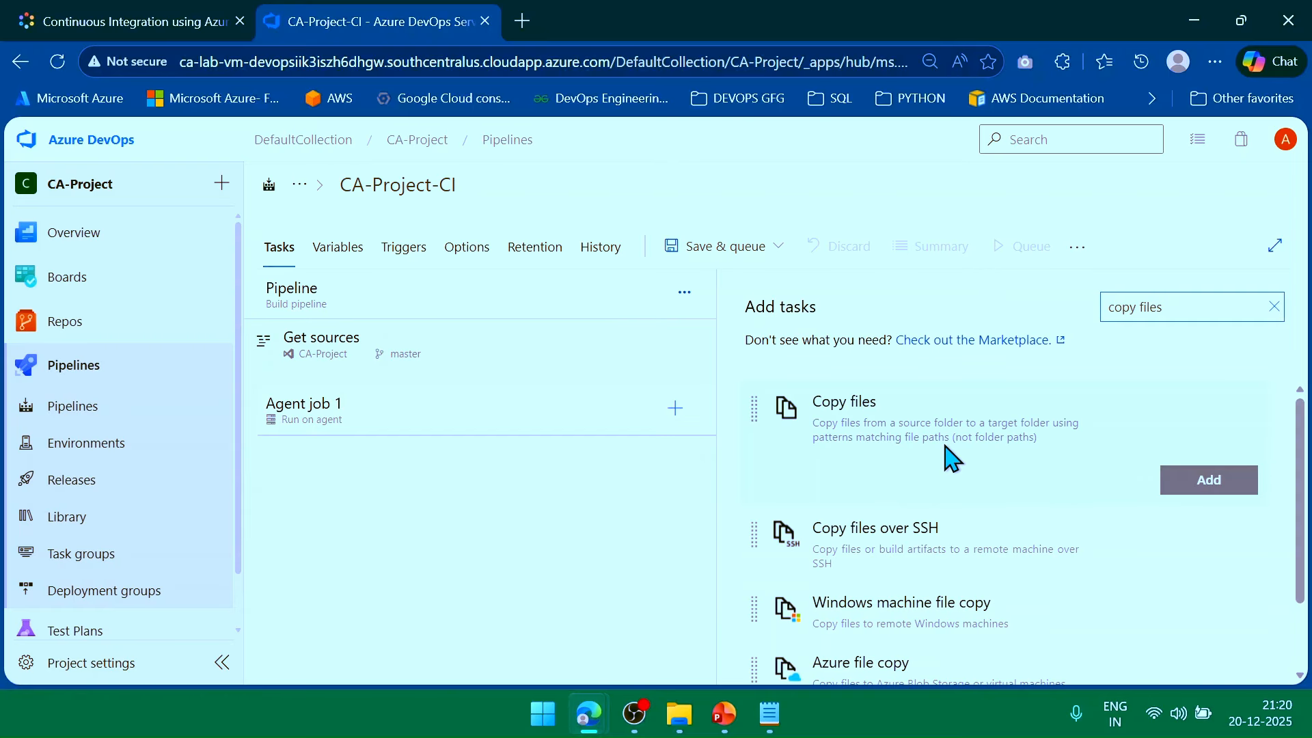
{"action": "left_click", "coordinate": [1226, 485]}
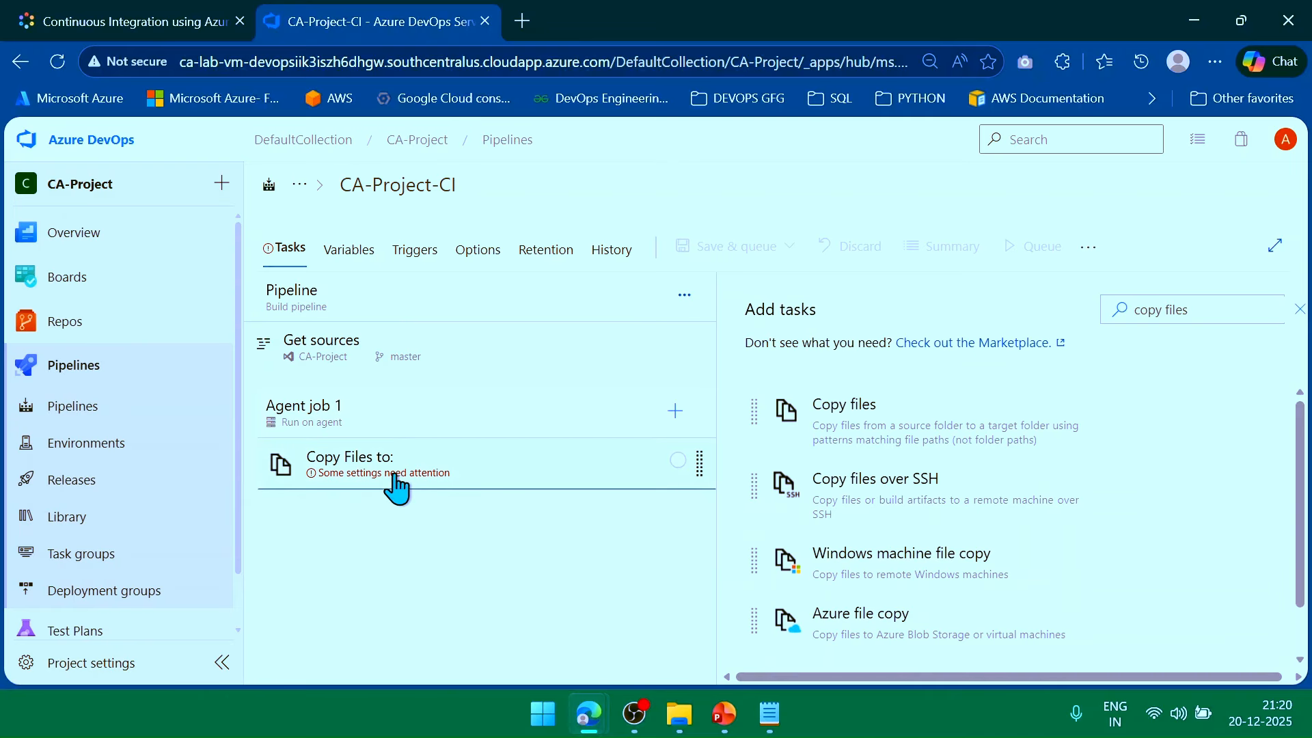
{"action": "left_click", "coordinate": [532, 478]}
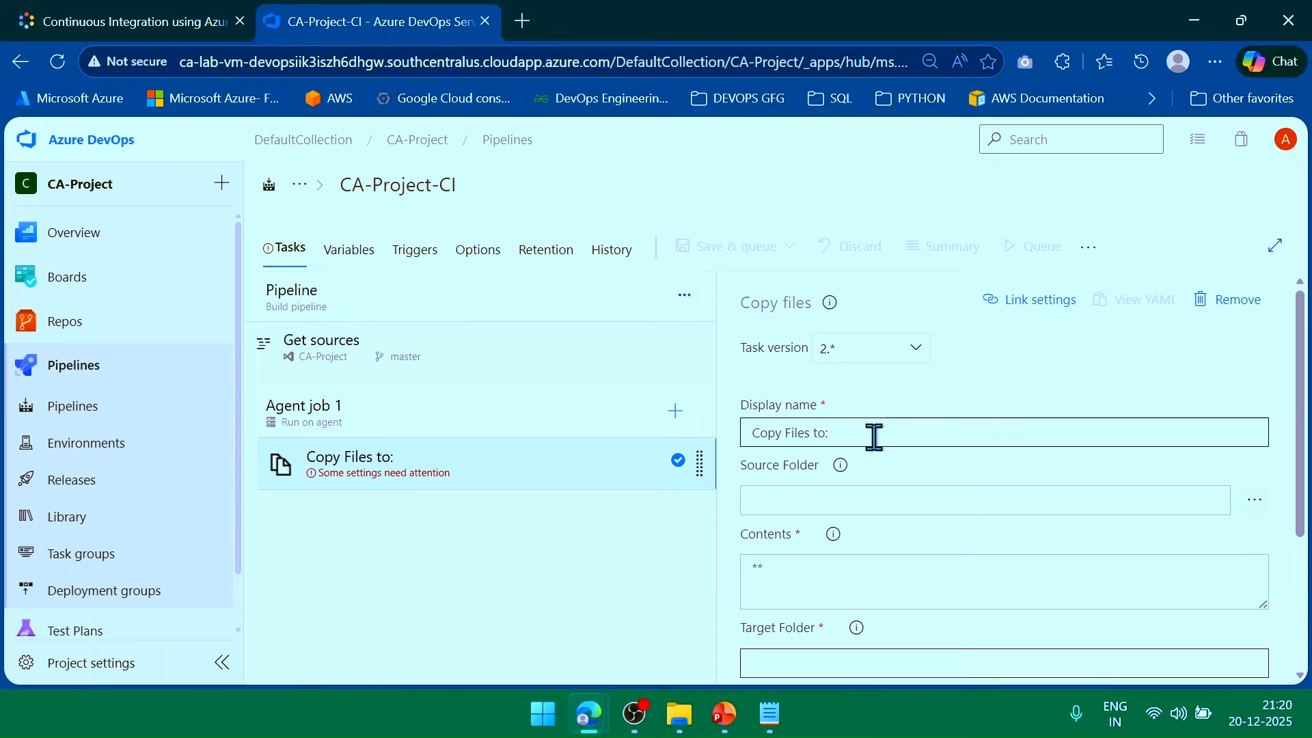
Make the Copy files task copy ** from $(Build.SourcesDirectory) to $(Build.ArtifactStagingDirectory).
{"action": "left_click", "coordinate": [885, 503]}
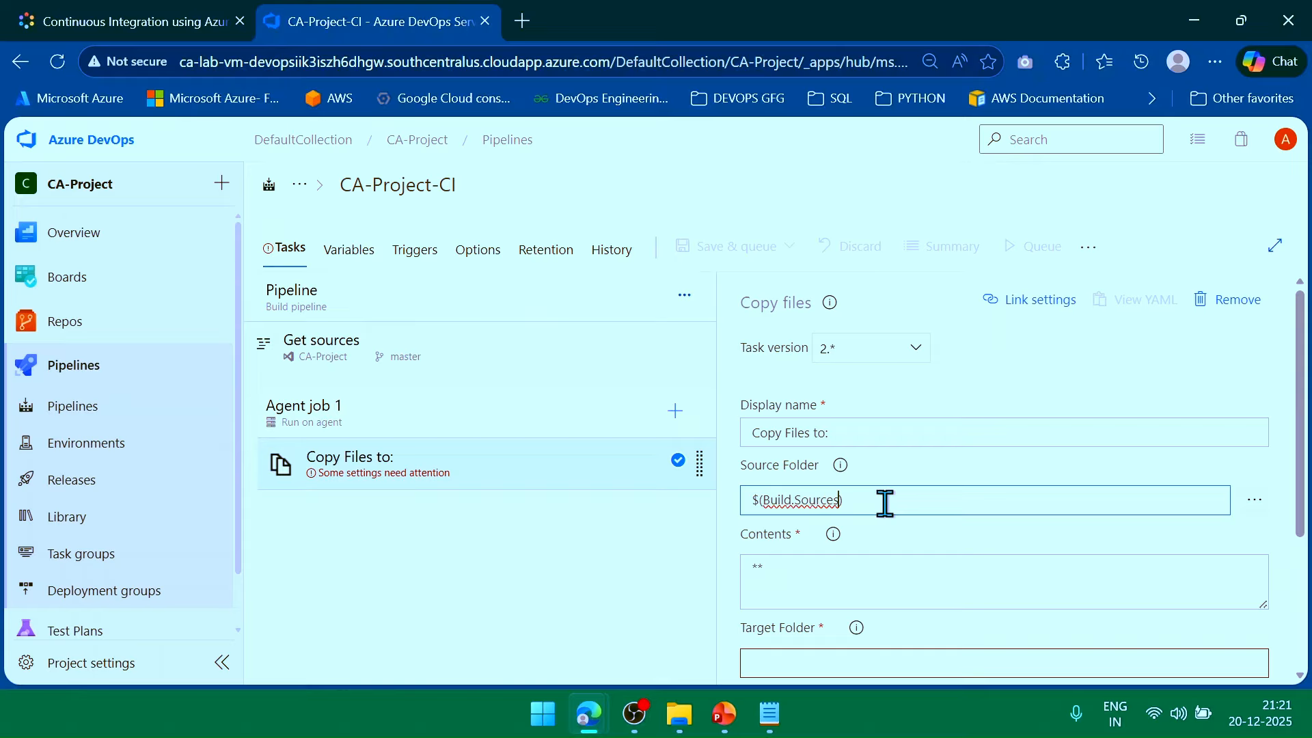
{"action": "type", "text": "Directory"}
{"action": "scroll", "coordinate": [1011, 511], "scroll_direction": "down", "scroll_amount": 2}
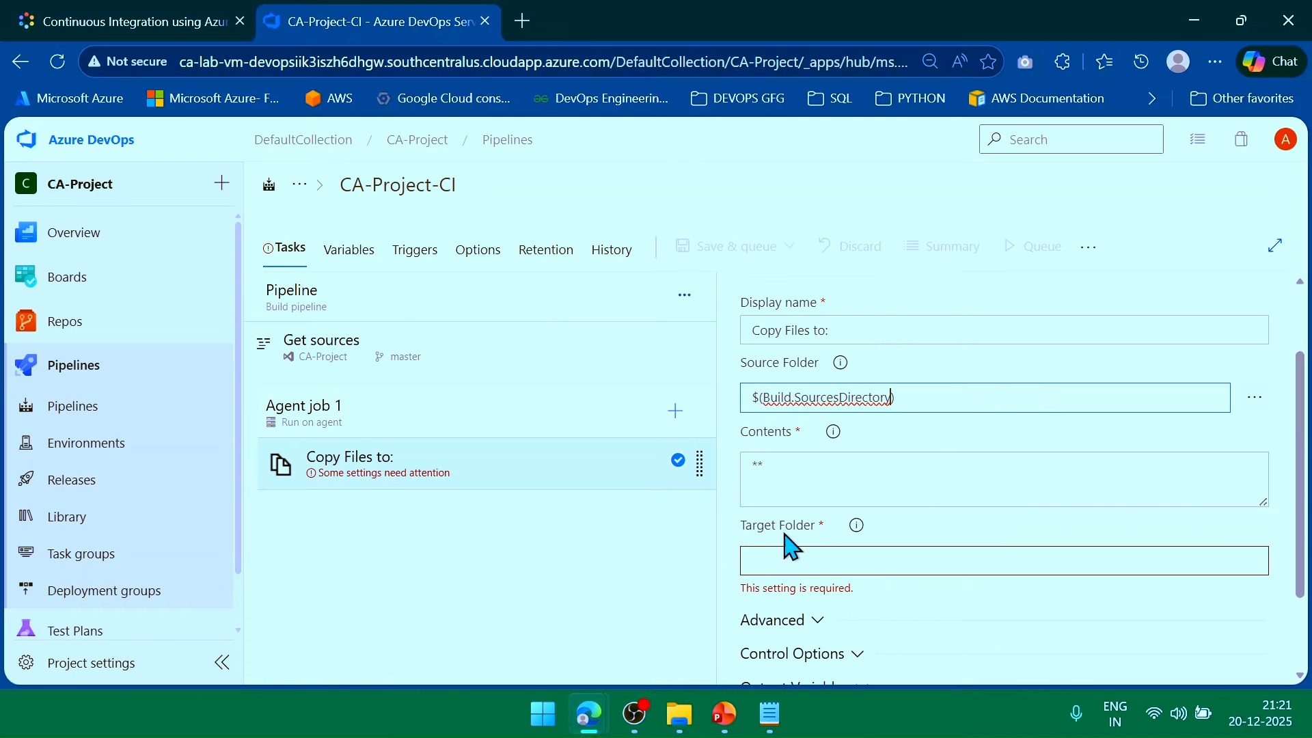
{"action": "scroll", "coordinate": [833, 516], "scroll_direction": "down", "scroll_amount": 2}
{"action": "left_click", "coordinate": [892, 459]}
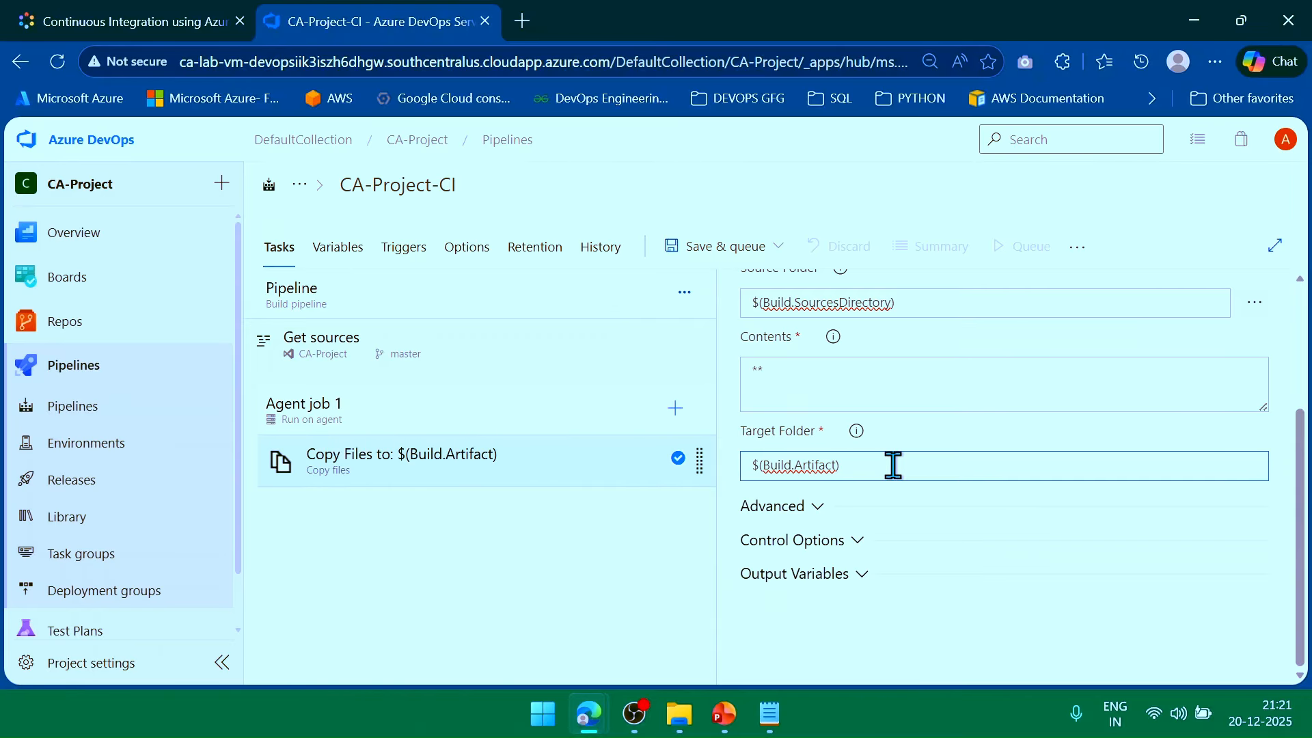
{"action": "type", "text": "StagingDirector"}
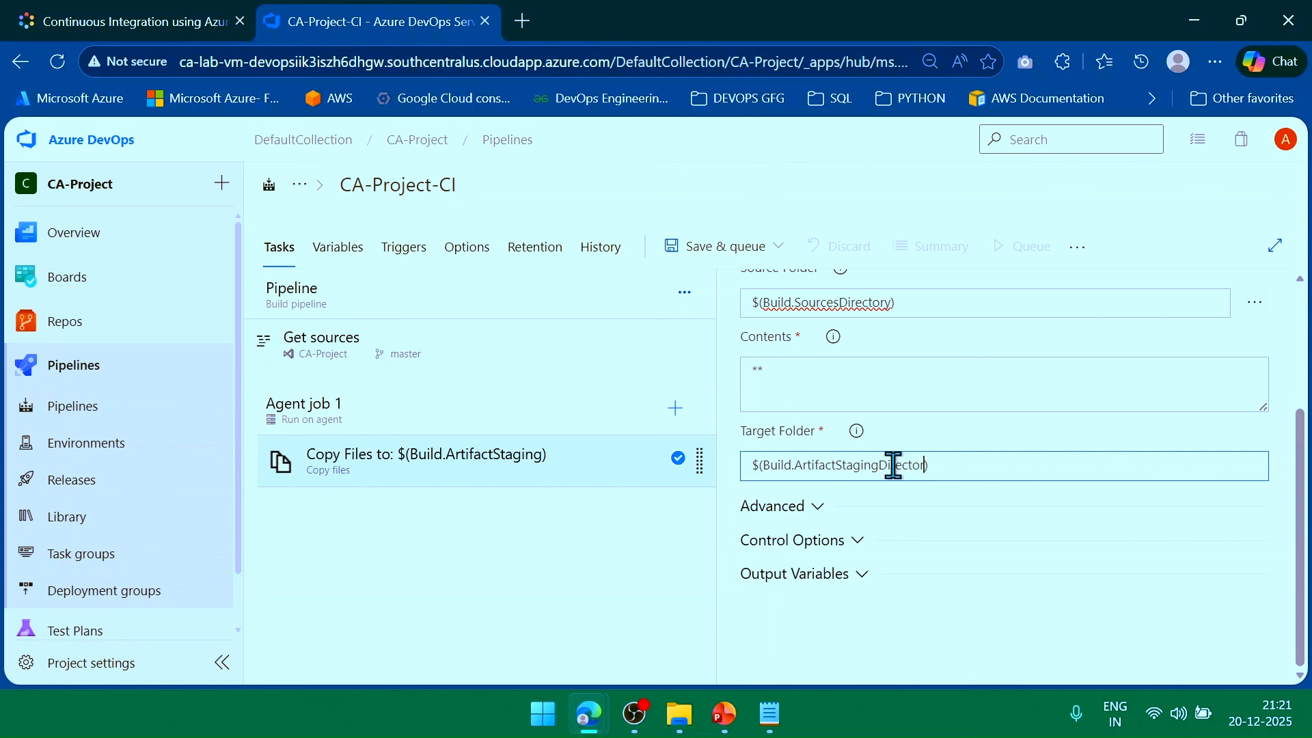
{"action": "type", "text": "y"}
{"action": "left_click", "coordinate": [571, 574]}
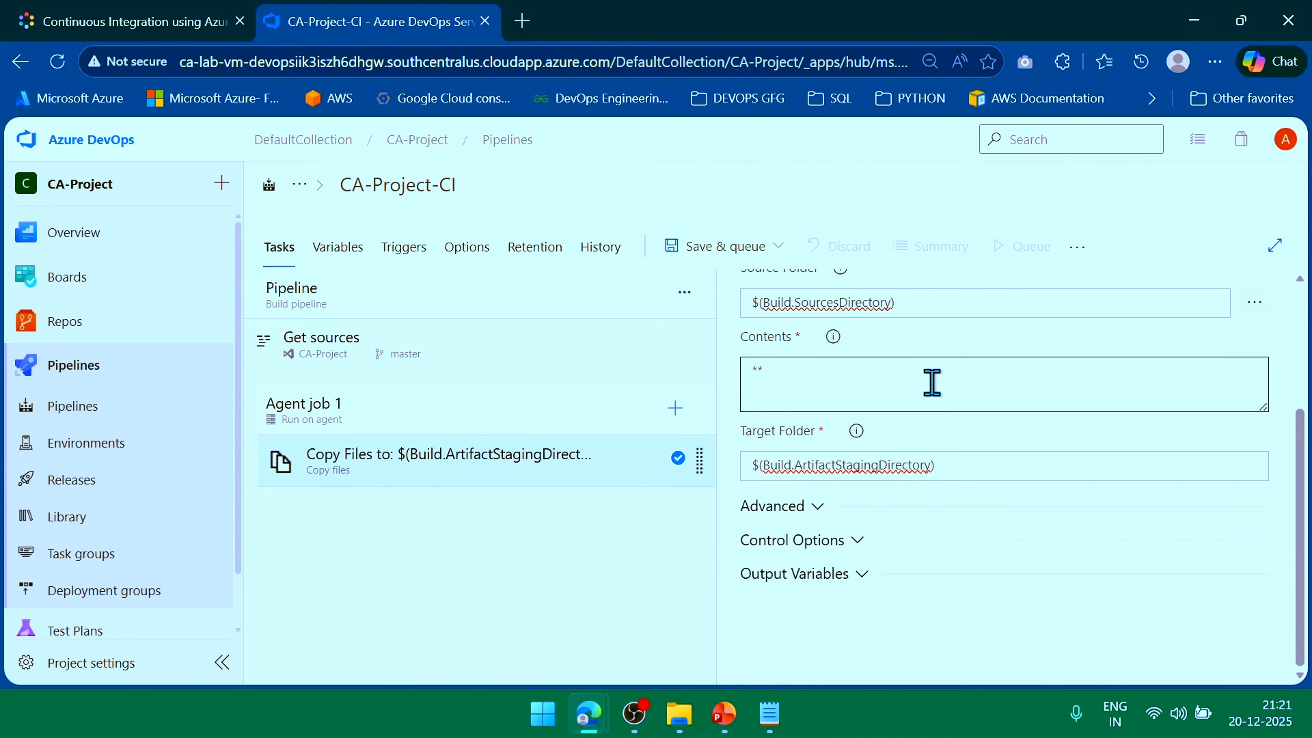
{"action": "scroll", "coordinate": [938, 382], "scroll_direction": "up", "scroll_amount": 3}
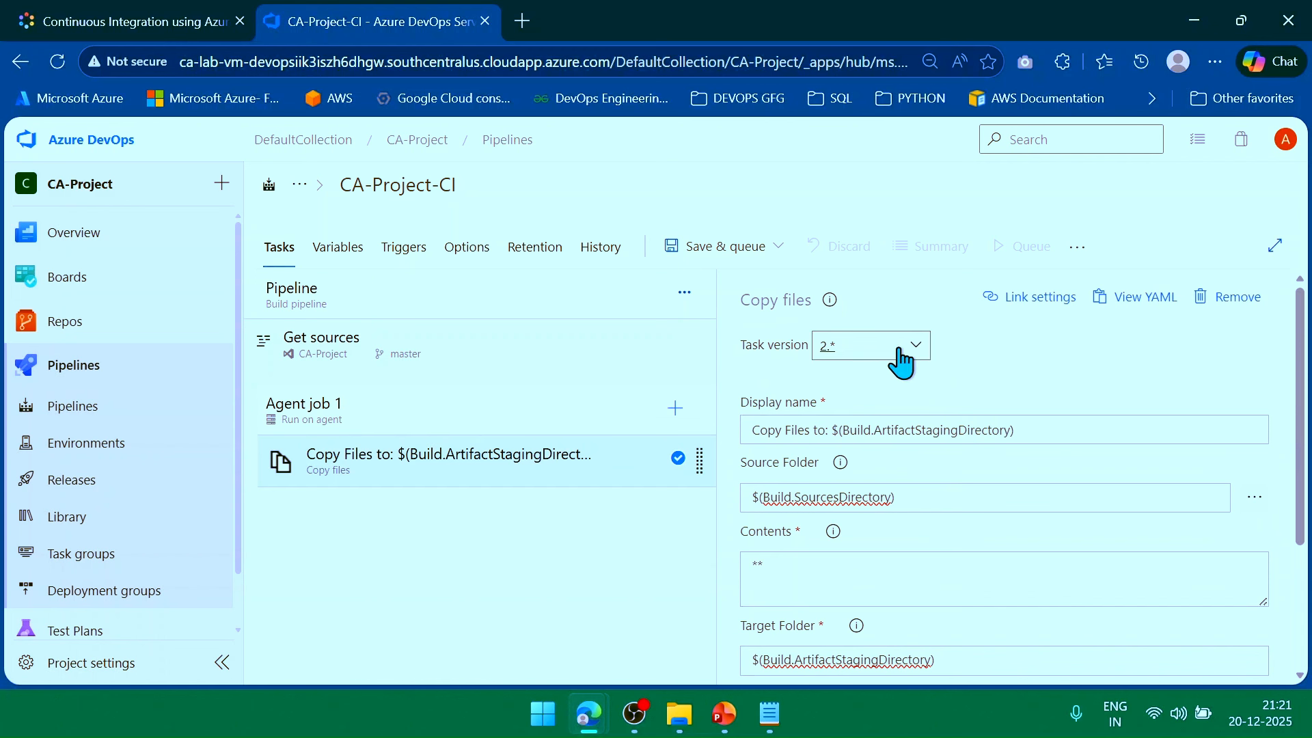
{"action": "scroll", "coordinate": [947, 415], "scroll_direction": "down", "scroll_amount": 2}
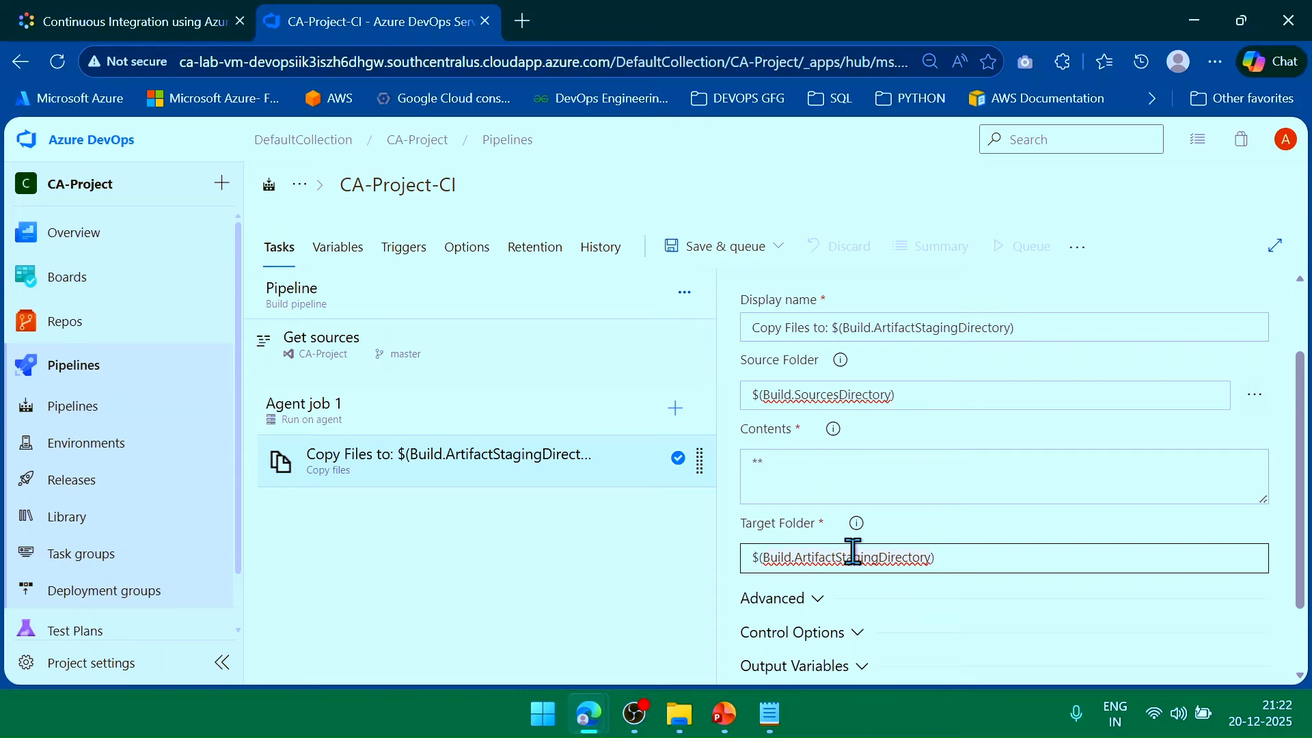
{"action": "scroll", "coordinate": [888, 540], "scroll_direction": "down", "scroll_amount": 2}
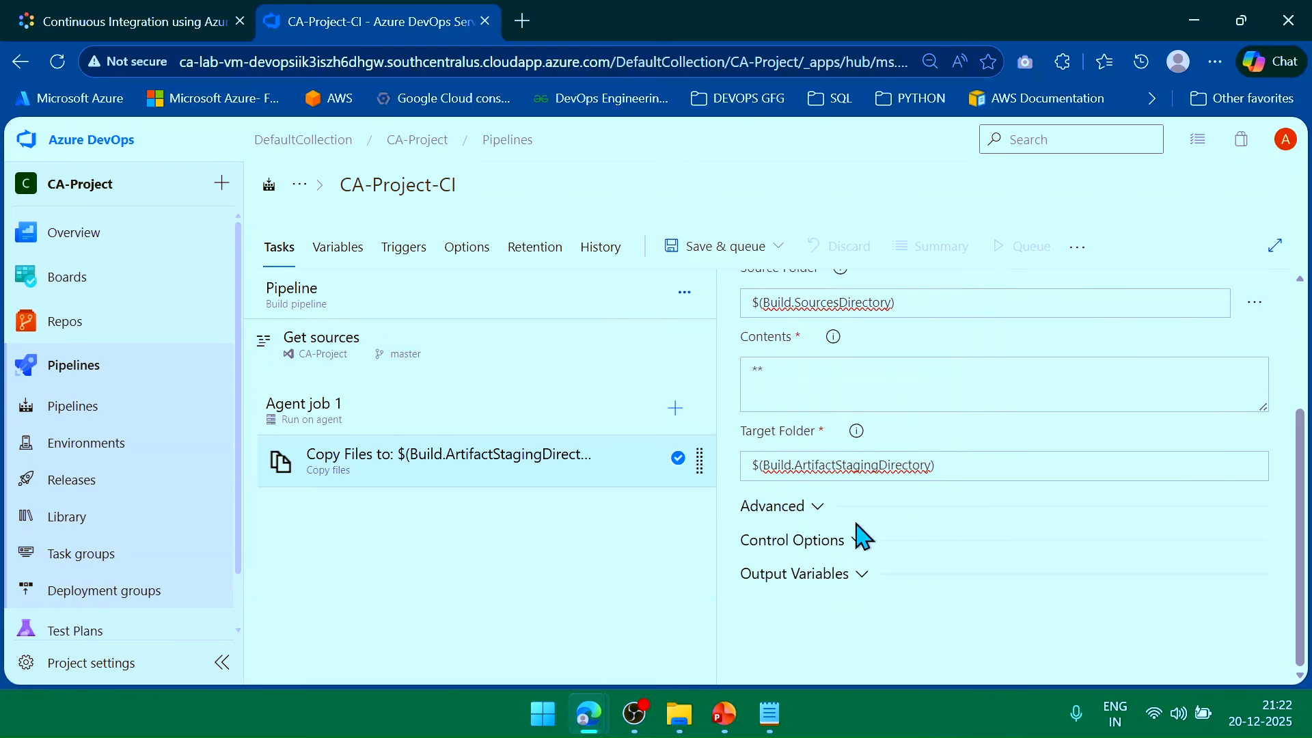
Enable Clean Target Folder in the Copy files task's Advanced options and read its info tooltip.
{"action": "left_click", "coordinate": [820, 509]}
{"action": "scroll", "coordinate": [861, 533], "scroll_direction": "down", "scroll_amount": 2}
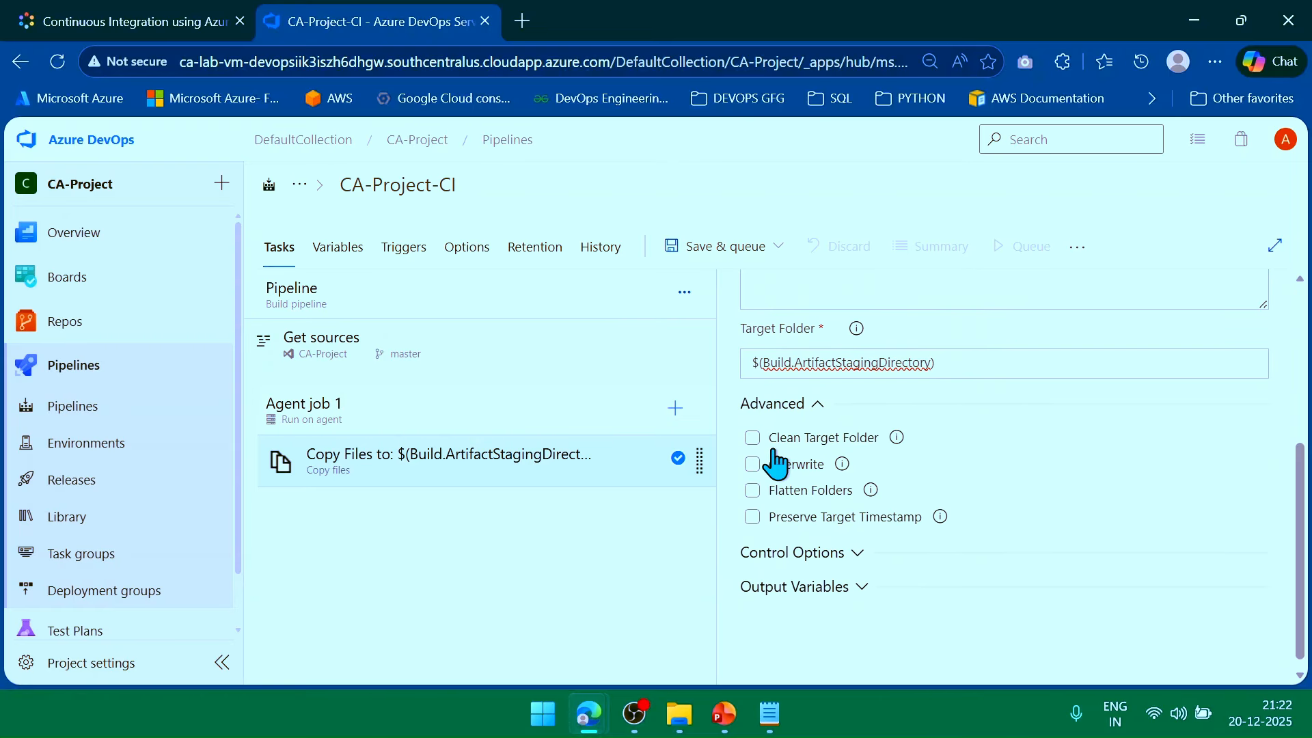
{"action": "left_click", "coordinate": [752, 438]}
{"action": "left_click", "coordinate": [896, 438]}
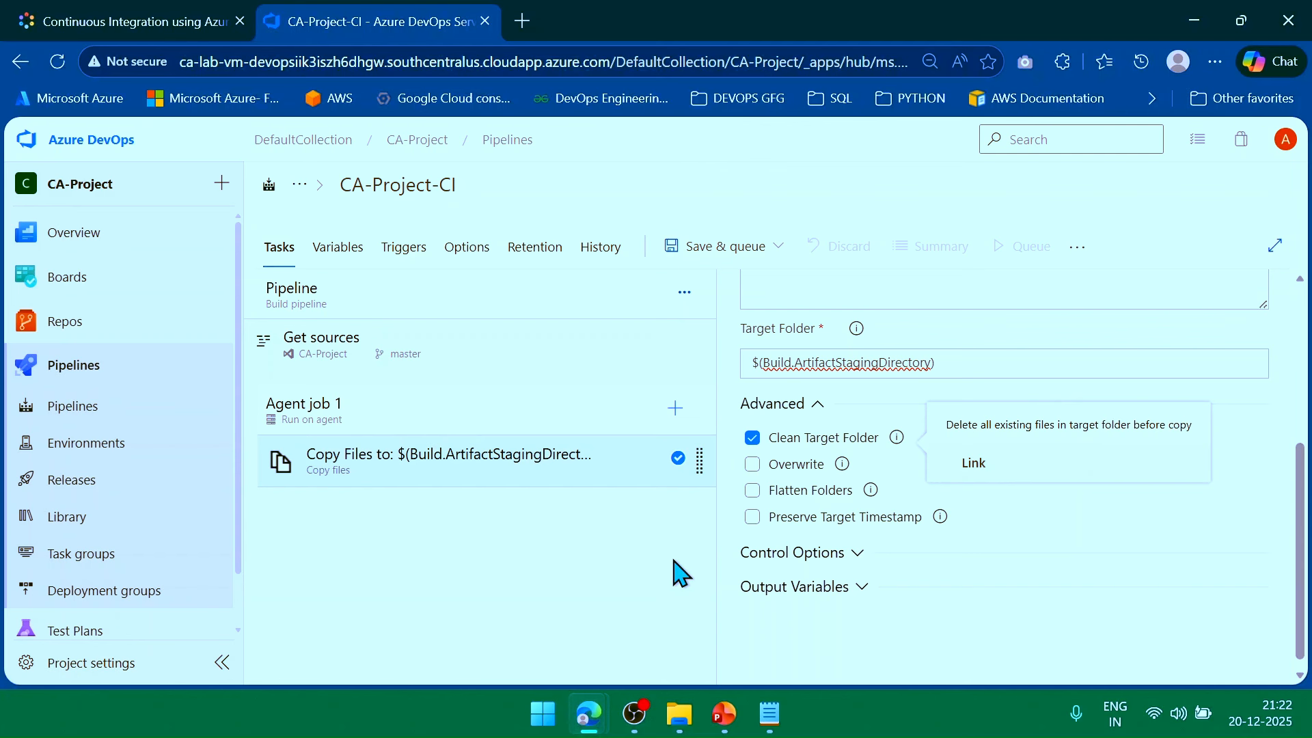
{"action": "left_click", "coordinate": [616, 577]}
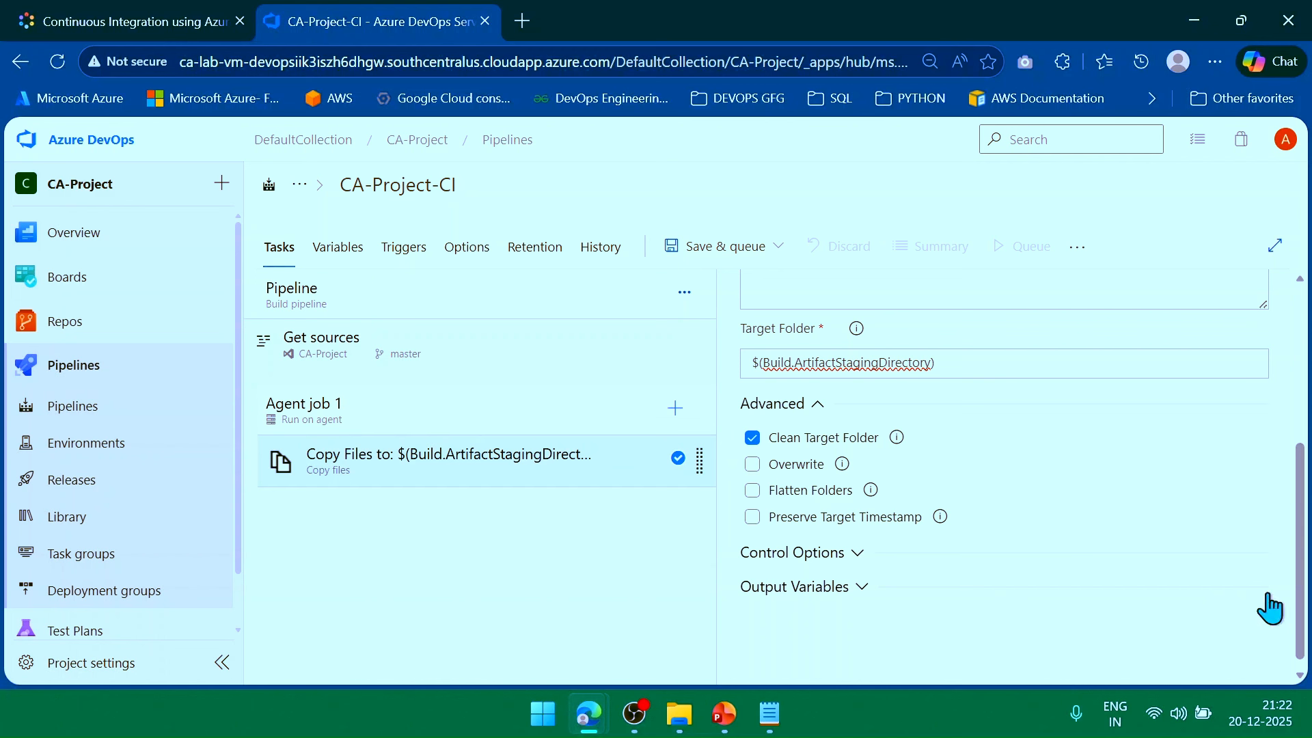
{"action": "scroll", "coordinate": [983, 553], "scroll_direction": "up", "scroll_amount": 1}
{"action": "scroll", "coordinate": [992, 537], "scroll_direction": "down", "scroll_amount": 1}
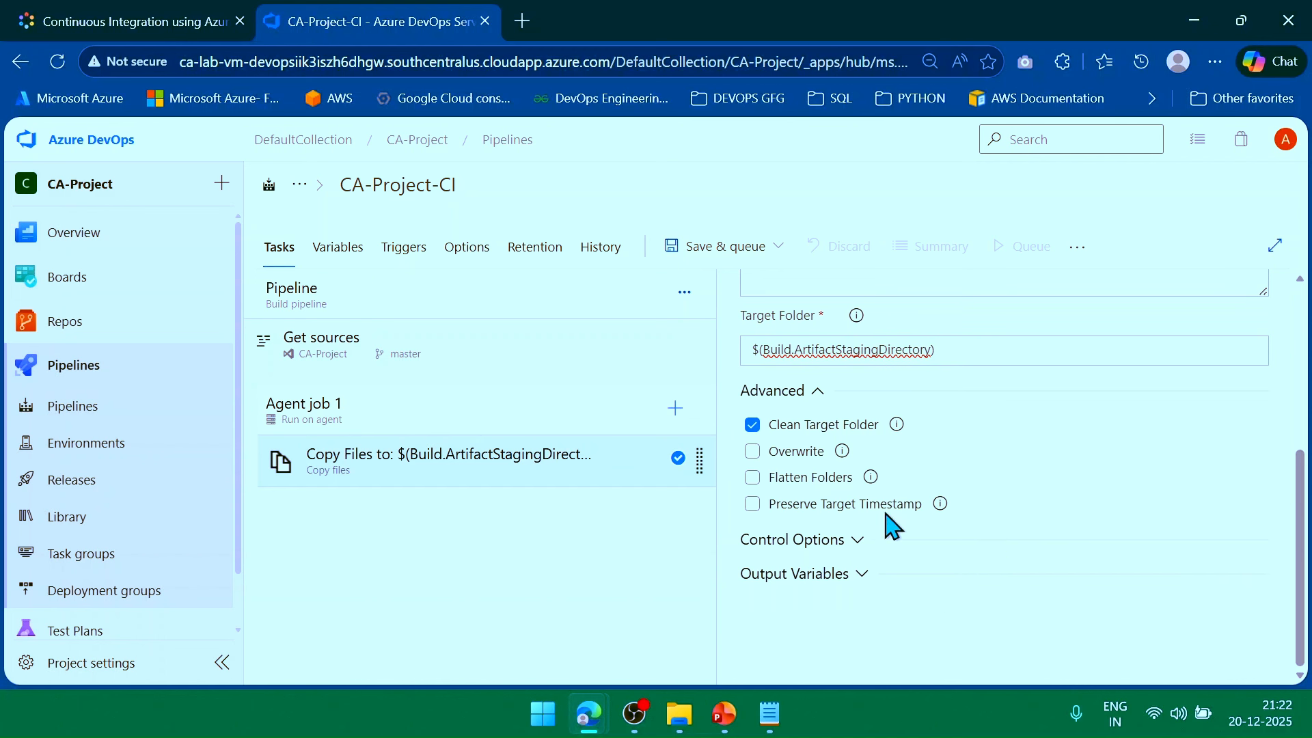
{"action": "scroll", "coordinate": [936, 452], "scroll_direction": "up", "scroll_amount": 2}
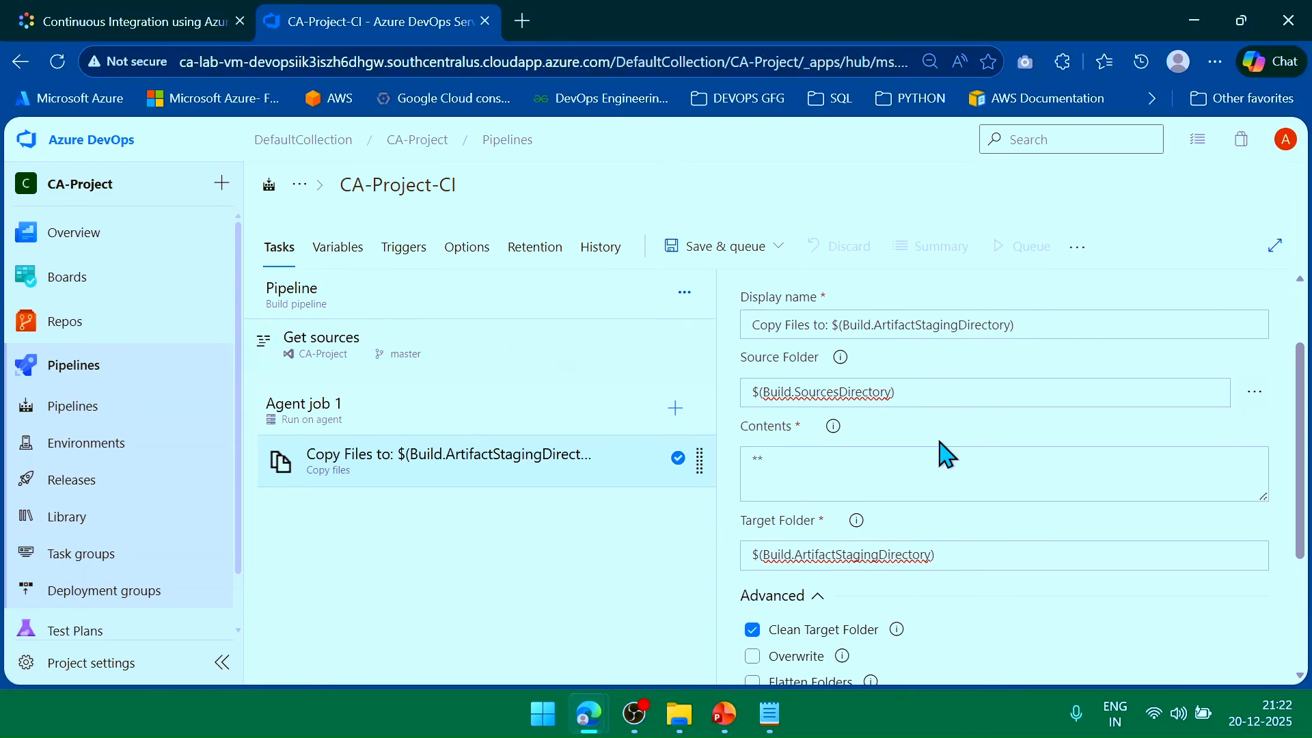
{"action": "scroll", "coordinate": [974, 430], "scroll_direction": "up", "scroll_amount": 1}
{"action": "scroll", "coordinate": [911, 462], "scroll_direction": "down", "scroll_amount": 1}
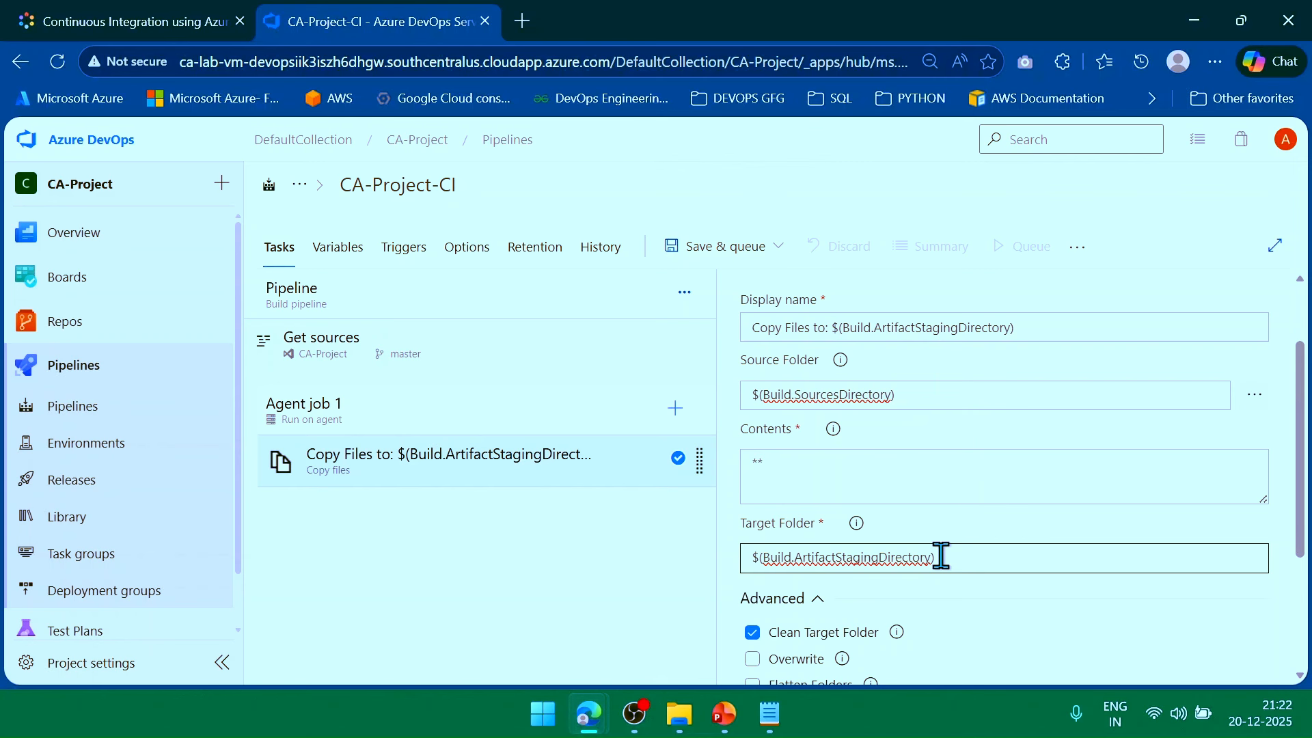
Add the Publish build artifacts task, found by searching 'bui', after Copy files in Agent job 1.
{"action": "left_click", "coordinate": [675, 410]}
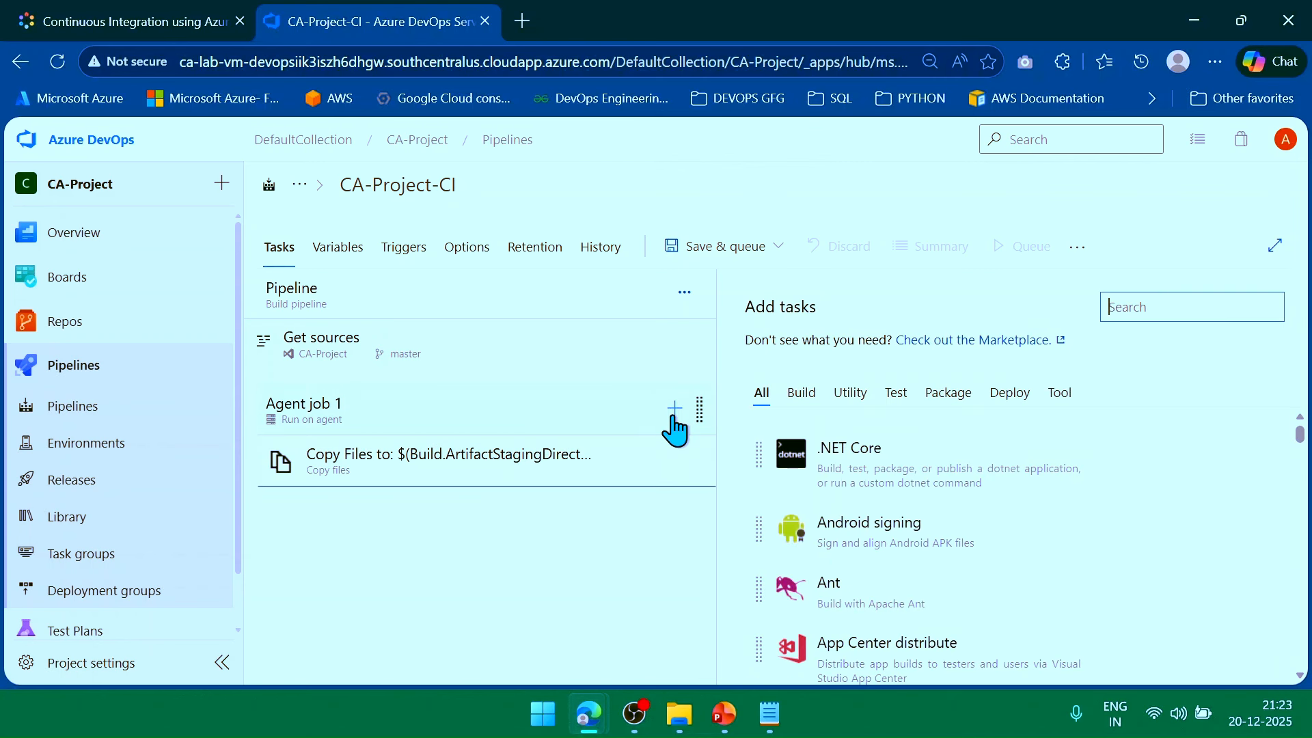
{"action": "mouse_move", "coordinate": [888, 492]}
{"action": "type", "text": "build"}
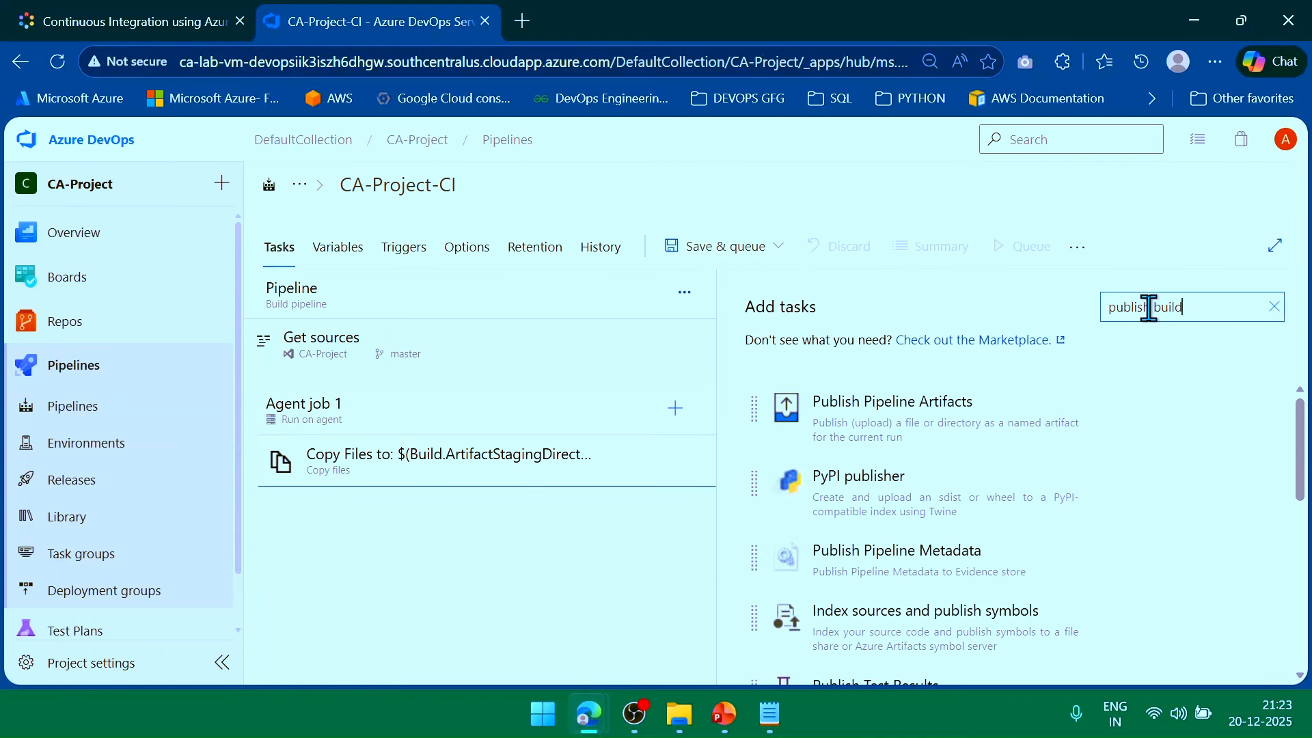
{"action": "mouse_move", "coordinate": [854, 422]}
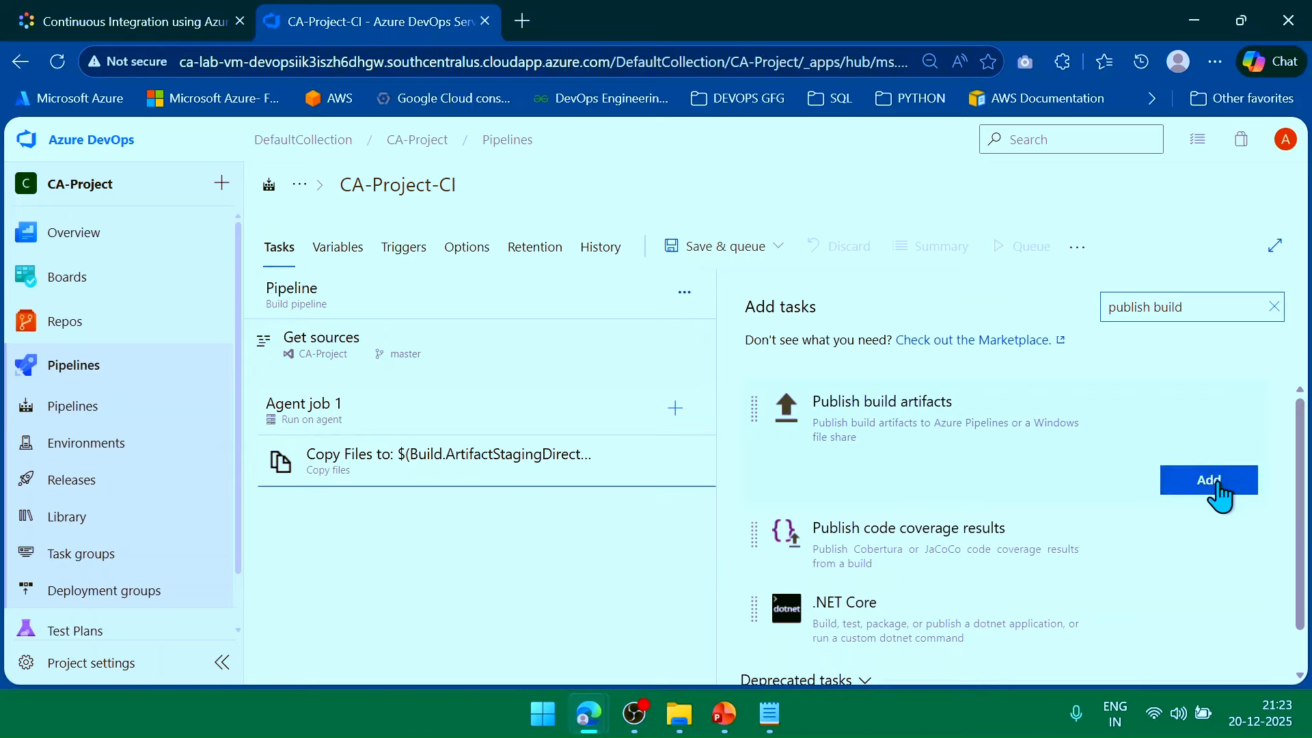
{"action": "left_click", "coordinate": [1209, 480]}
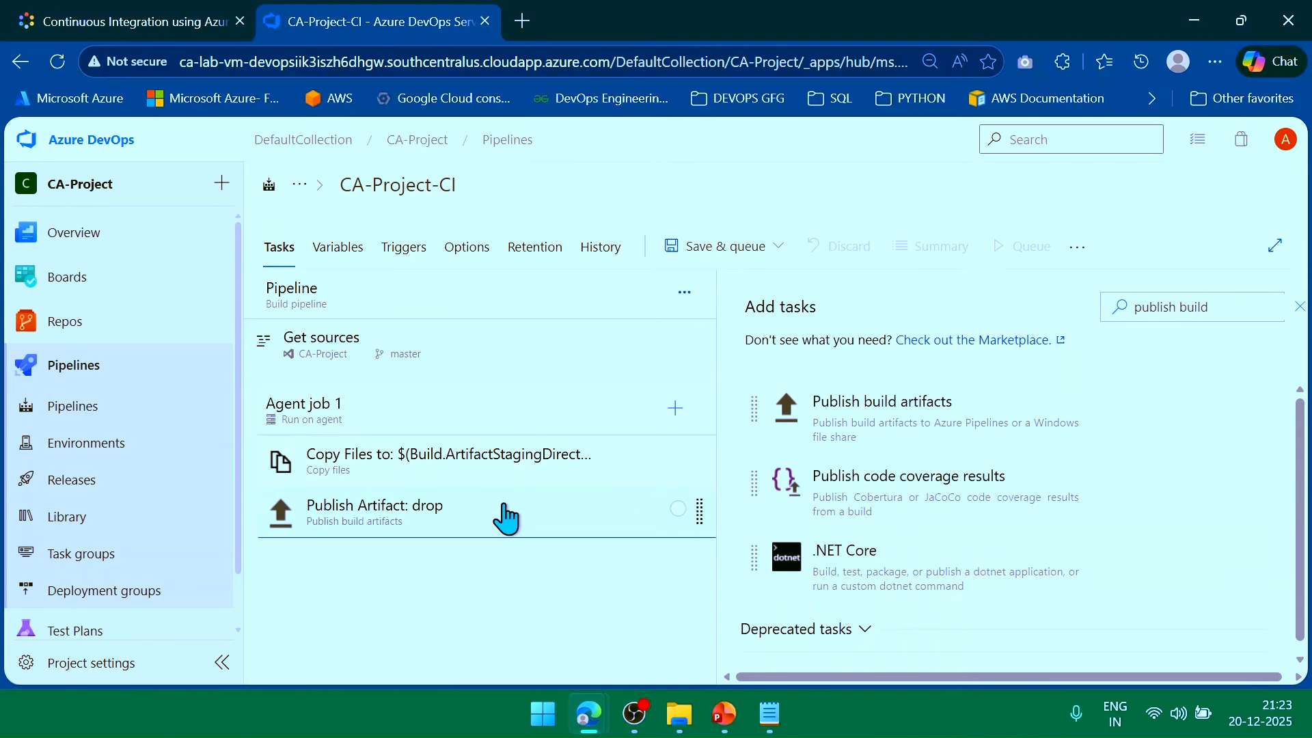
Review the Publish Artifact: drop fields and keep Azure Pipelines as the artifact publish location.
{"action": "left_click", "coordinate": [552, 526]}
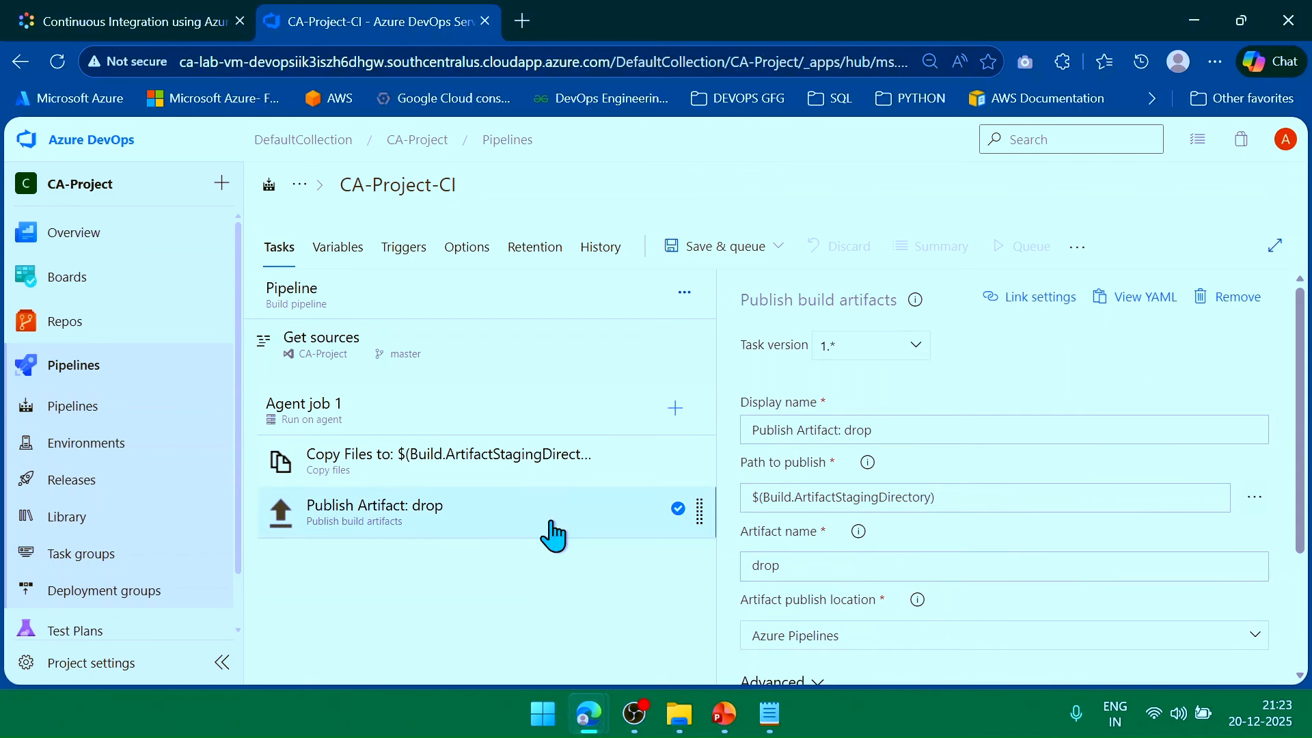
{"action": "scroll", "coordinate": [940, 390], "scroll_direction": "down", "scroll_amount": 2}
{"action": "scroll", "coordinate": [949, 376], "scroll_direction": "up", "scroll_amount": 2}
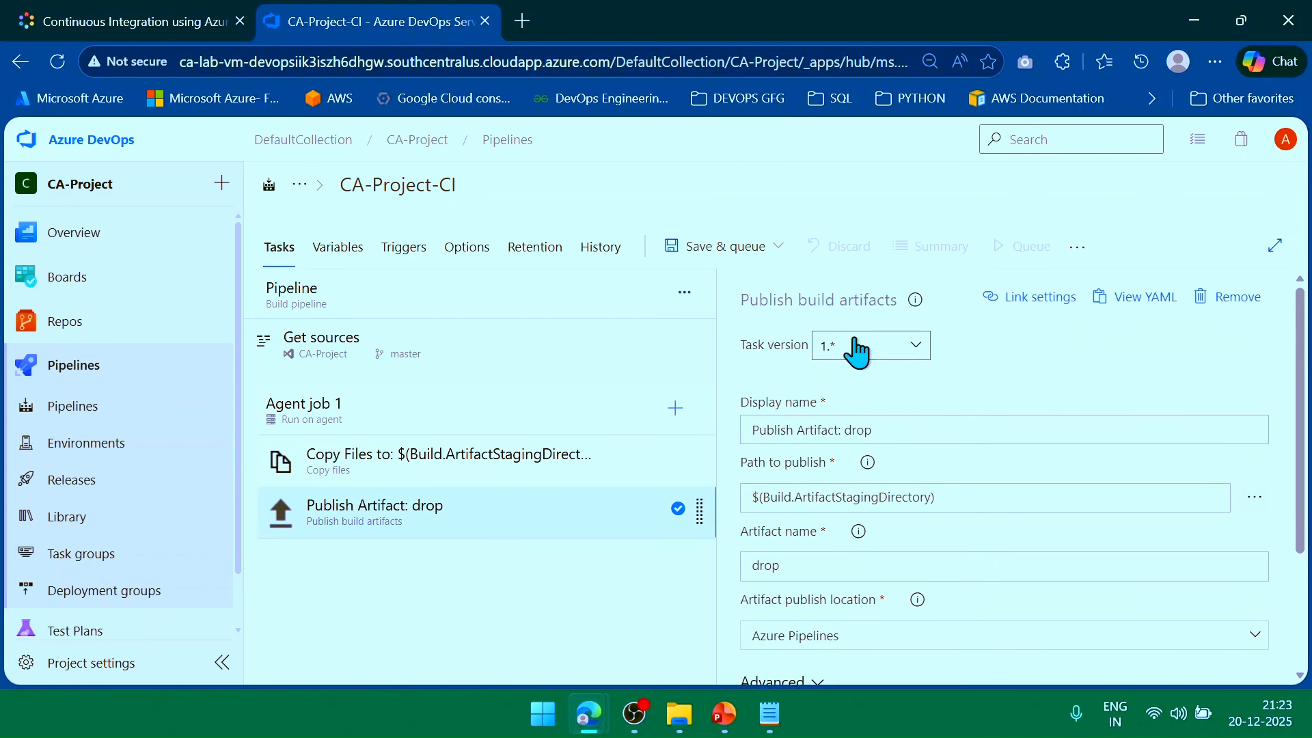
{"action": "scroll", "coordinate": [963, 369], "scroll_direction": "down", "scroll_amount": 2}
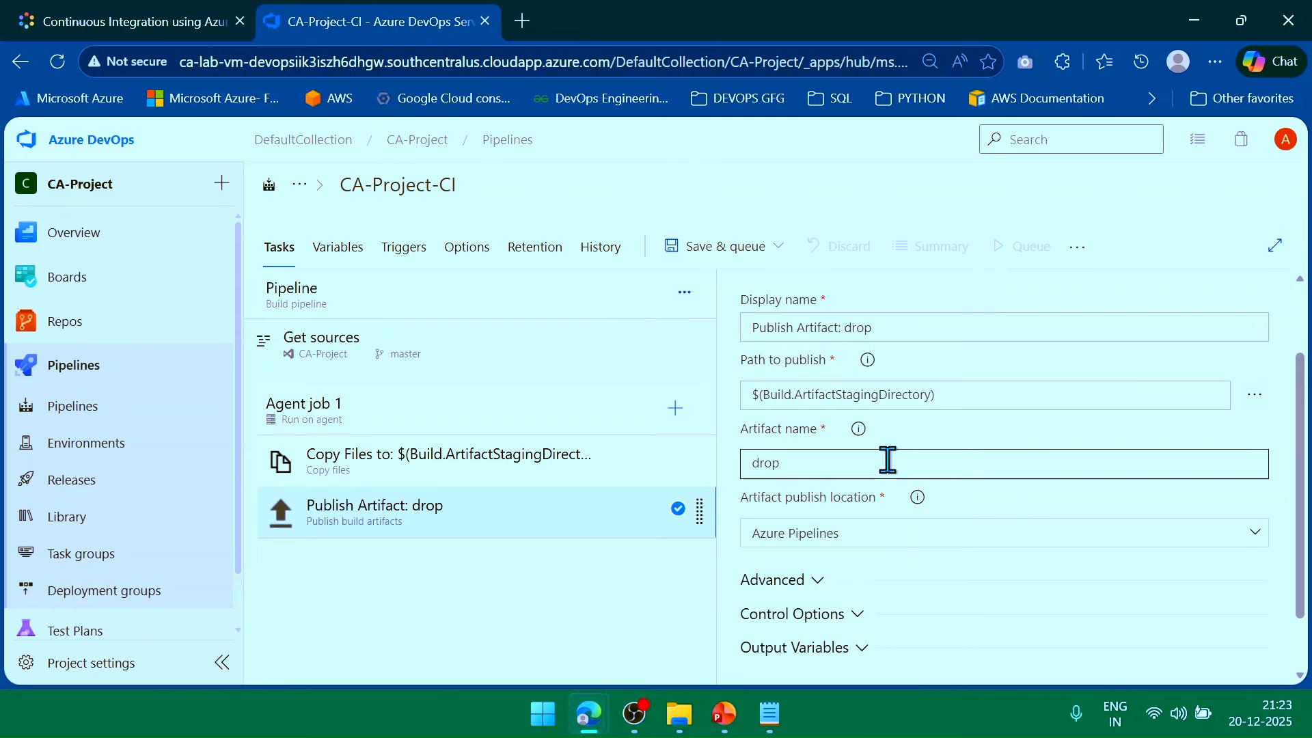
{"action": "scroll", "coordinate": [888, 461], "scroll_direction": "down", "scroll_amount": 2}
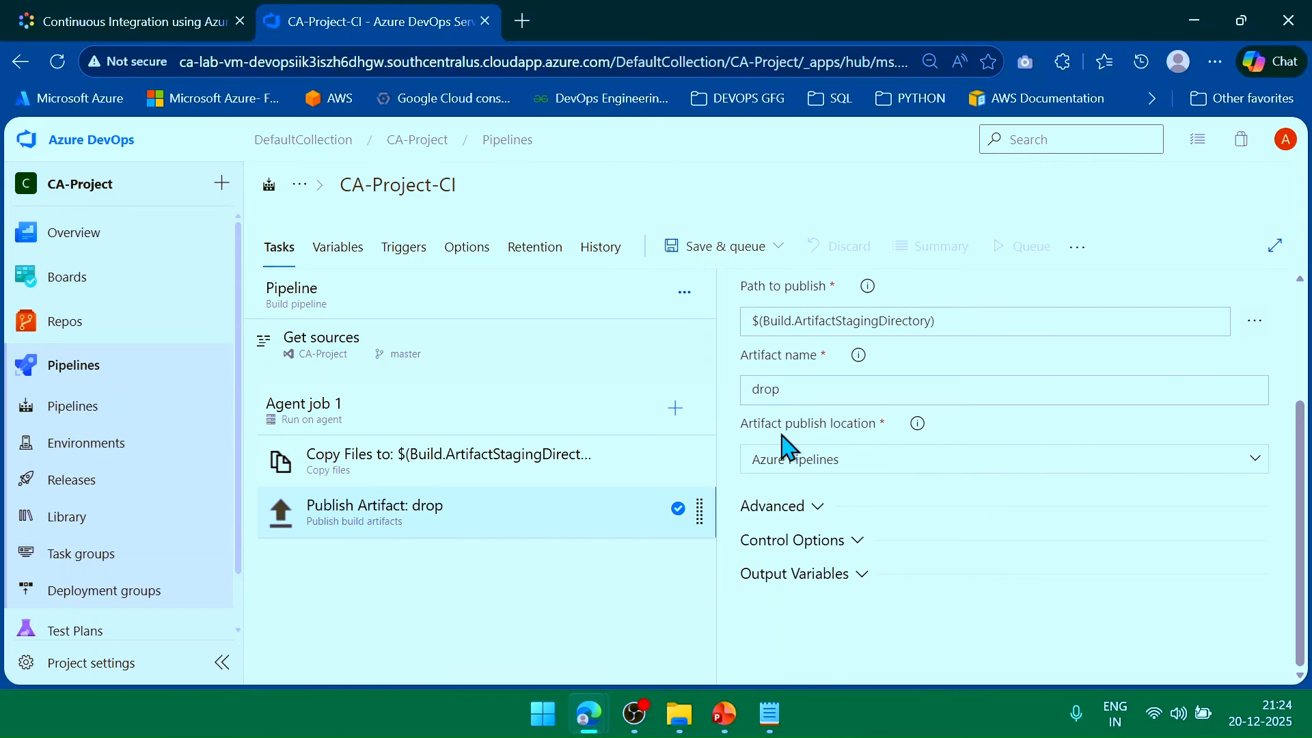
{"action": "left_click", "coordinate": [1266, 468]}
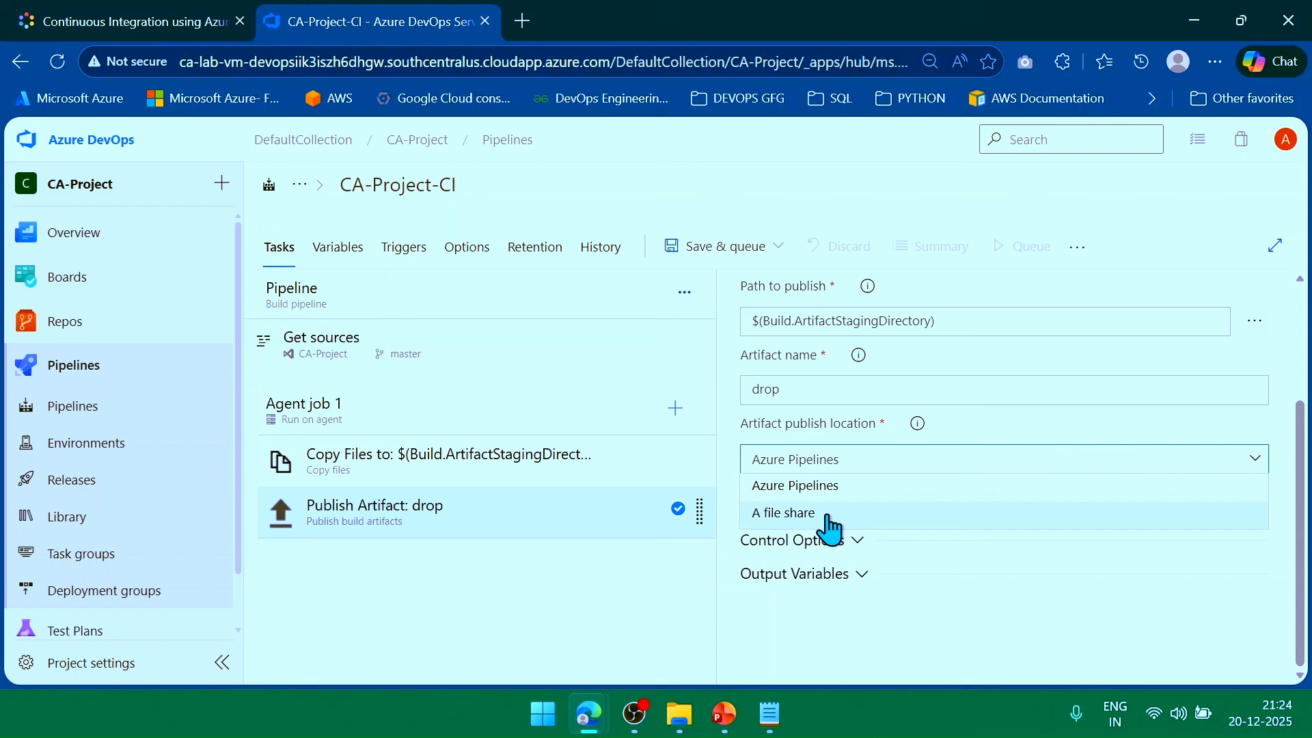
{"action": "left_click", "coordinate": [583, 629]}
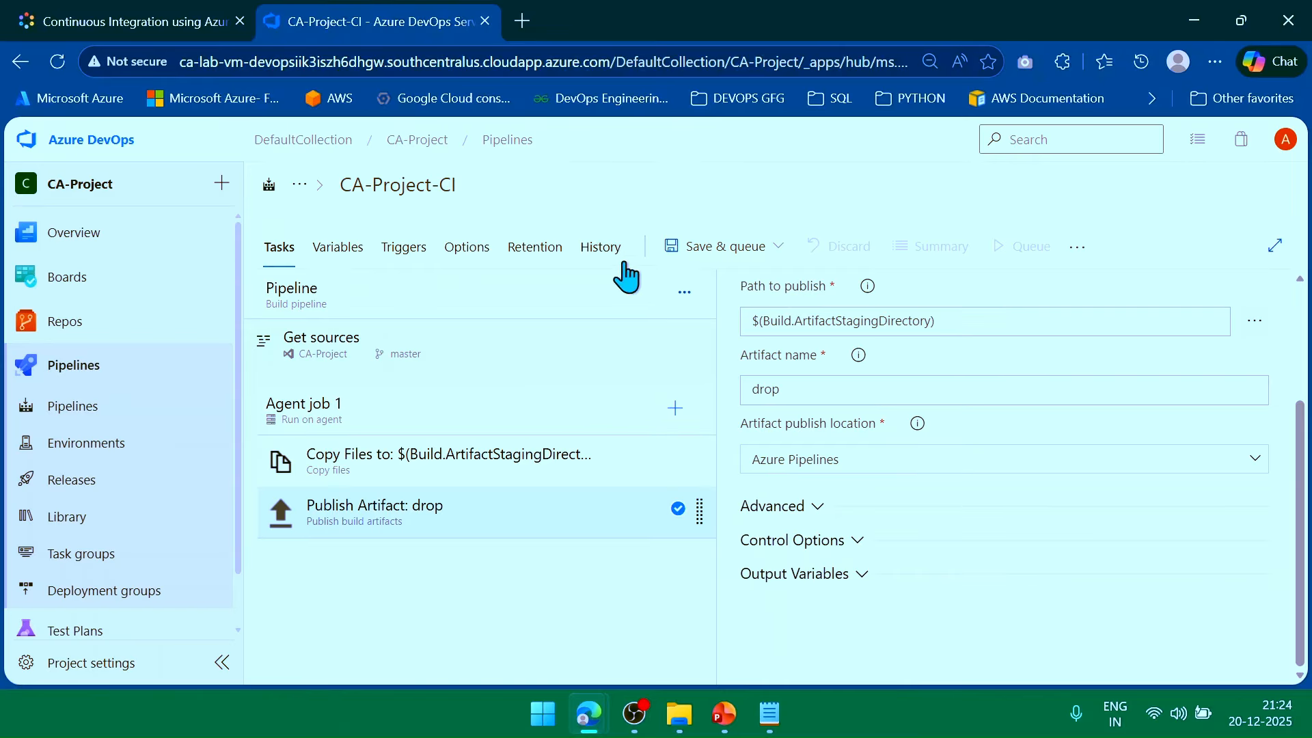
Enable continuous integration, select the Options page's status badge Image URL label, and bring Notepad alongside.
{"action": "left_click", "coordinate": [409, 249]}
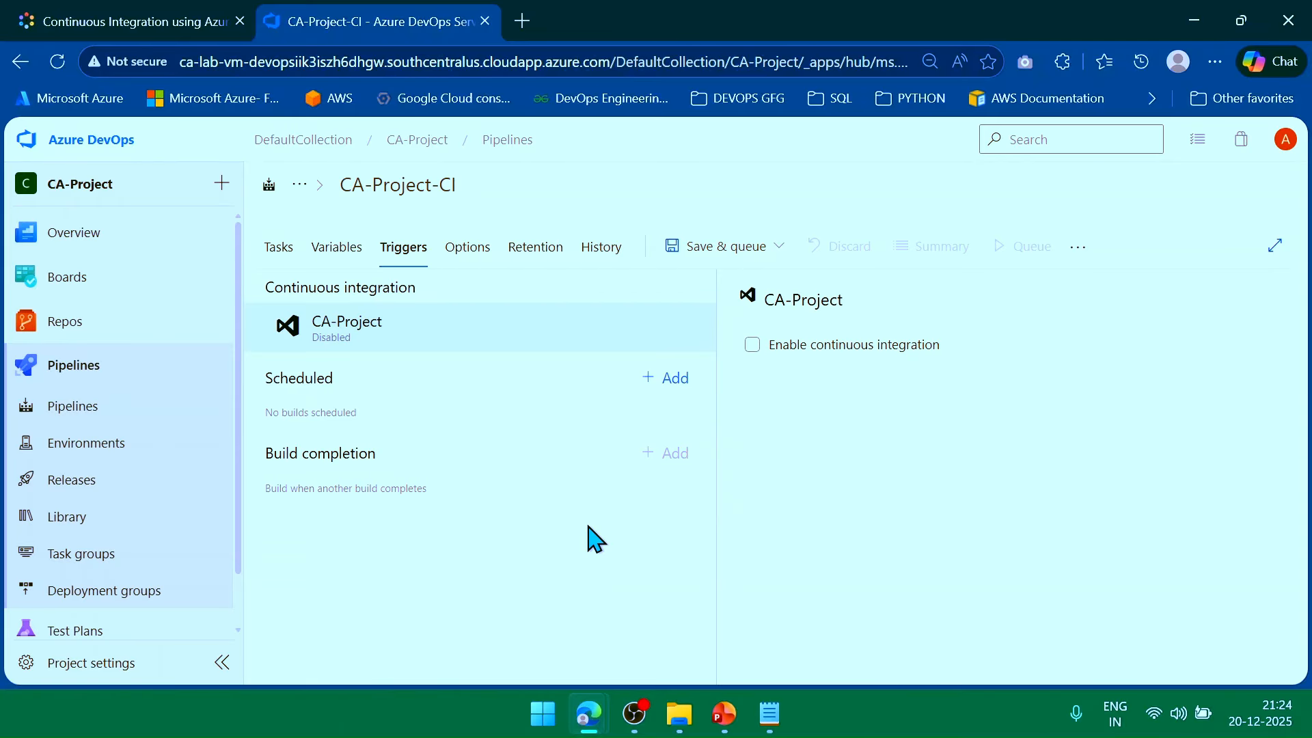
{"action": "left_click", "coordinate": [752, 345]}
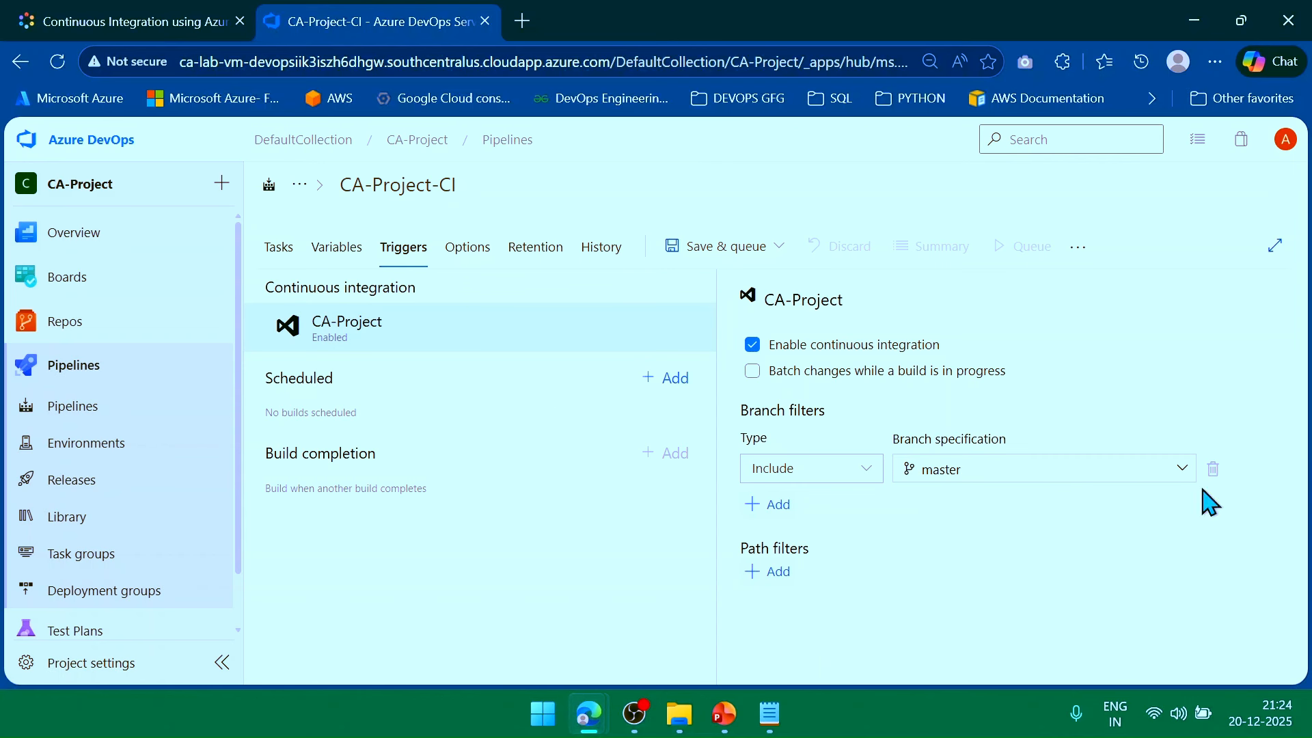
{"action": "left_click", "coordinate": [470, 256]}
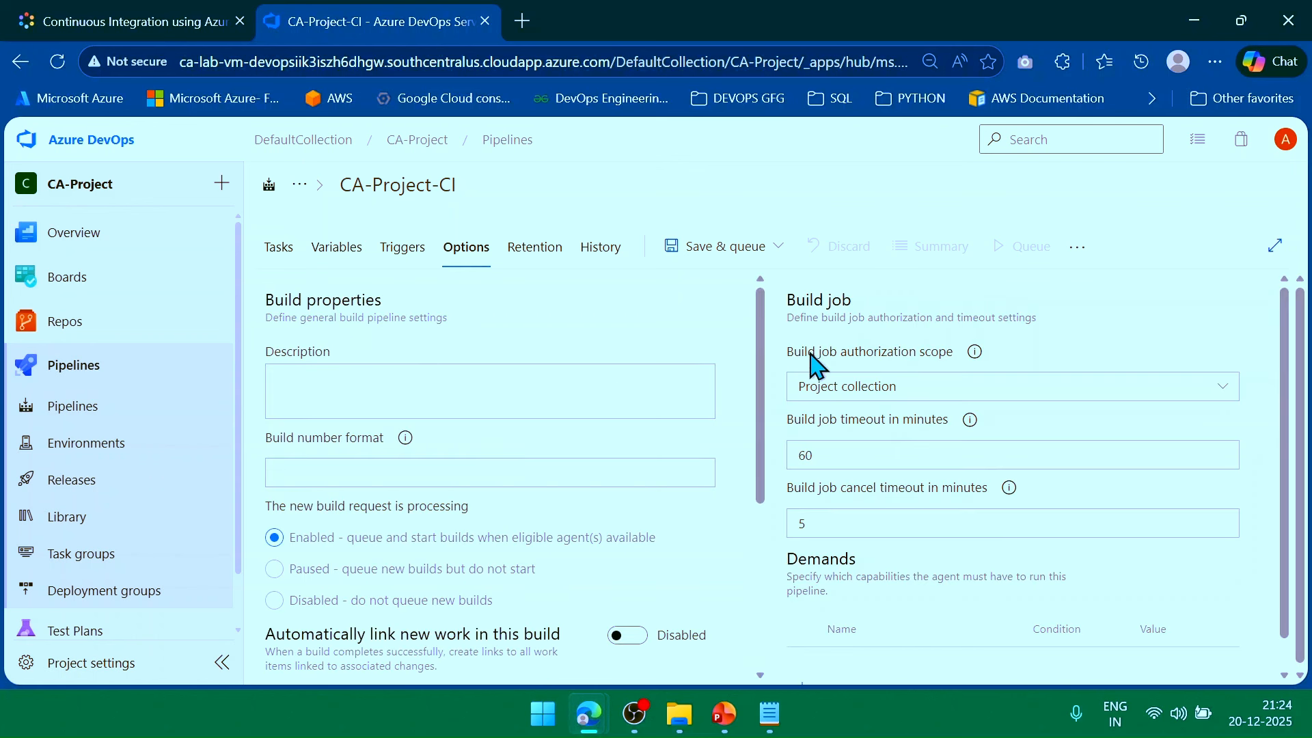
{"action": "scroll", "coordinate": [741, 458], "scroll_direction": "down", "scroll_amount": 4}
{"action": "scroll", "coordinate": [741, 458], "scroll_direction": "down", "scroll_amount": 1}
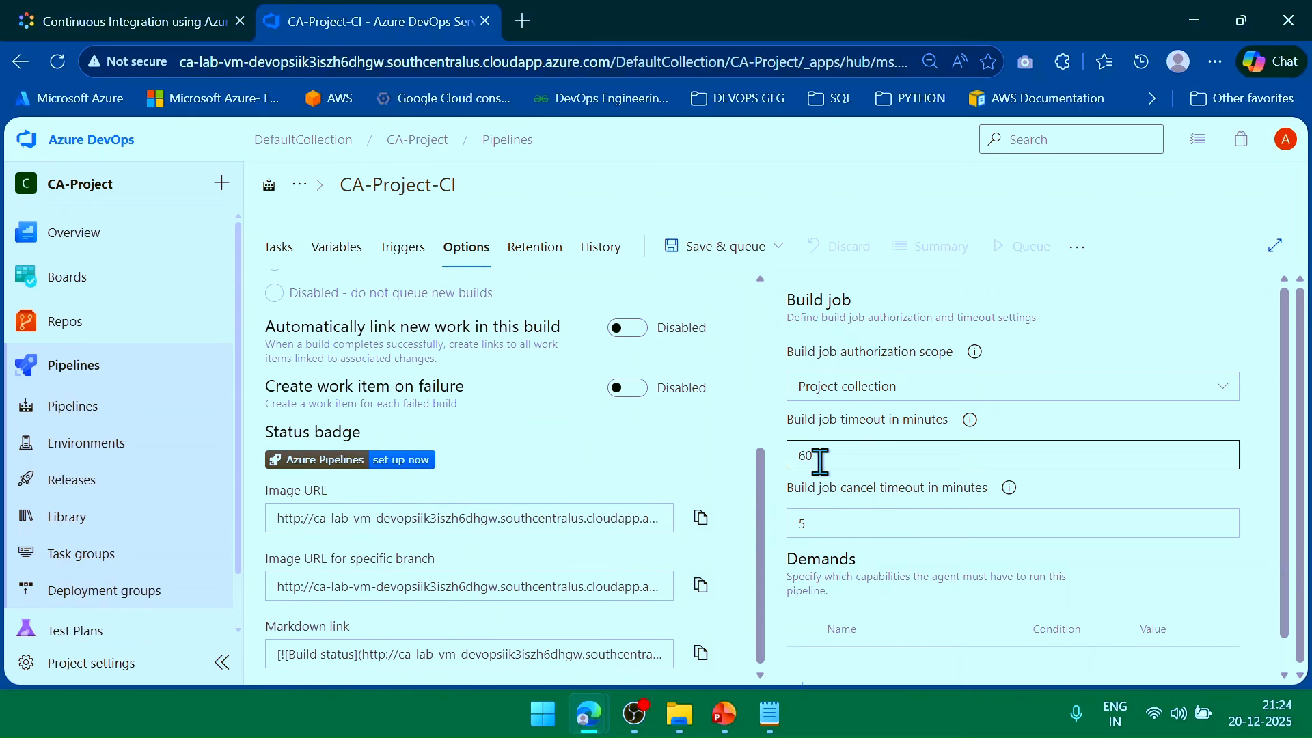
{"action": "scroll", "coordinate": [840, 519], "scroll_direction": "down", "scroll_amount": 1}
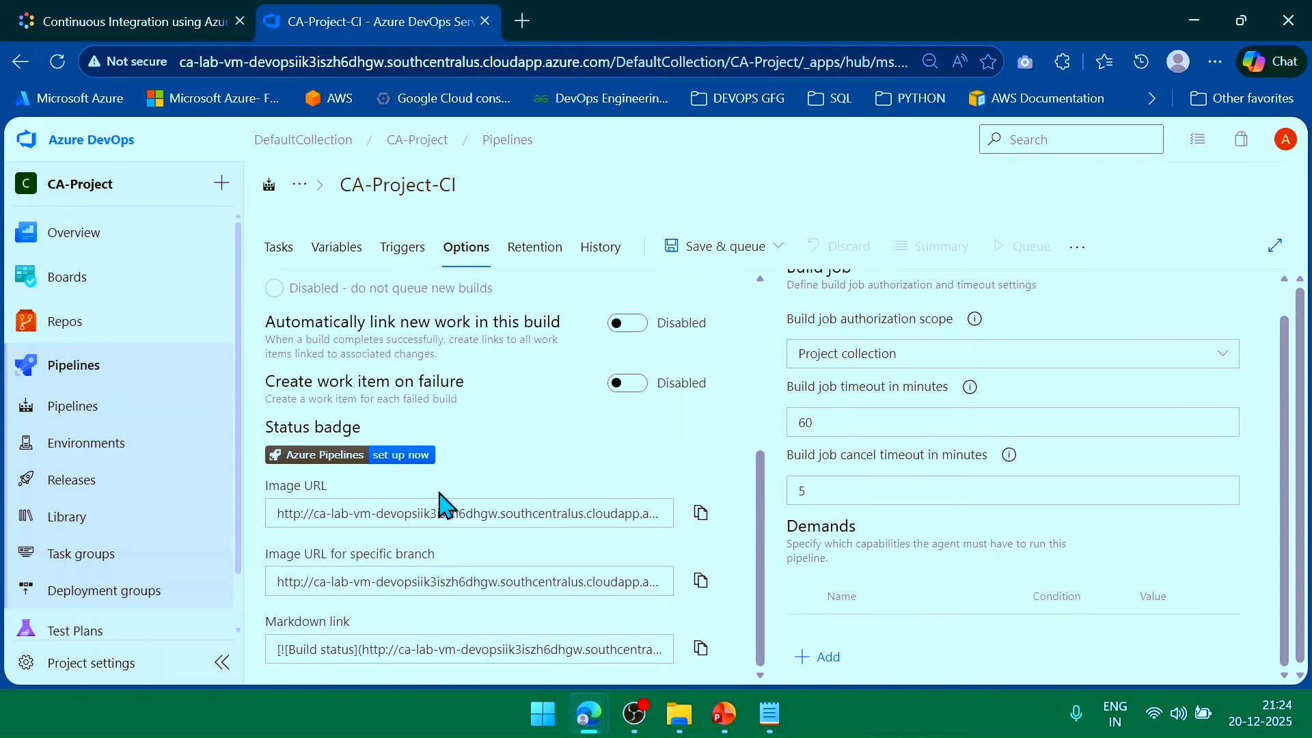
{"action": "triple_click", "coordinate": [291, 497]}
{"action": "key", "text": "ctrl+c"}
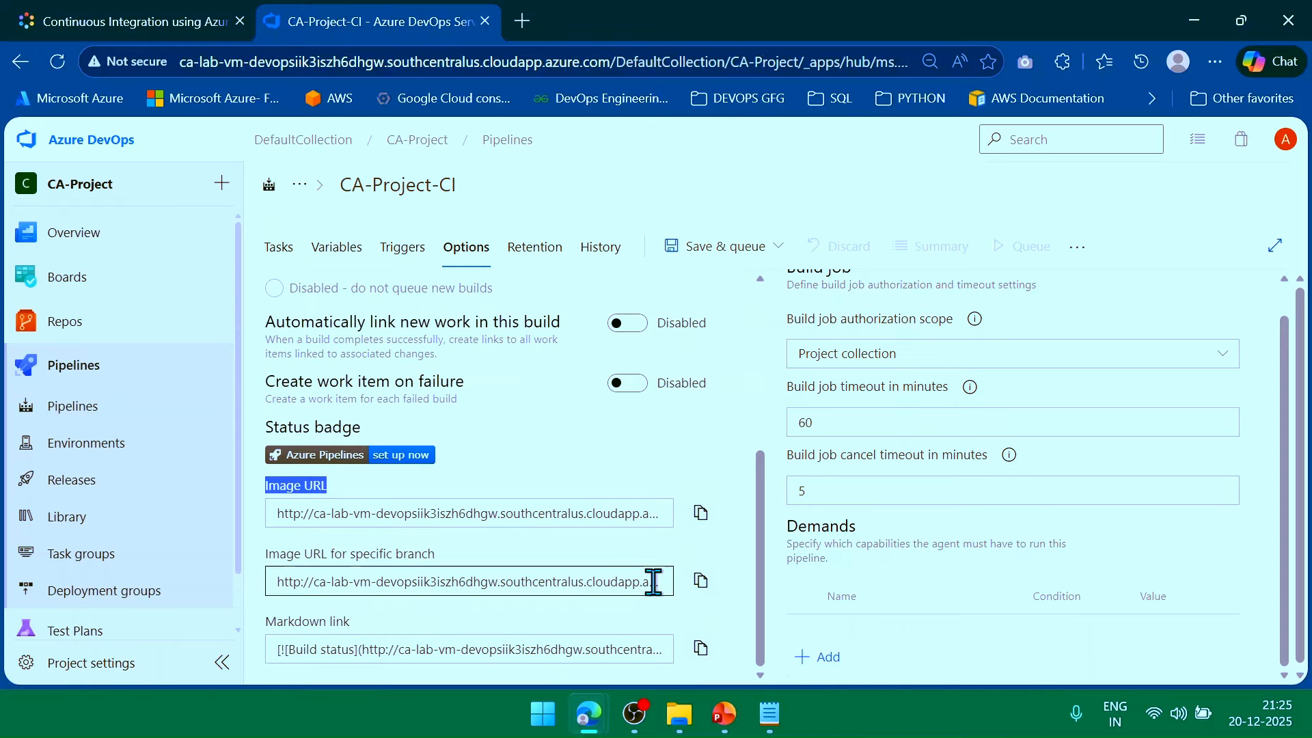
{"action": "left_click", "coordinate": [771, 716]}
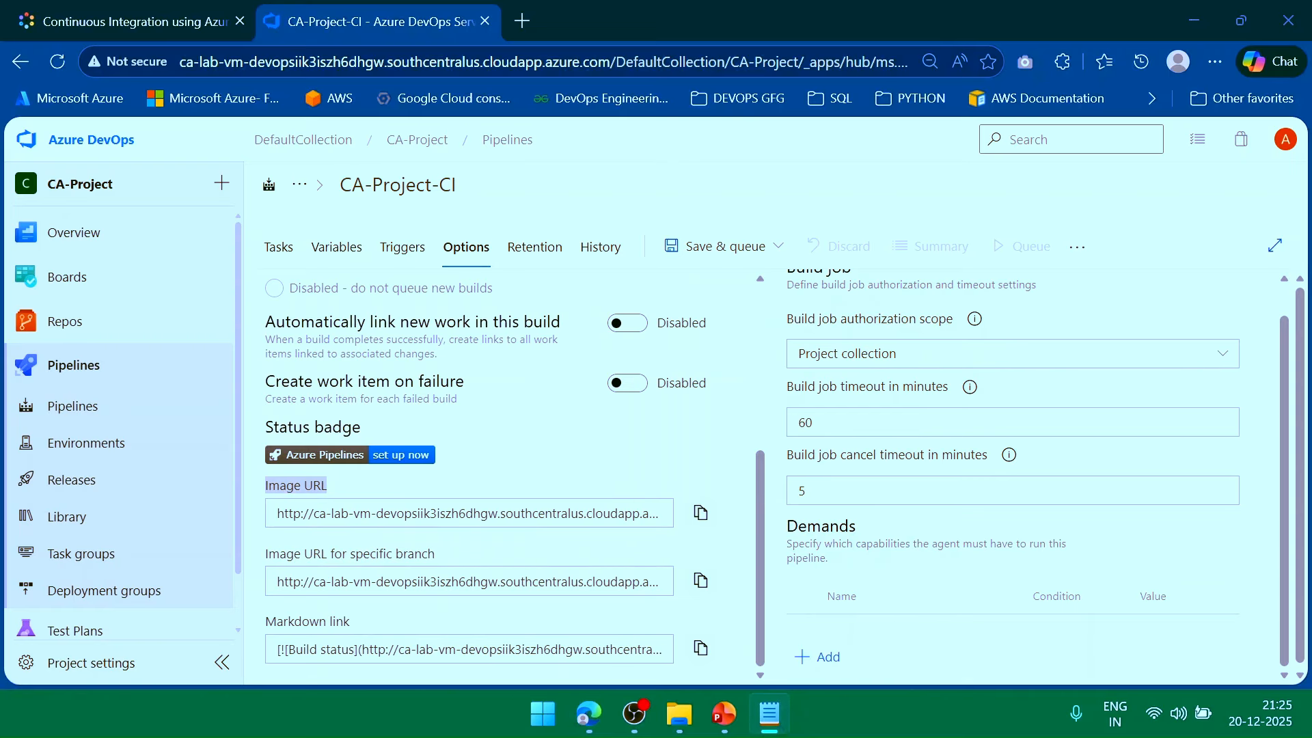
{"action": "left_click_drag", "start_coordinate": [1172, 218], "coordinate": [1224, 84]}
Paste the Image URL label and the badge image URL into the Notepad note.
{"action": "key", "text": "ctrl+v"}
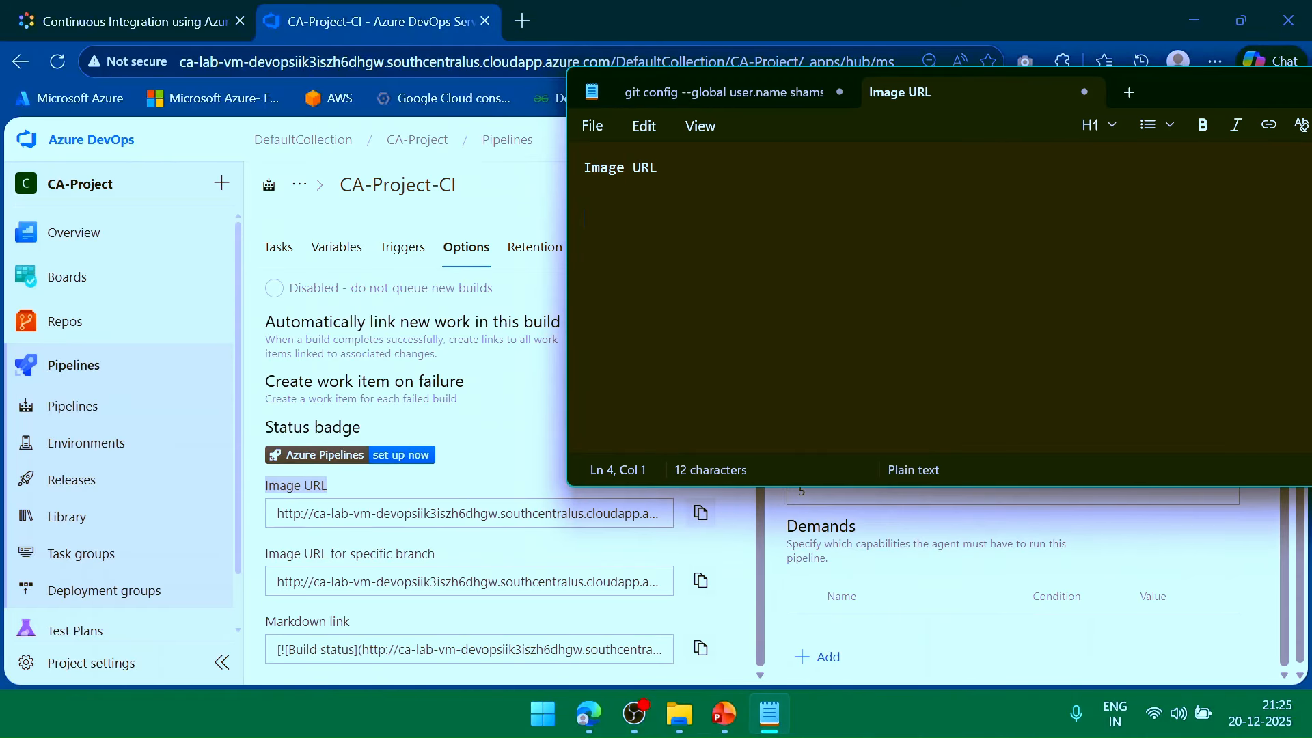
{"action": "left_click", "coordinate": [700, 513]}
{"action": "left_click", "coordinate": [769, 714]}
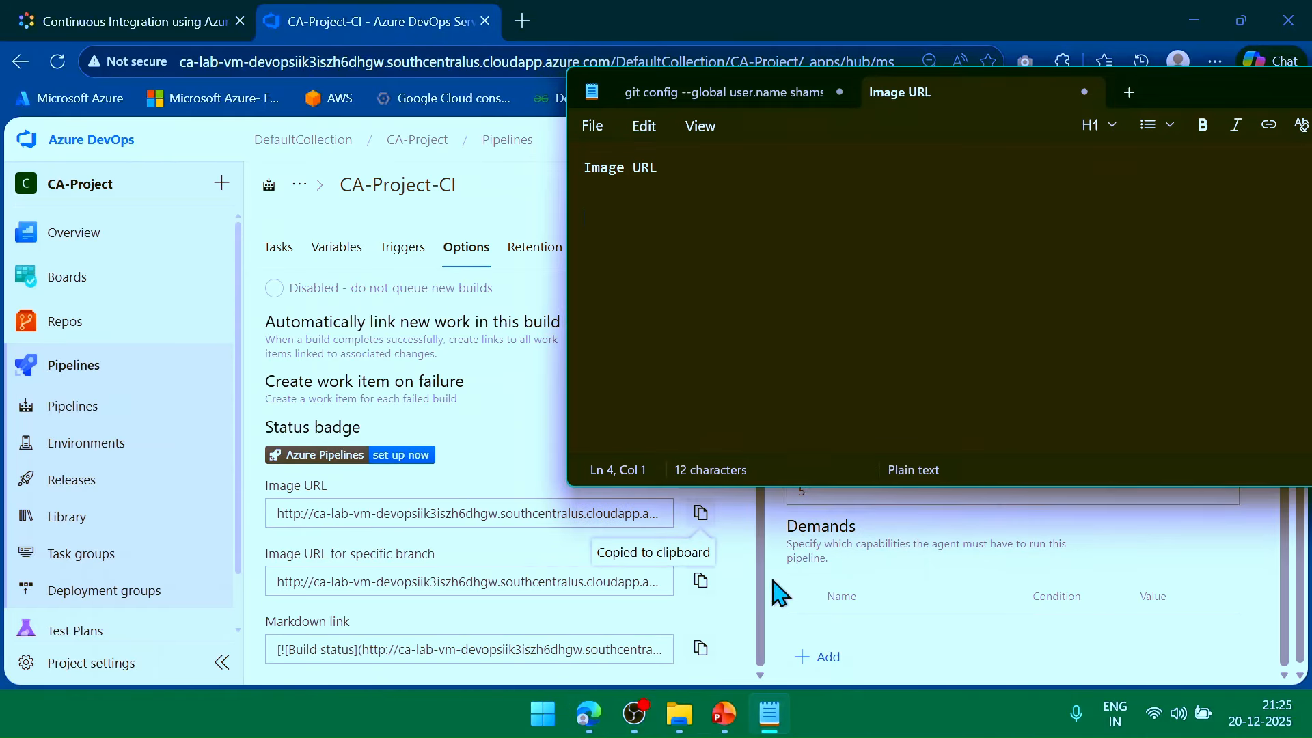
{"action": "key", "text": "ctrl+v"}
{"action": "key", "text": "Return"}
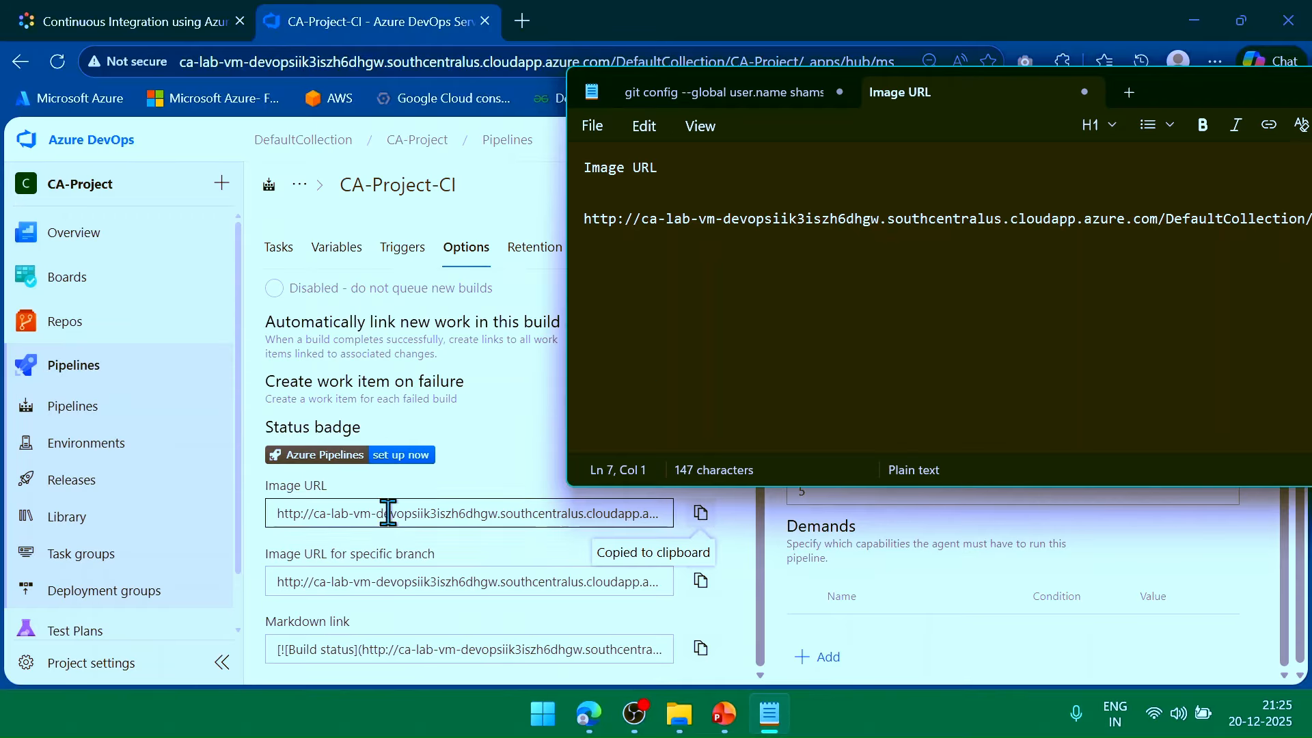
Add the 'Image URL for specific branch' label and the master-branch image URL to the note.
{"action": "triple_click", "coordinate": [382, 555]}
{"action": "key", "text": "ctrl+c"}
{"action": "left_click", "coordinate": [769, 714]}
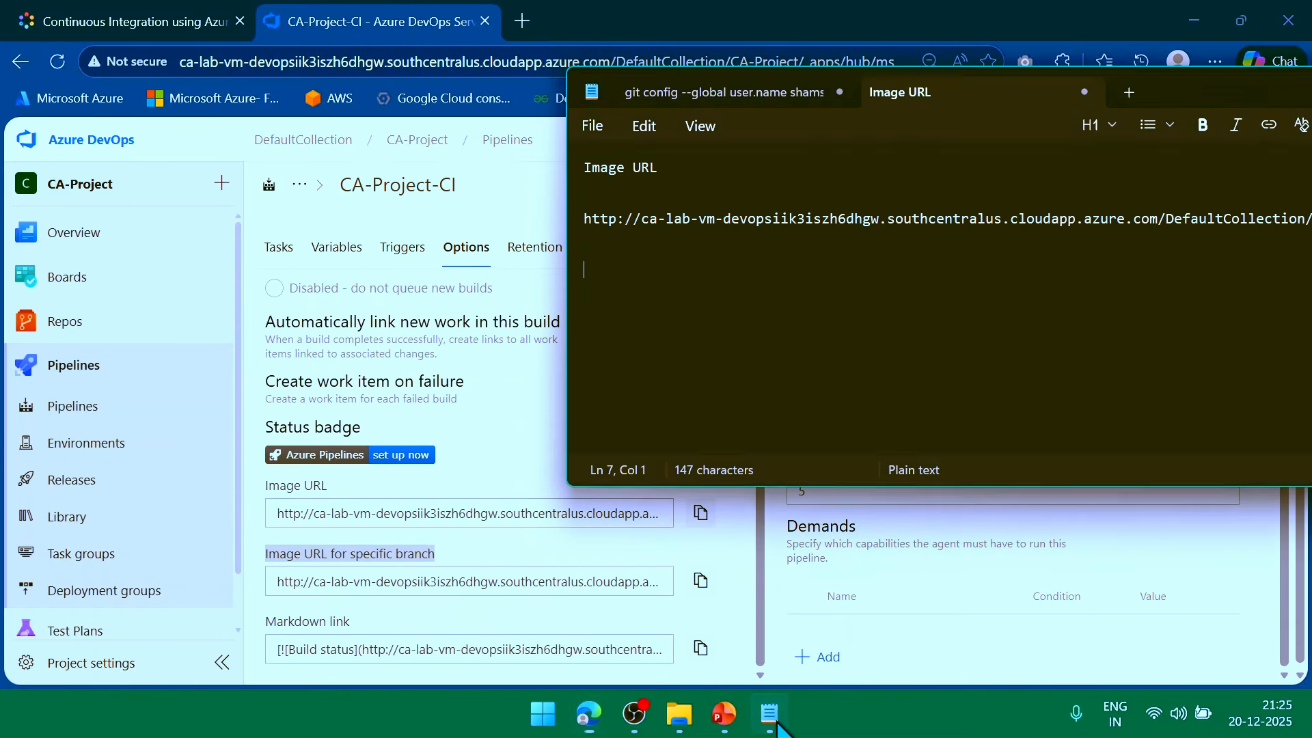
{"action": "key", "text": "ctrl+v"}
{"action": "key", "text": "Return"}
{"action": "key", "text": "Return"}
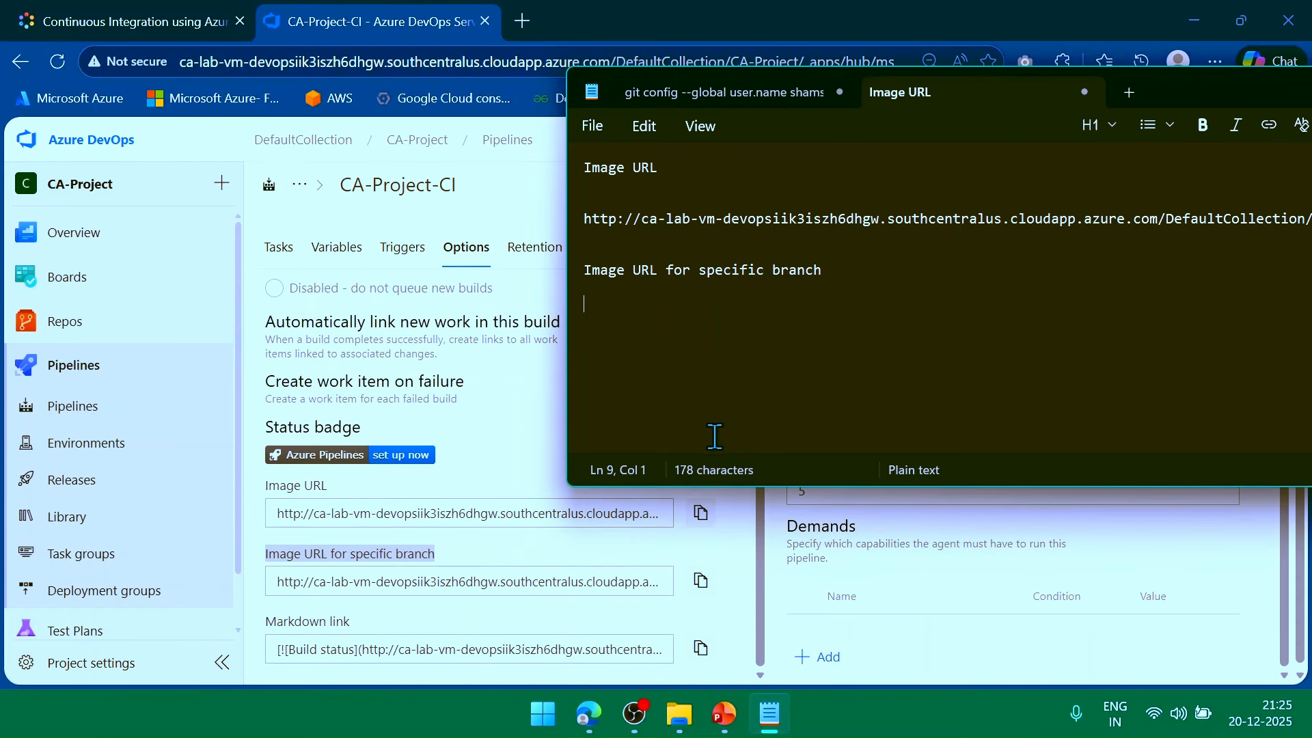
{"action": "left_click", "coordinate": [700, 580]}
{"action": "left_click", "coordinate": [770, 714]}
{"action": "key", "text": "ctrl+v"}
{"action": "key", "text": "Return"}
{"action": "key", "text": "Return"}
{"action": "key", "text": "Return"}
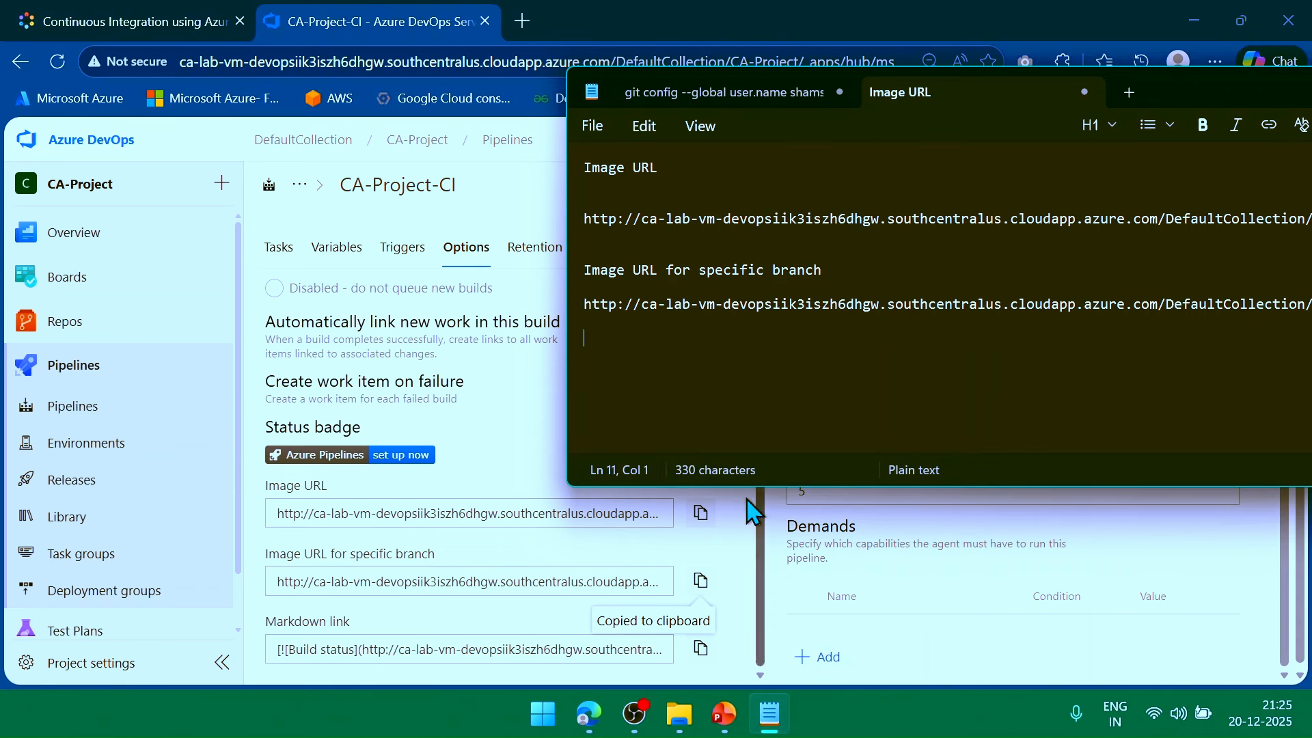
Add the Markdown label and the Markdown status-badge link to the note.
{"action": "left_click", "coordinate": [342, 625]}
{"action": "triple_click", "coordinate": [340, 624]}
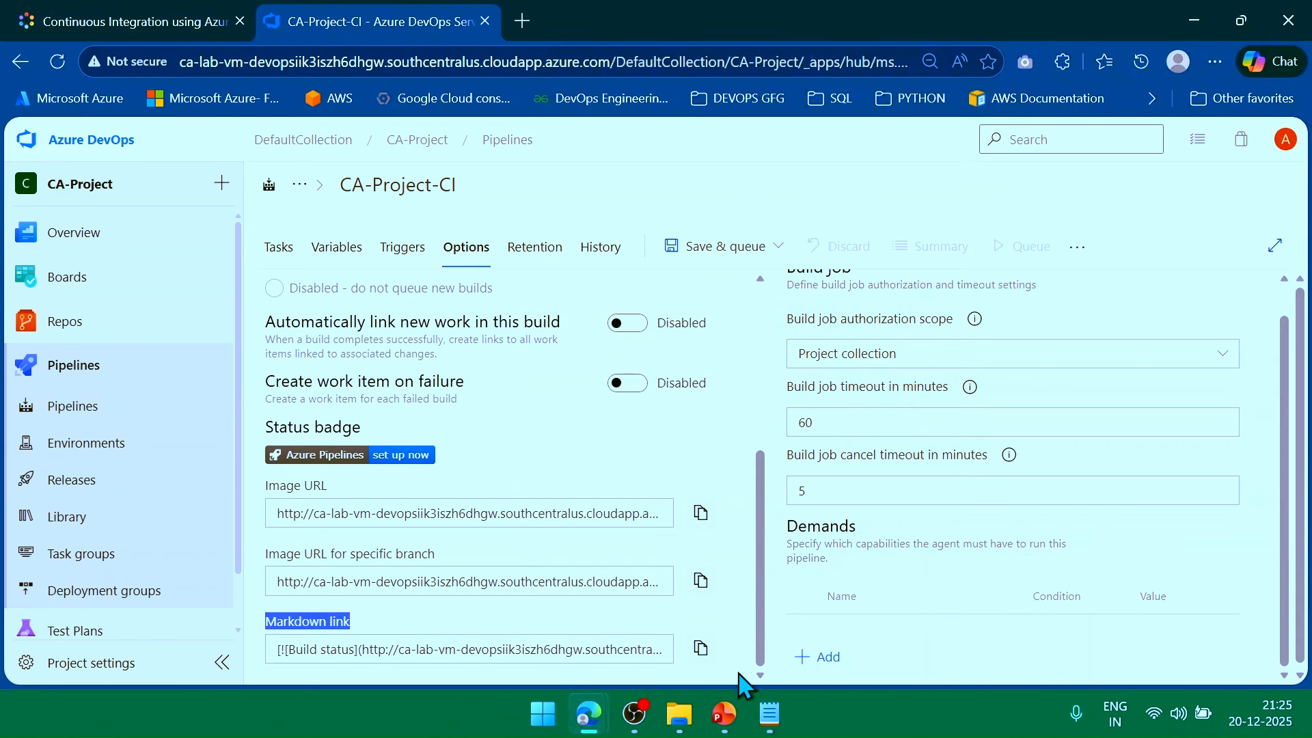
{"action": "left_click", "coordinate": [770, 714]}
{"action": "key", "text": "Return"}
{"action": "key", "text": "Return"}
{"action": "key", "text": "ctrl+v"}
{"action": "key", "text": "Return"}
{"action": "key", "text": "Return"}
{"action": "key", "text": "Return"}
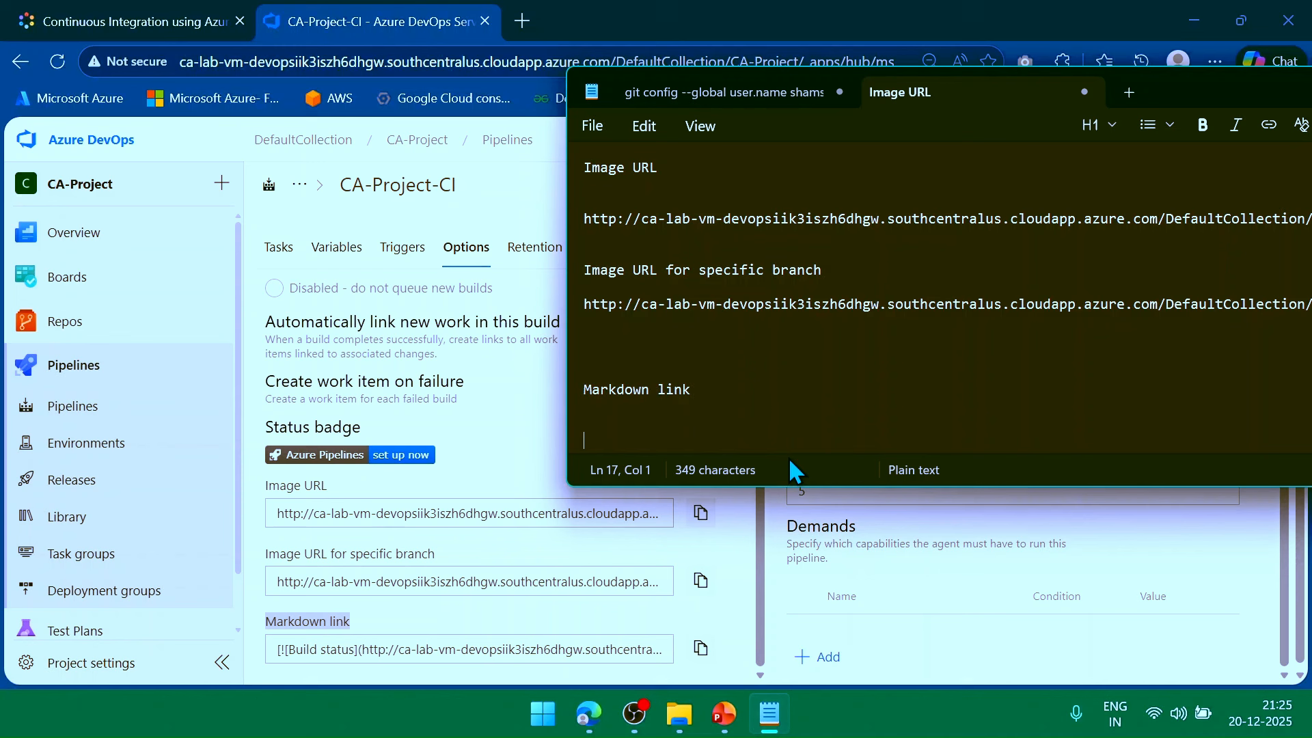
{"action": "left_click", "coordinate": [743, 616]}
{"action": "left_click", "coordinate": [700, 647]}
{"action": "left_click", "coordinate": [770, 714]}
{"action": "key", "text": "ctrl+v"}
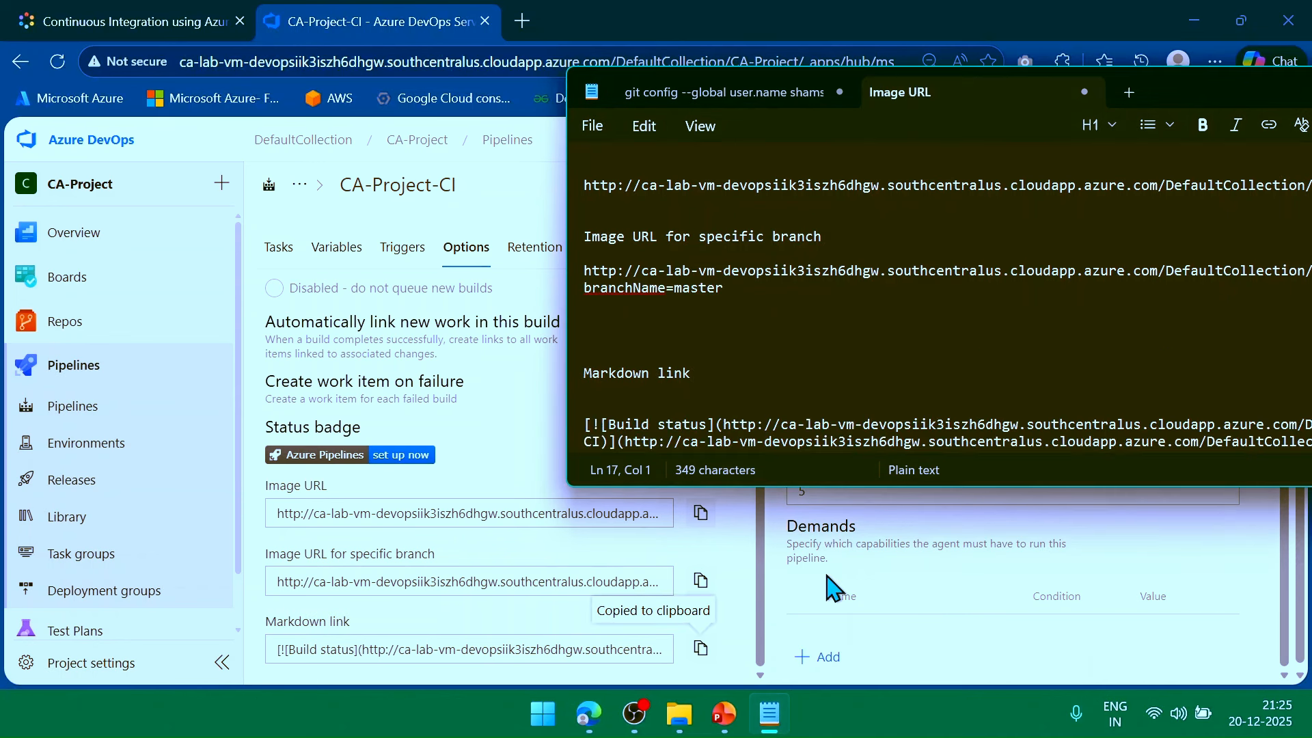
{"action": "key", "text": "Return"}
{"action": "key", "text": "Return"}
{"action": "key", "text": "Return"}
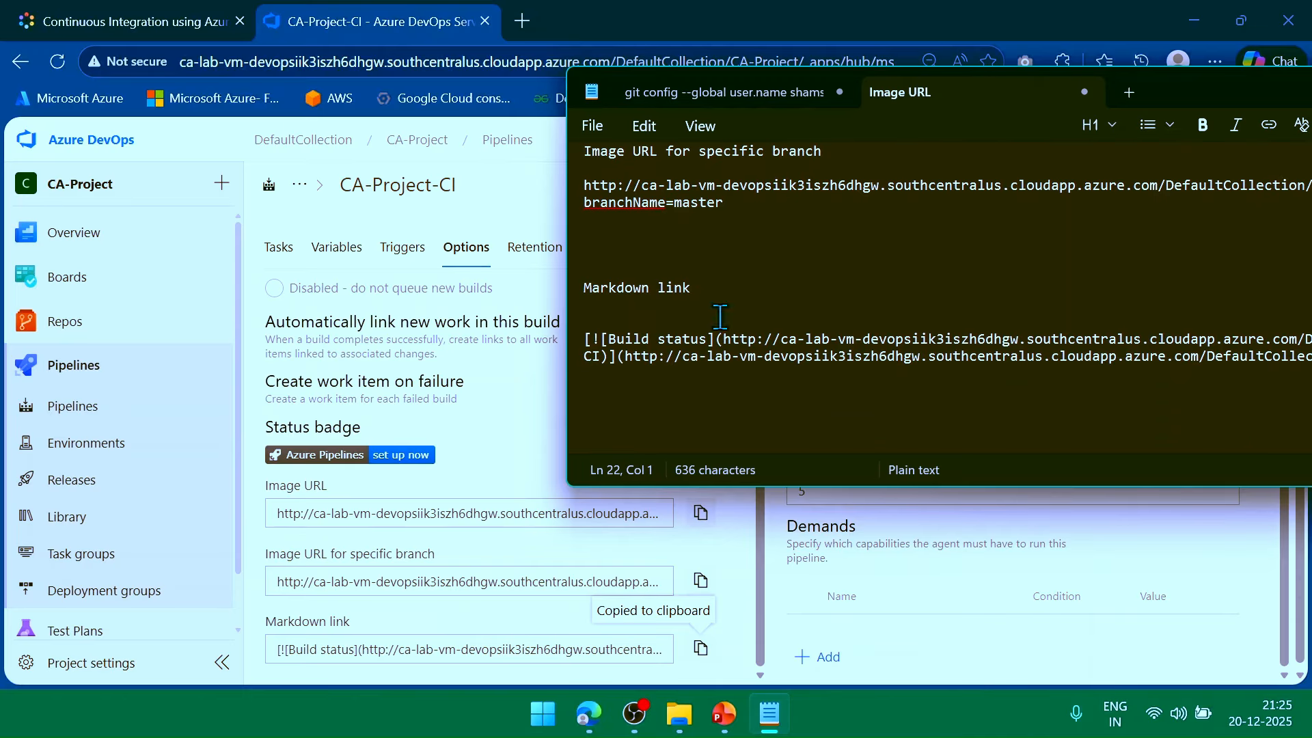
{"action": "left_click", "coordinate": [417, 10]}
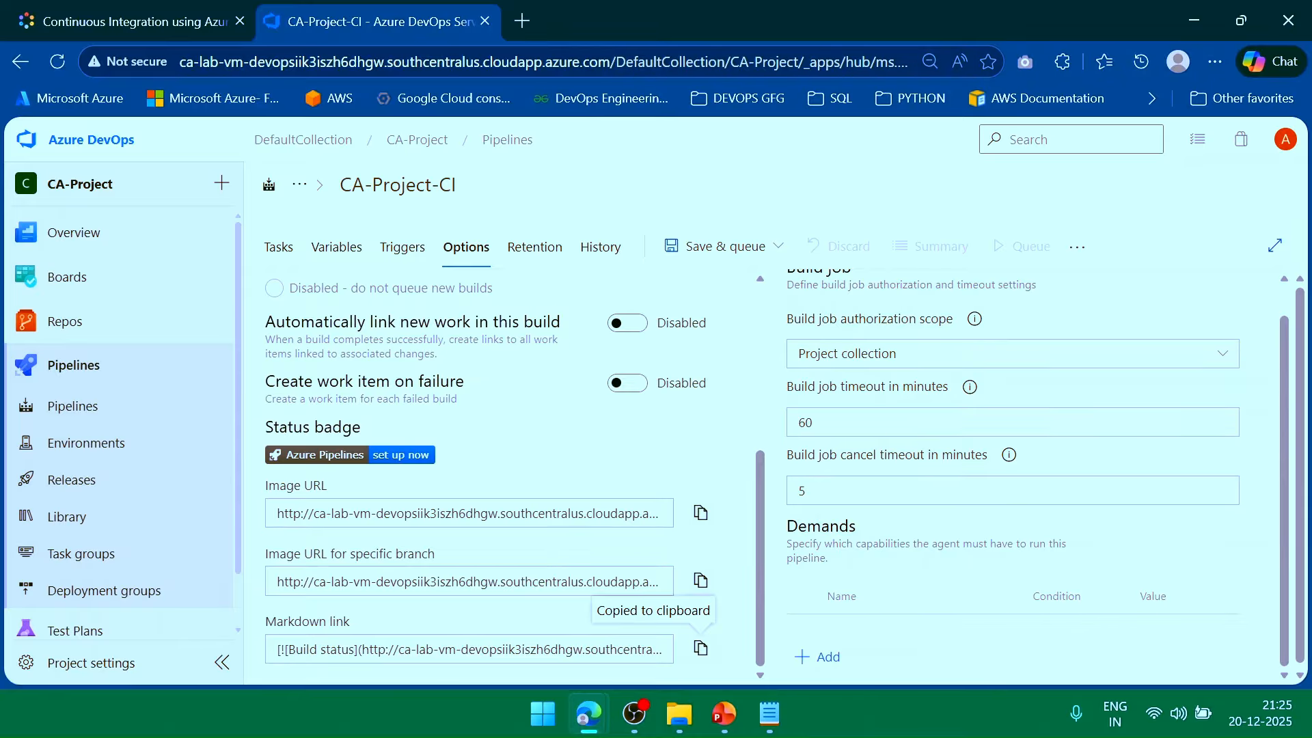
Save the CA-Project-CI pipeline to the root folder \ without queuing a build.
{"action": "left_click", "coordinate": [778, 247]}
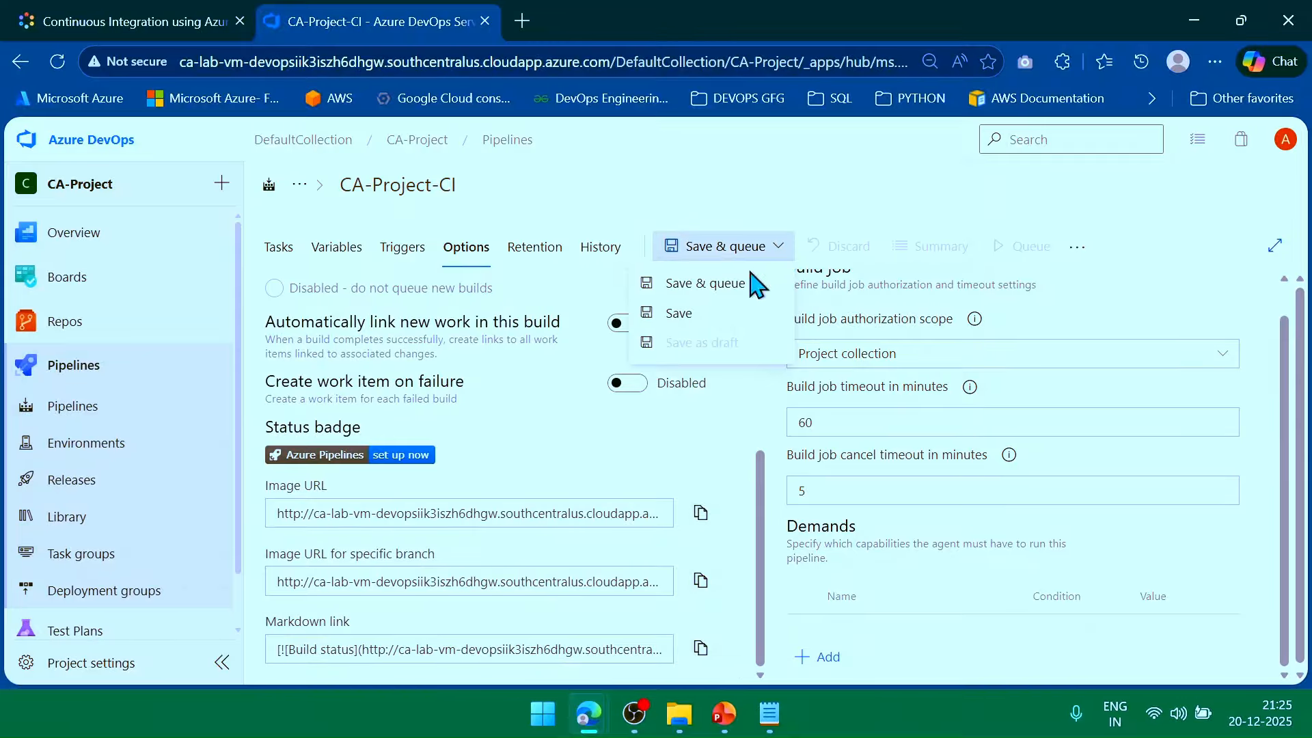
{"action": "left_click", "coordinate": [680, 313]}
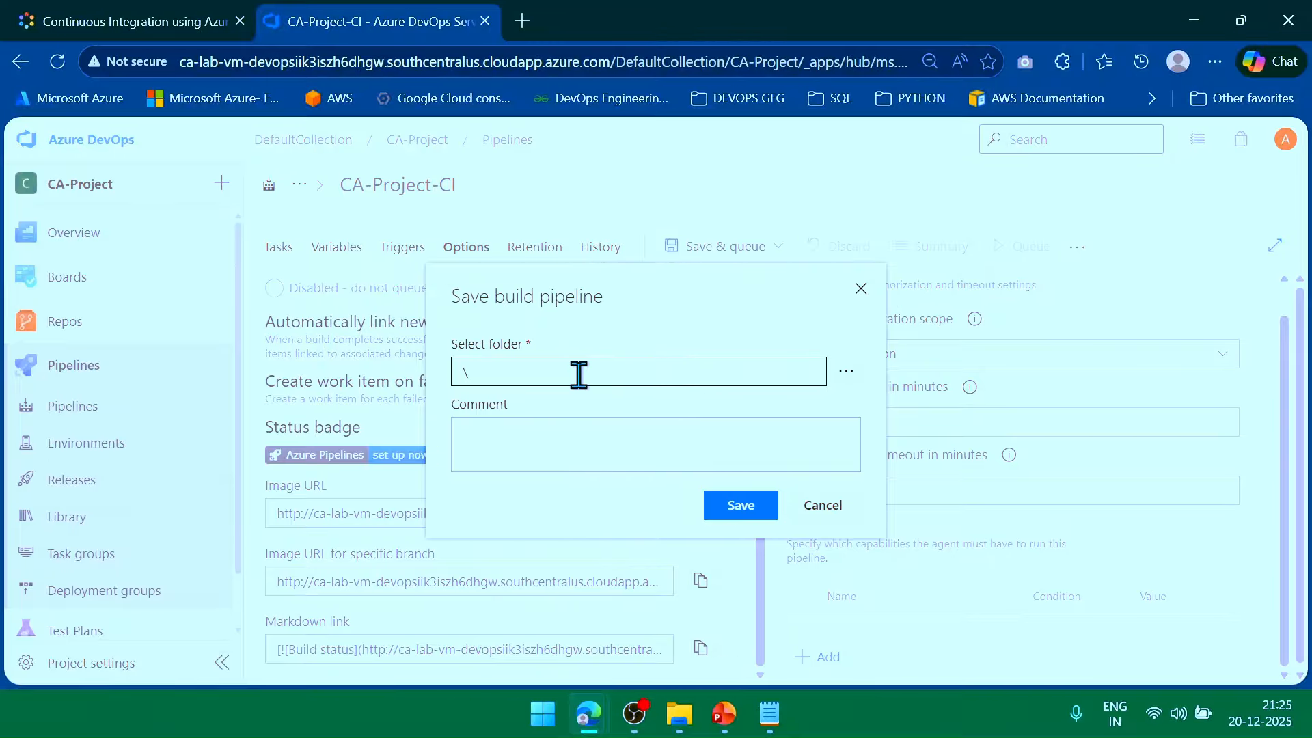
{"action": "left_click", "coordinate": [735, 506]}
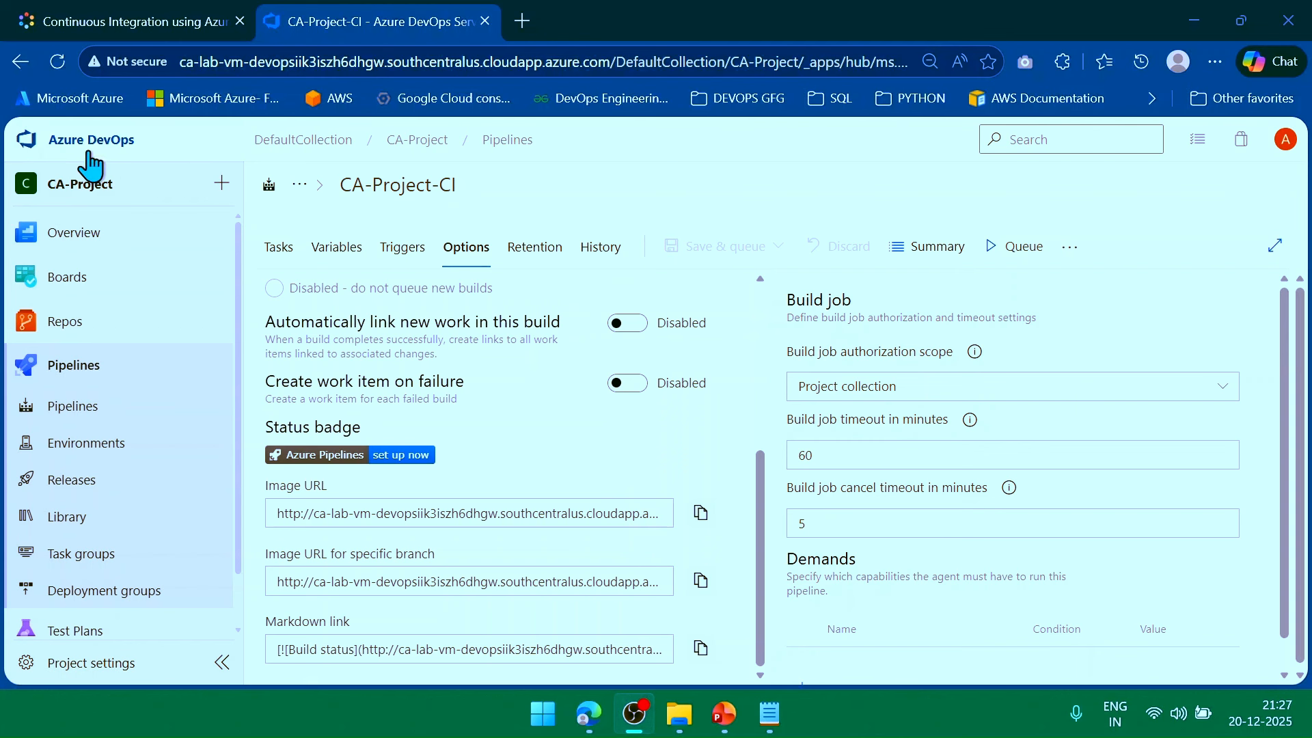
In a new tab, go to CA-Project > Pipelines > CA-Project-CI and start a manual run.
{"action": "right_click", "coordinate": [95, 140]}
{"action": "left_click", "coordinate": [153, 160]}
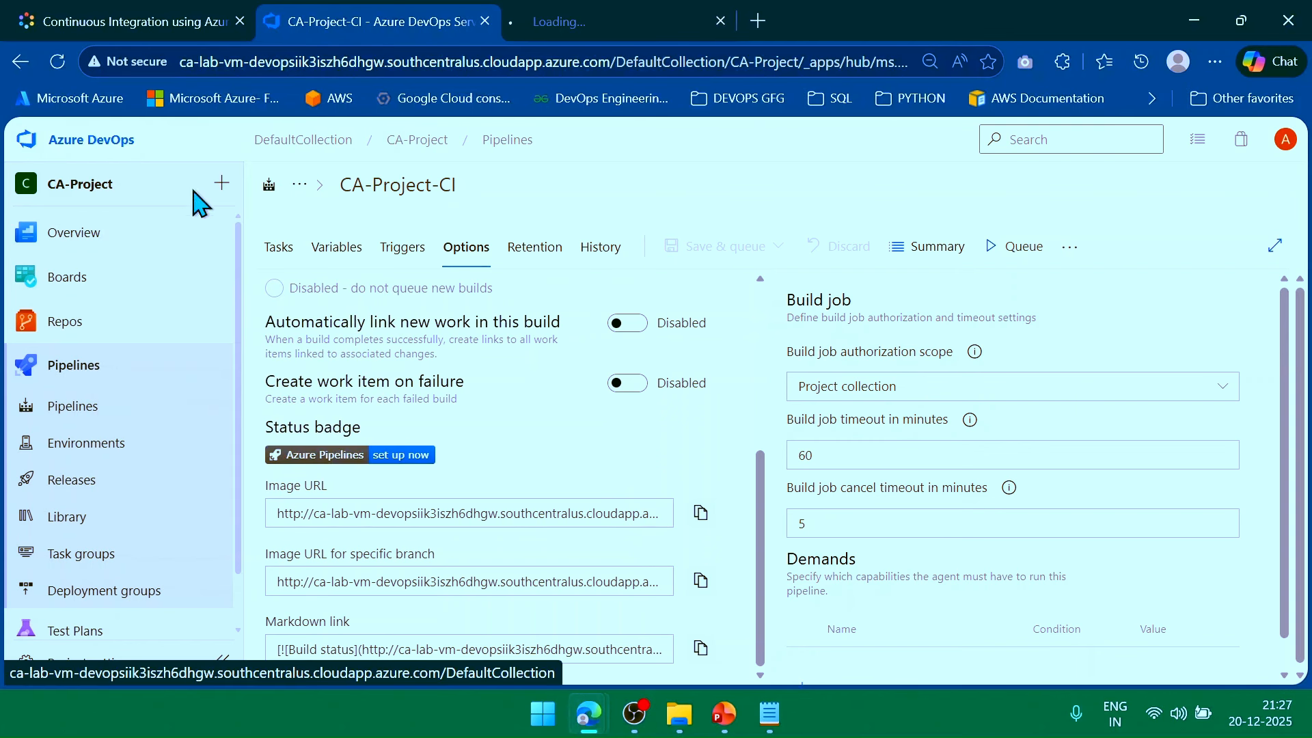
{"action": "left_click", "coordinate": [625, 21]}
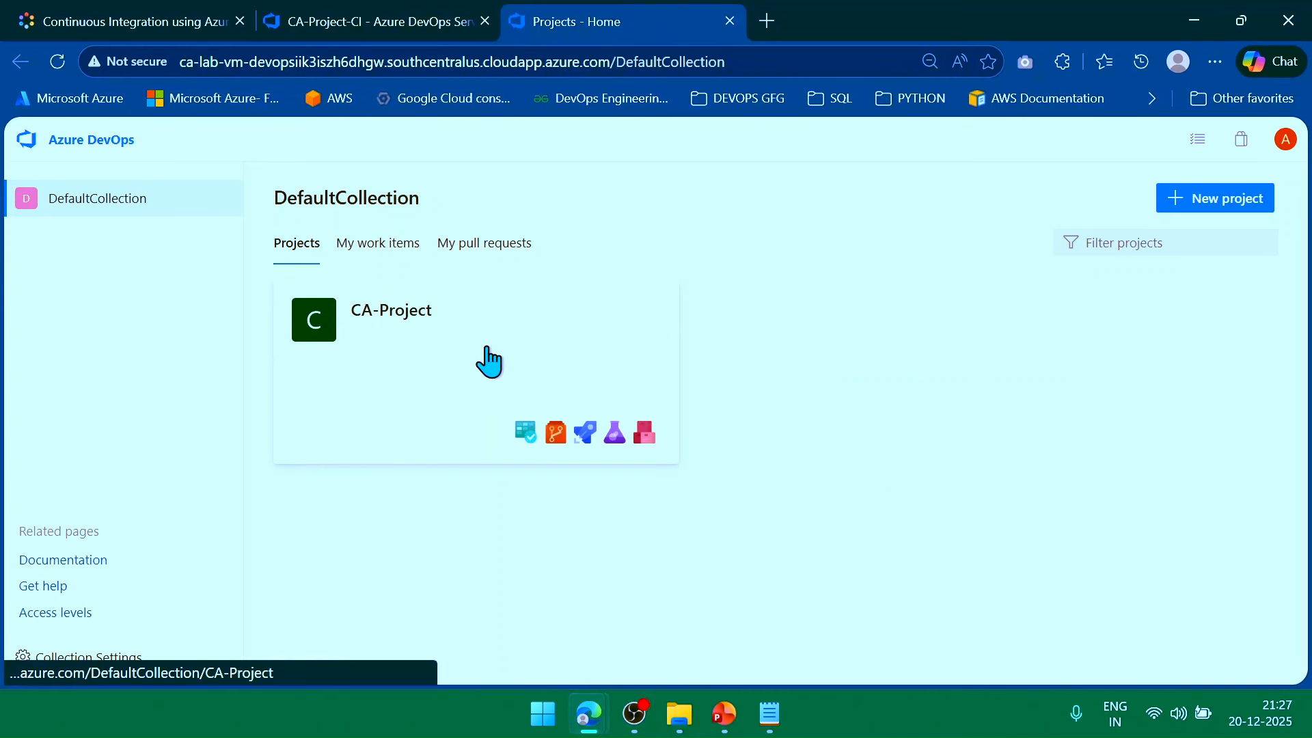
{"action": "left_click", "coordinate": [428, 367]}
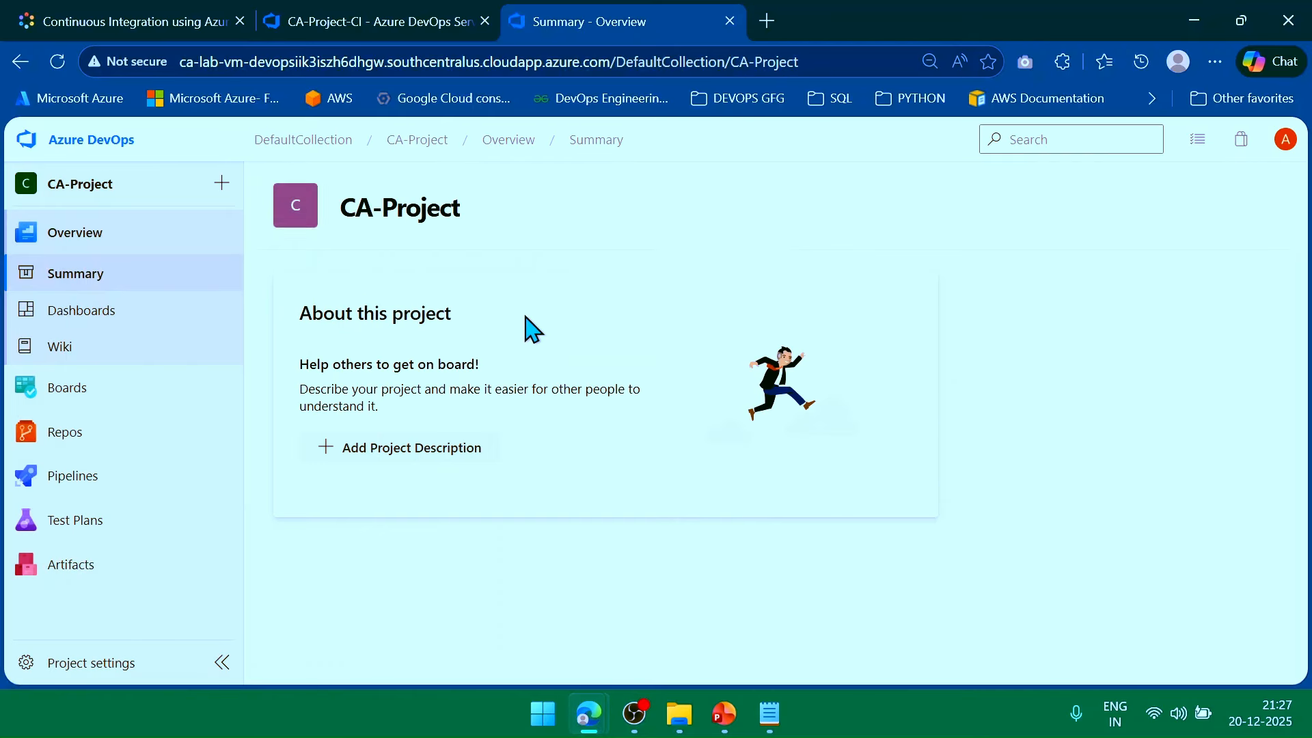
{"action": "mouse_move", "coordinate": [87, 501]}
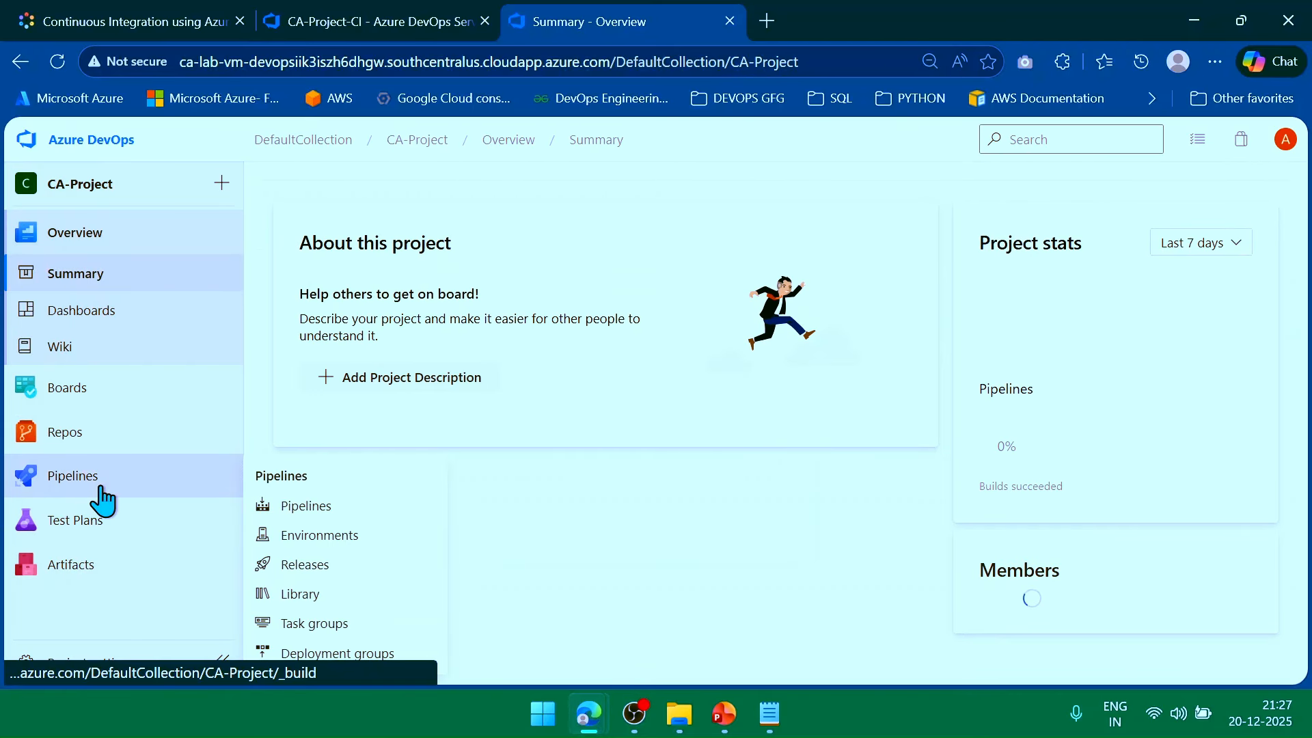
{"action": "left_click", "coordinate": [101, 486]}
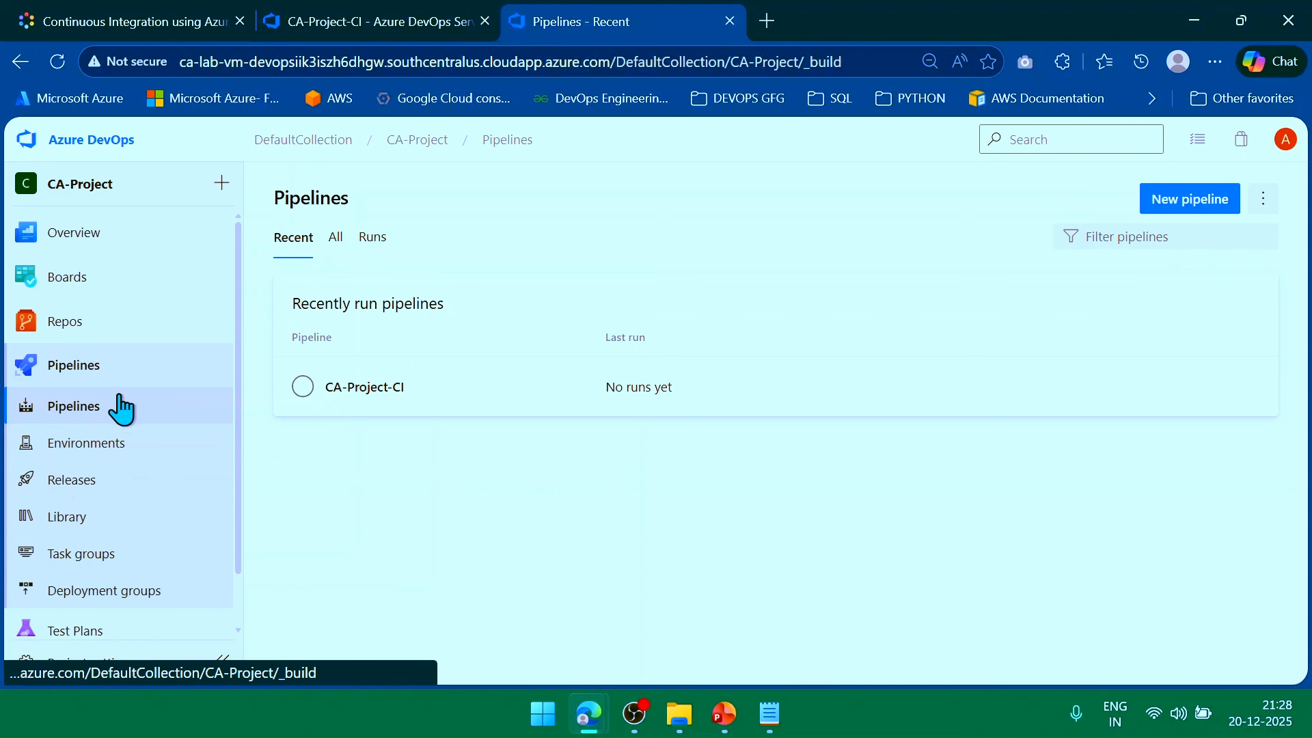
{"action": "left_click", "coordinate": [381, 391]}
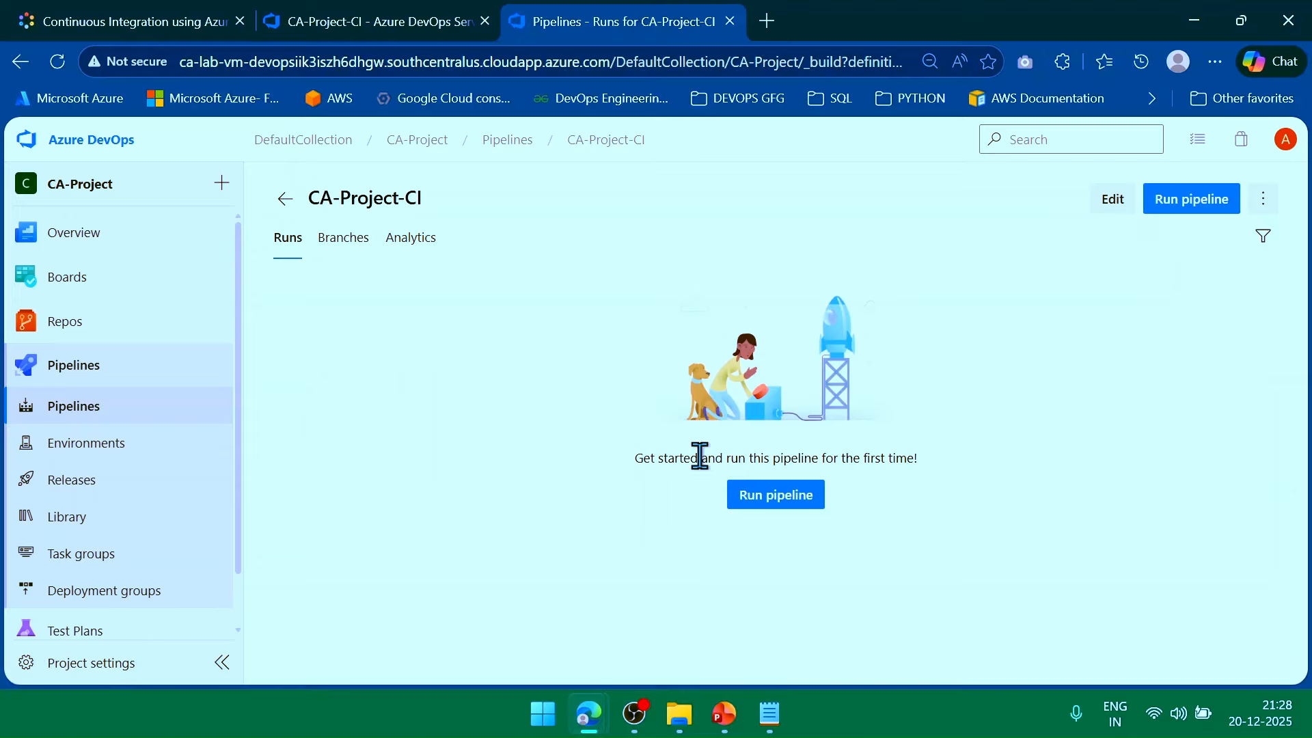
{"action": "left_click", "coordinate": [779, 505]}
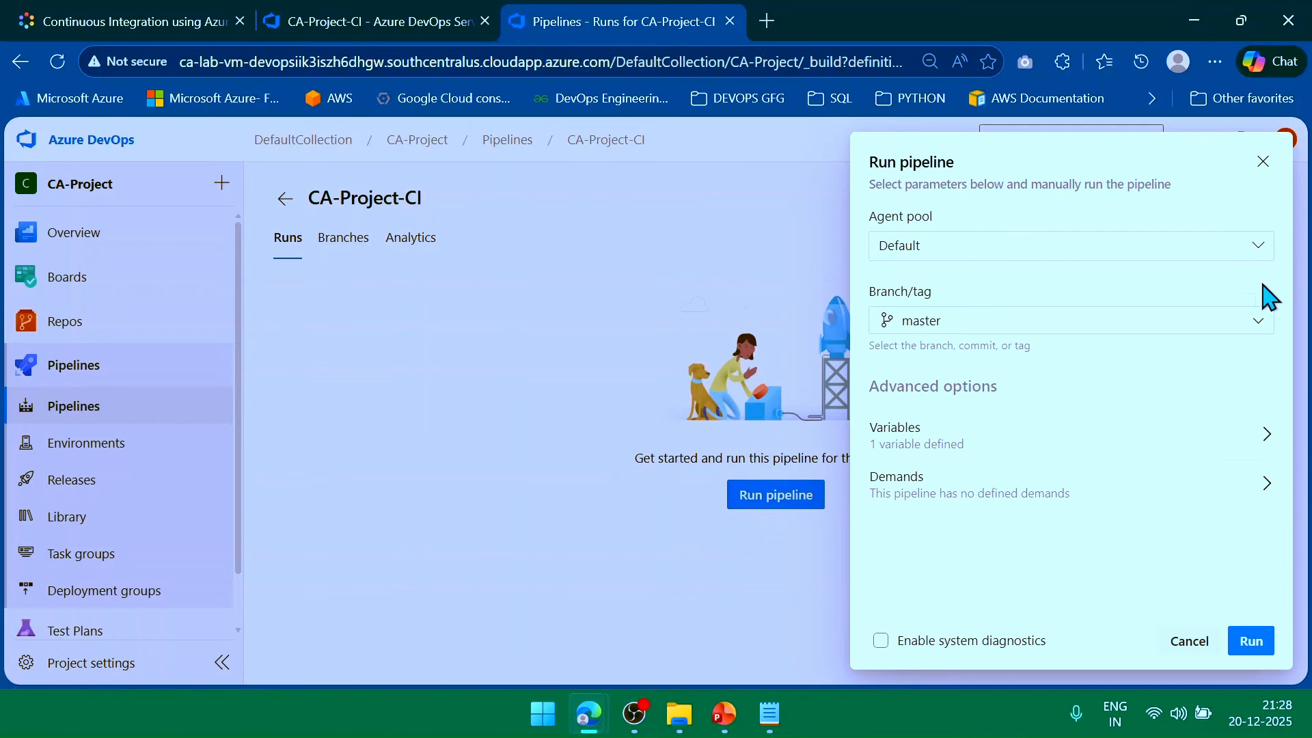
Keep master as the branch, review the run variables, and enable system diagnostics for the run.
{"action": "left_click", "coordinate": [1264, 320]}
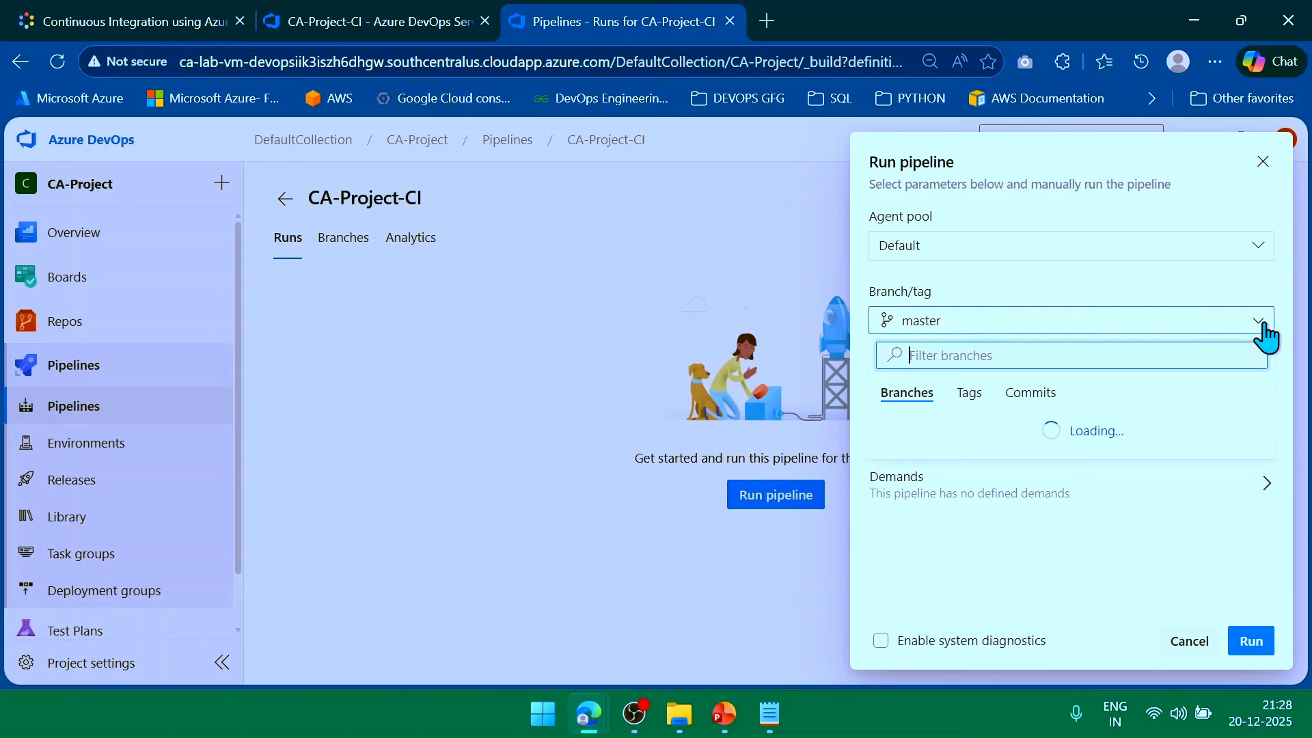
{"action": "left_click", "coordinate": [1265, 332]}
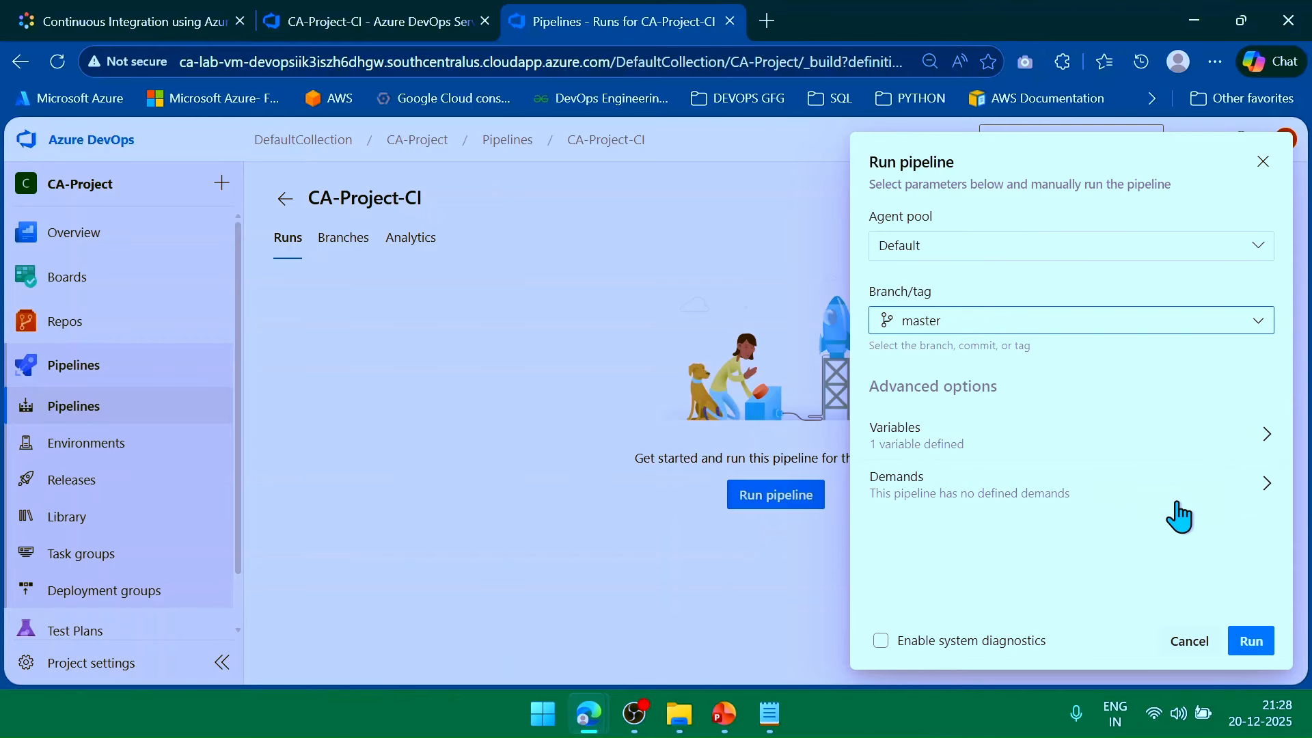
{"action": "left_click", "coordinate": [1063, 449]}
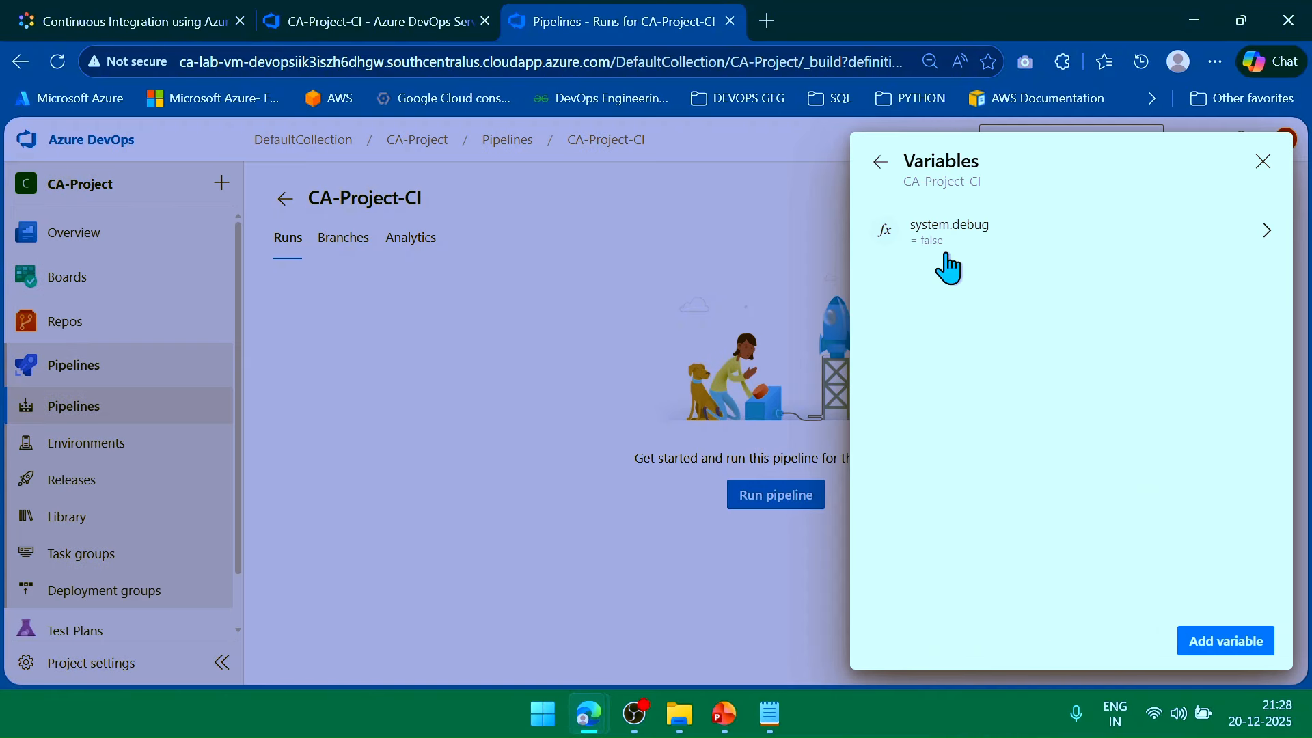
{"action": "left_click", "coordinate": [881, 163]}
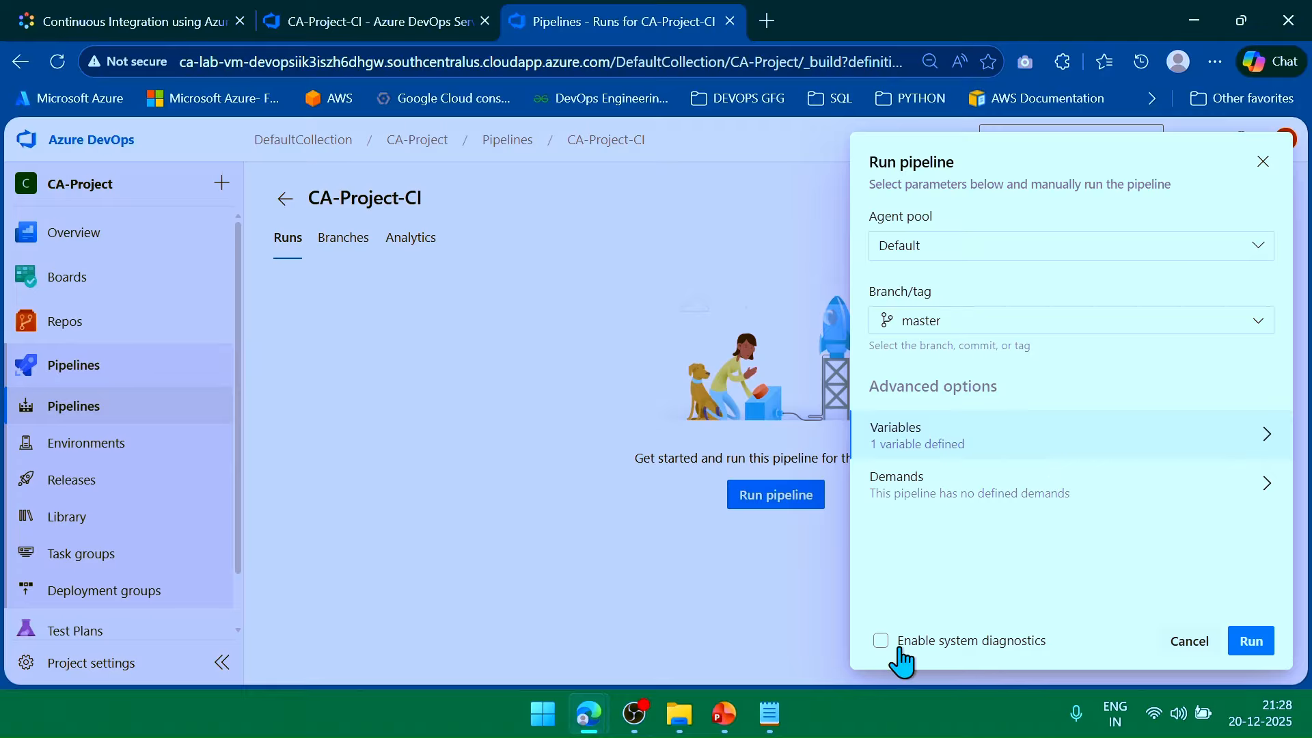
{"action": "left_click", "coordinate": [880, 640]}
Start the manual CA-Project-CI run and view Agent job 1's log once run #1 succeeds.
{"action": "left_click", "coordinate": [1264, 645]}
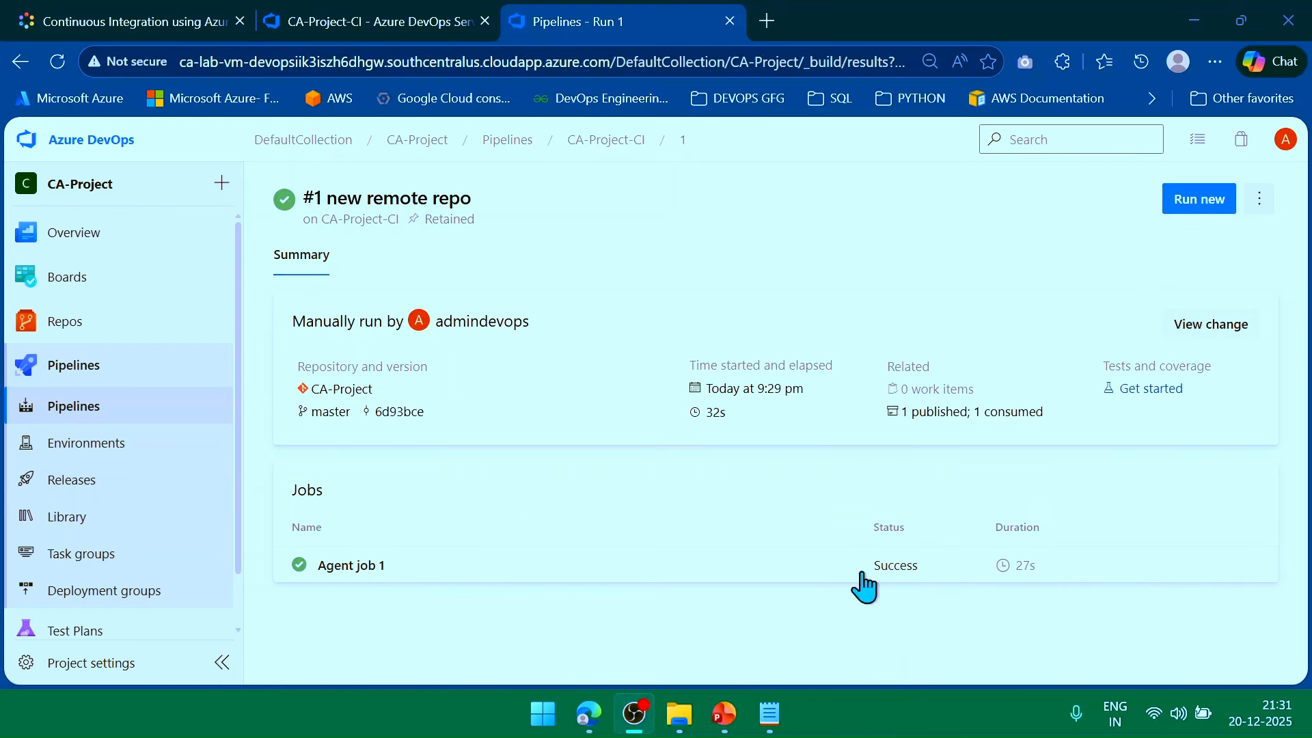
{"action": "left_click", "coordinate": [350, 576]}
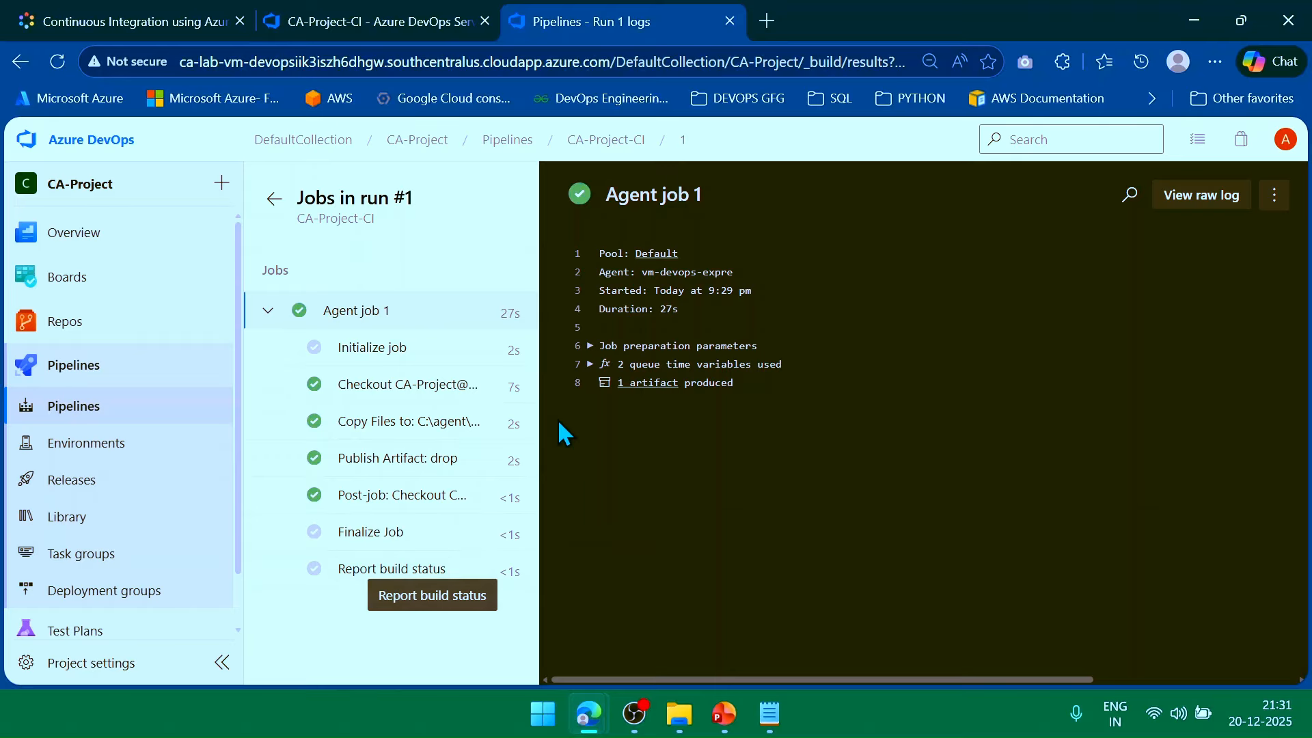
Check the log's parameters and queue-time variables for system.debug and agent.diagnostic : true.
{"action": "left_click", "coordinate": [590, 346]}
{"action": "scroll", "coordinate": [592, 410], "scroll_direction": "down", "scroll_amount": 3}
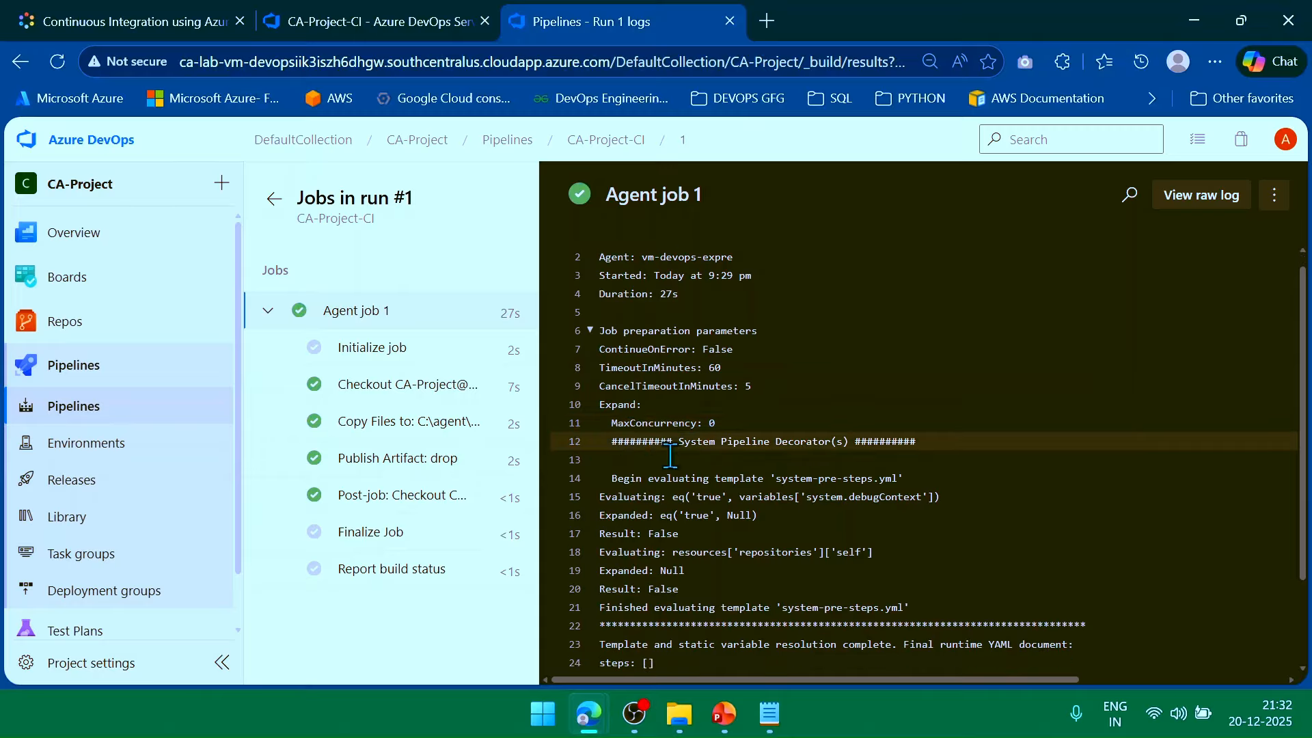
{"action": "left_click", "coordinate": [589, 625]}
{"action": "scroll", "coordinate": [593, 635], "scroll_direction": "down", "scroll_amount": 1}
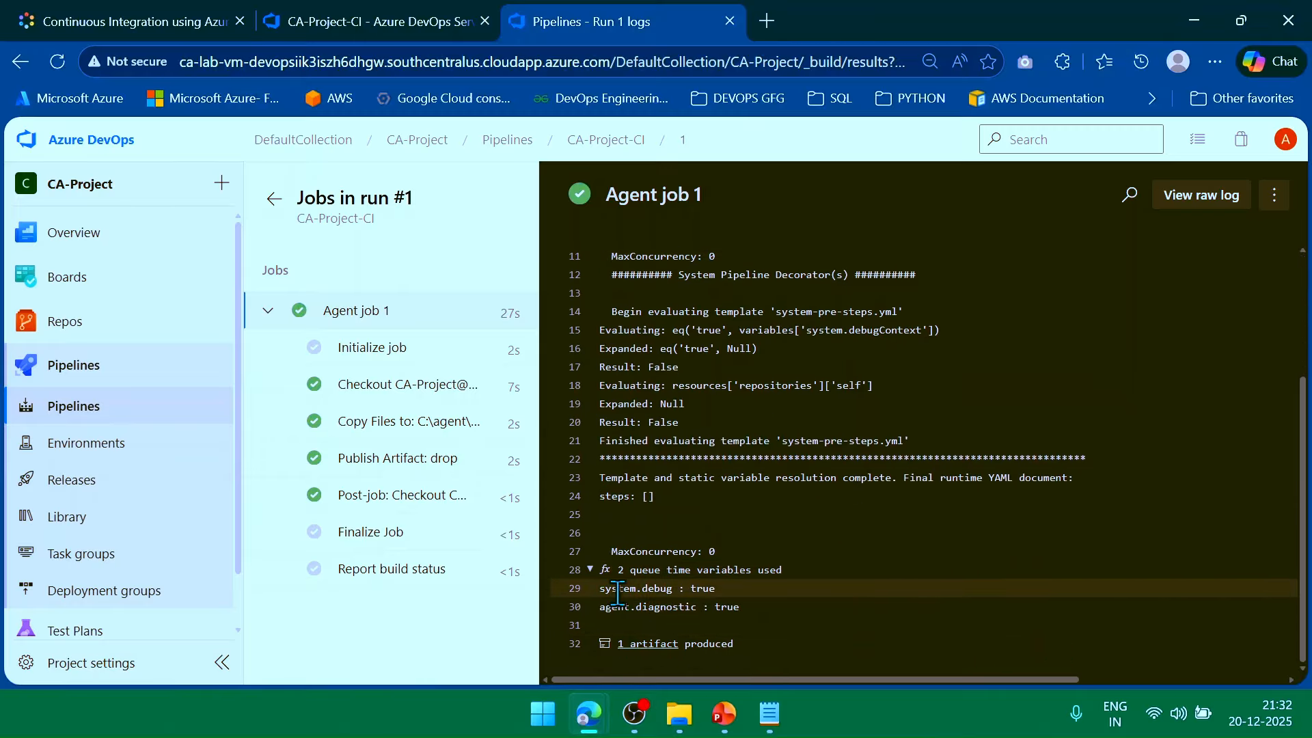
{"action": "double_click", "coordinate": [663, 592]}
{"action": "triple_click", "coordinate": [654, 605]}
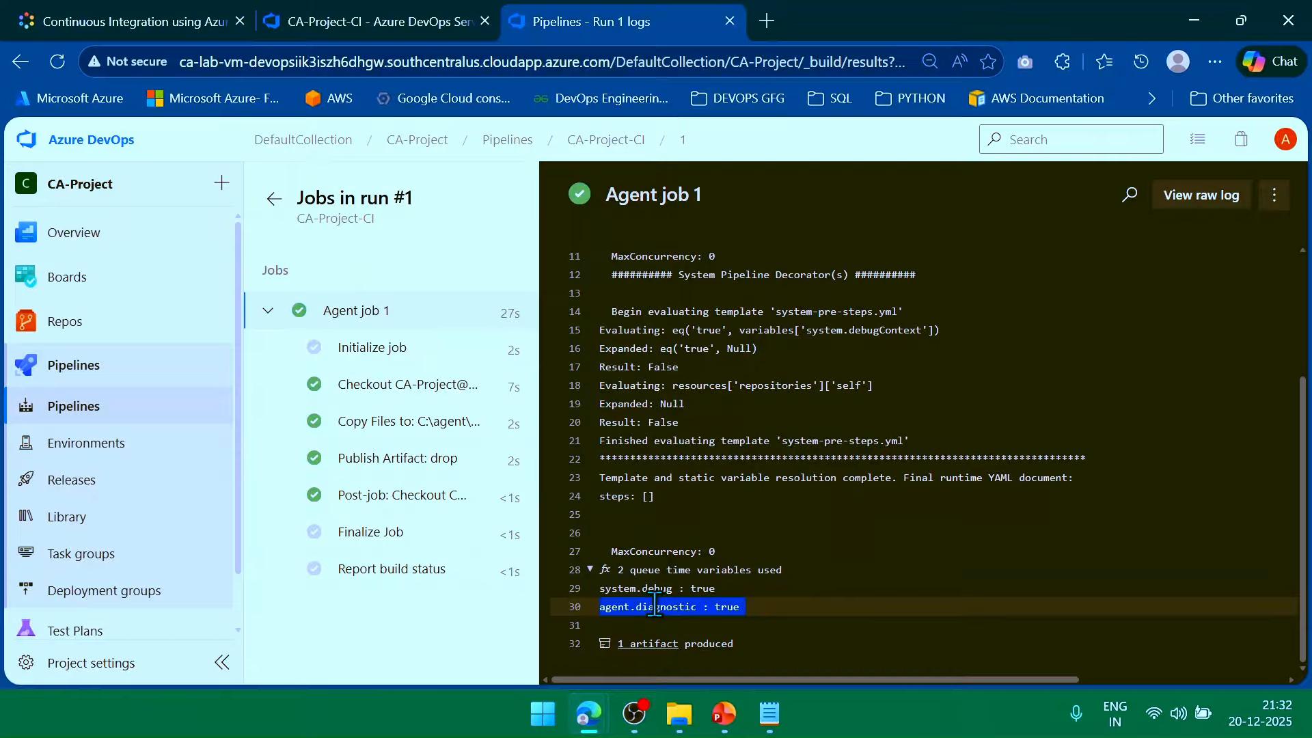
{"action": "left_click", "coordinate": [796, 608]}
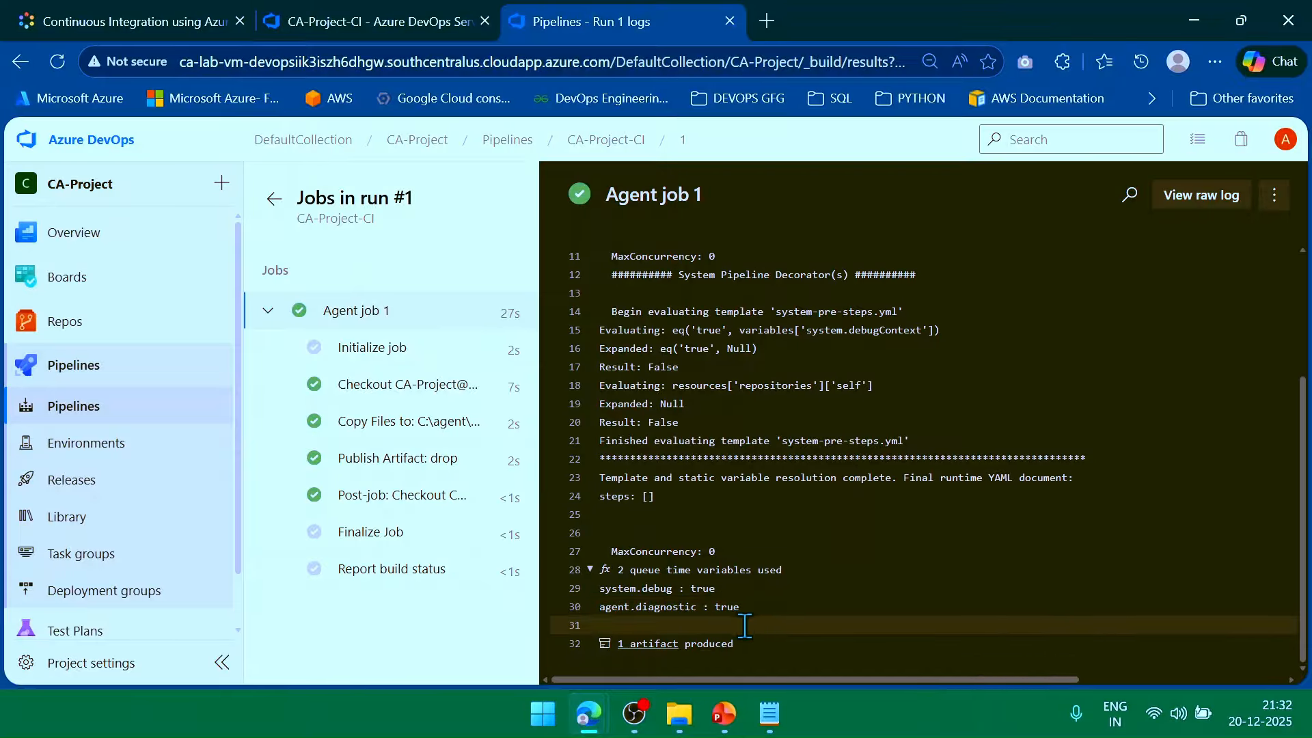
Inspect the 28 KB drop artifact's contents, then return to the projects home.
{"action": "left_click", "coordinate": [643, 644]}
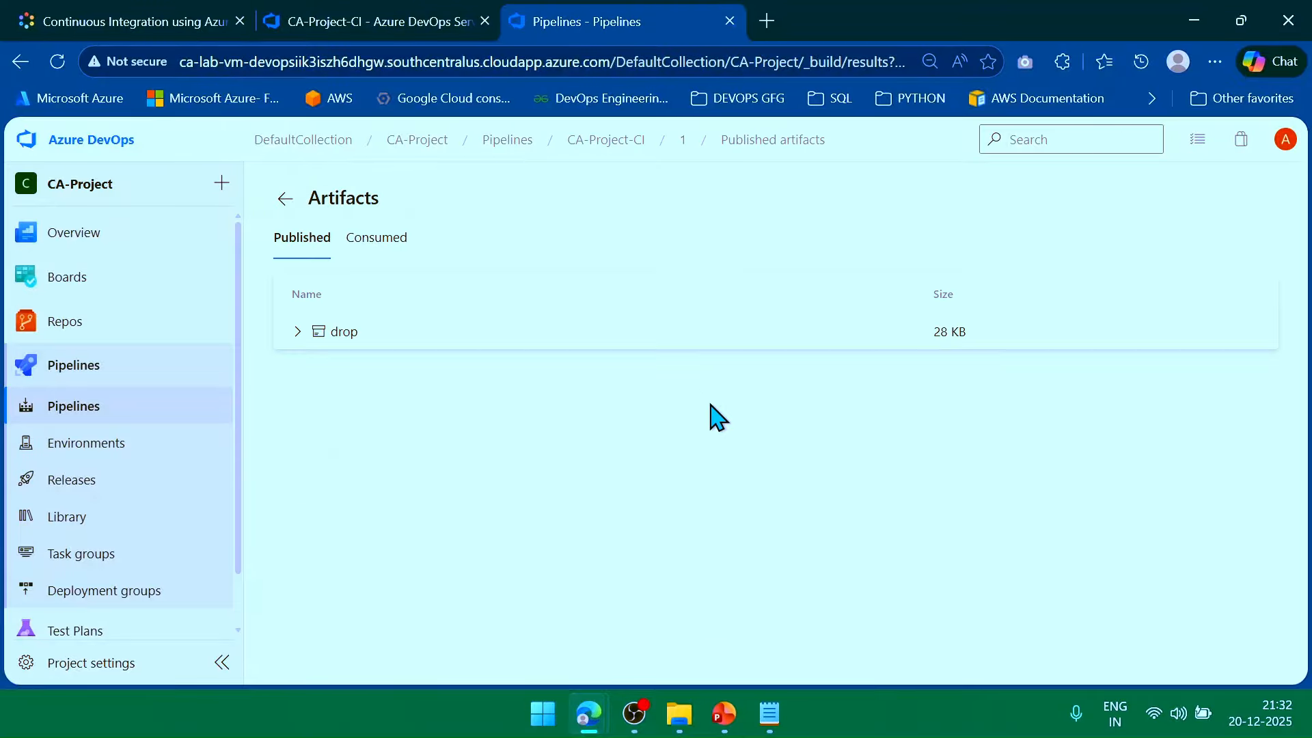
{"action": "left_click", "coordinate": [304, 340]}
{"action": "left_click", "coordinate": [21, 62]}
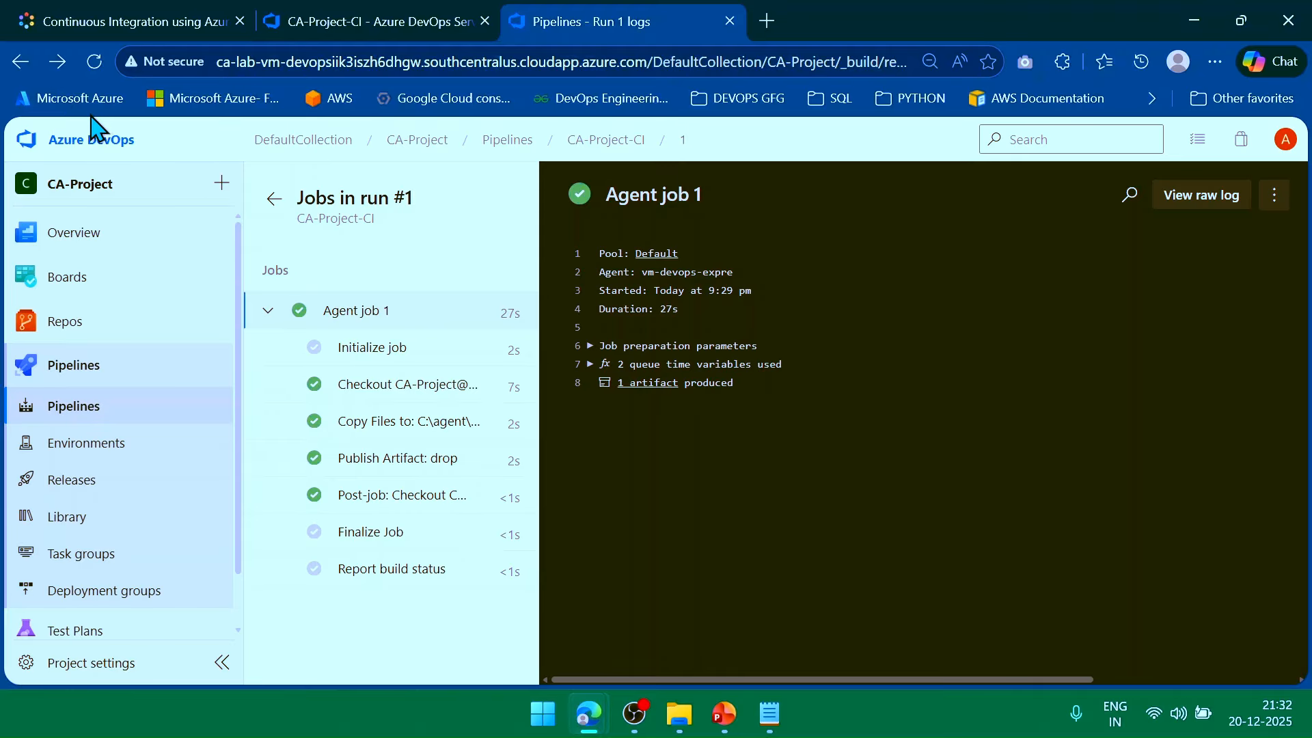
{"action": "left_click", "coordinate": [99, 142]}
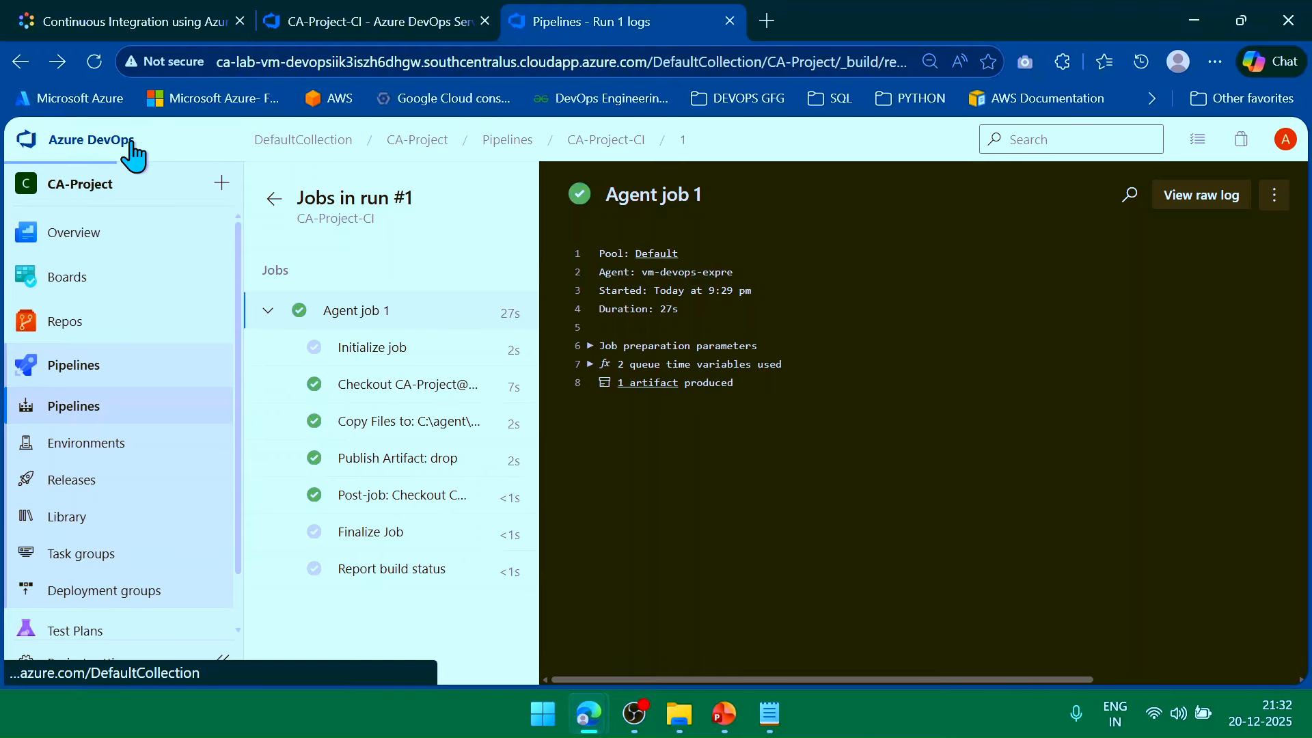